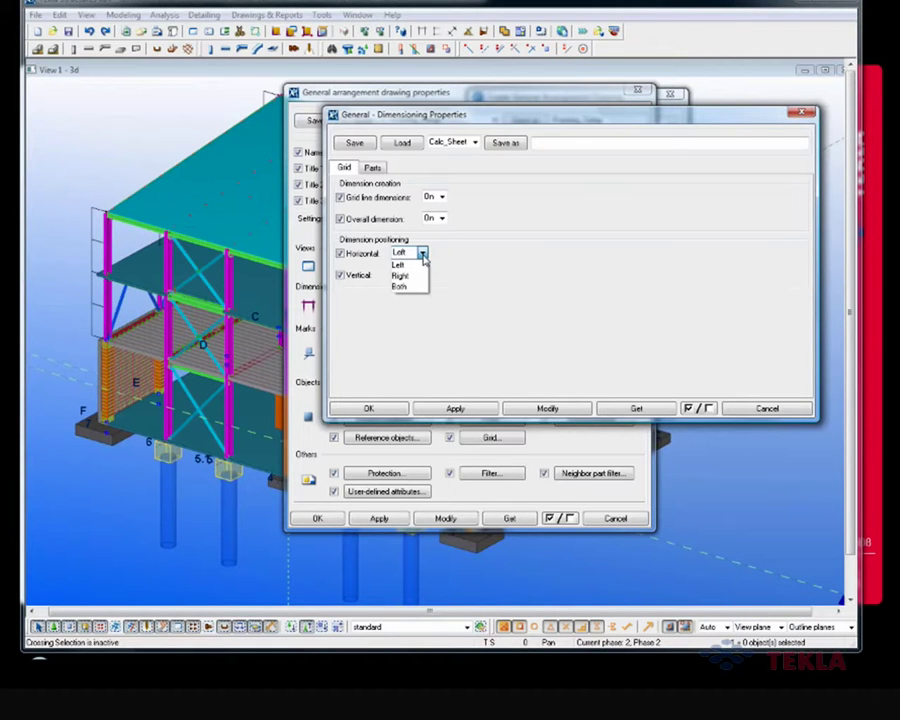
- Keep horizontal grid dimensions on Left and confirm Analysis_Frame as the Parts rule's object group
{"action": "left_click", "coordinate": [423, 255]}
{"action": "left_click", "coordinate": [378, 171]}
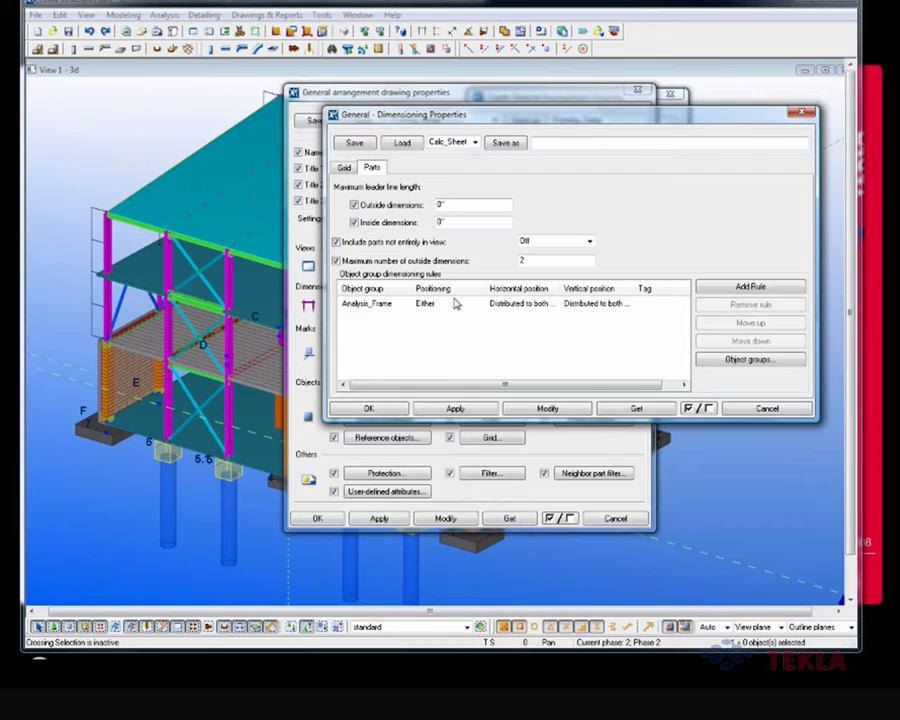
{"action": "left_click", "coordinate": [400, 306]}
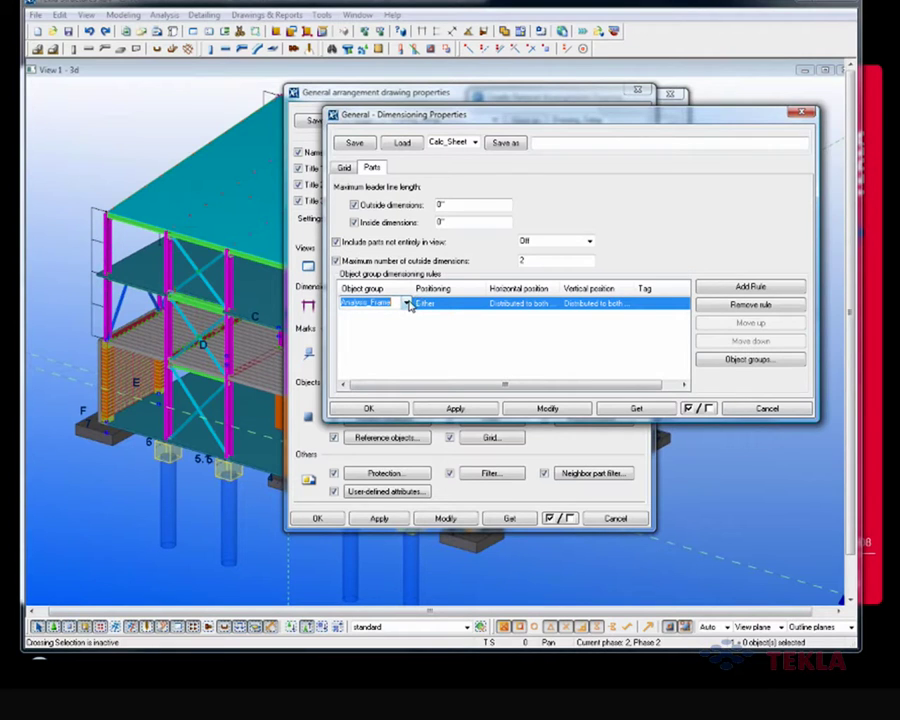
{"action": "left_click", "coordinate": [407, 303]}
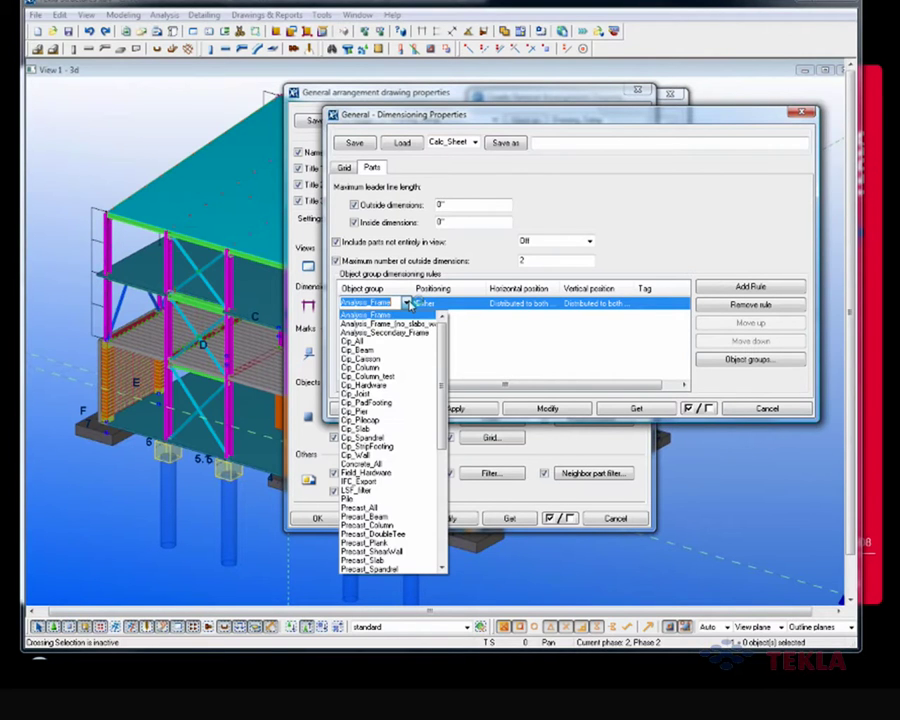
{"action": "left_click", "coordinate": [407, 303]}
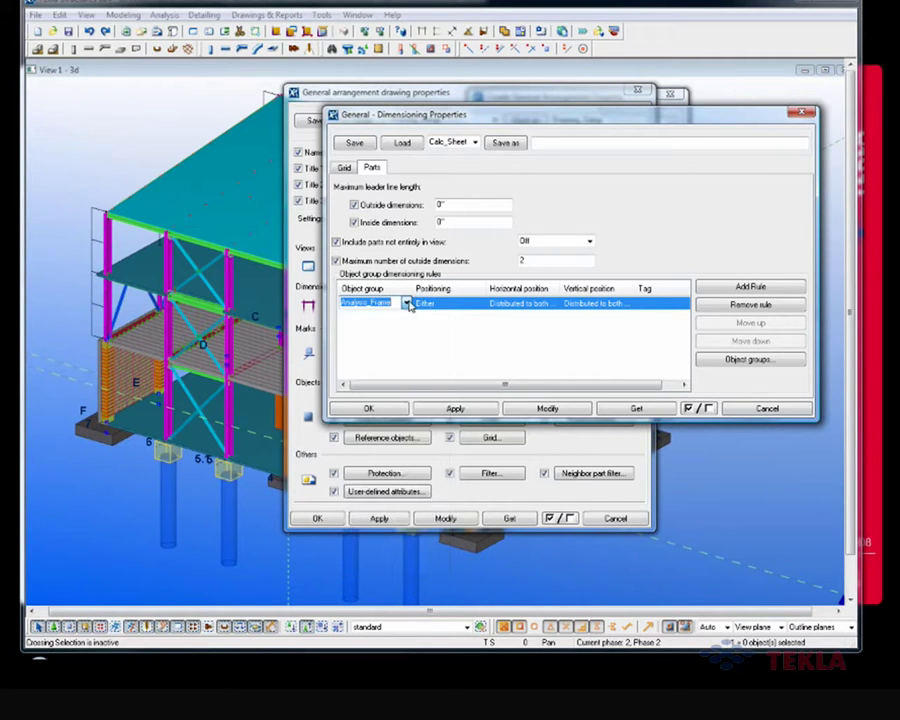
{"action": "left_click", "coordinate": [467, 628]}
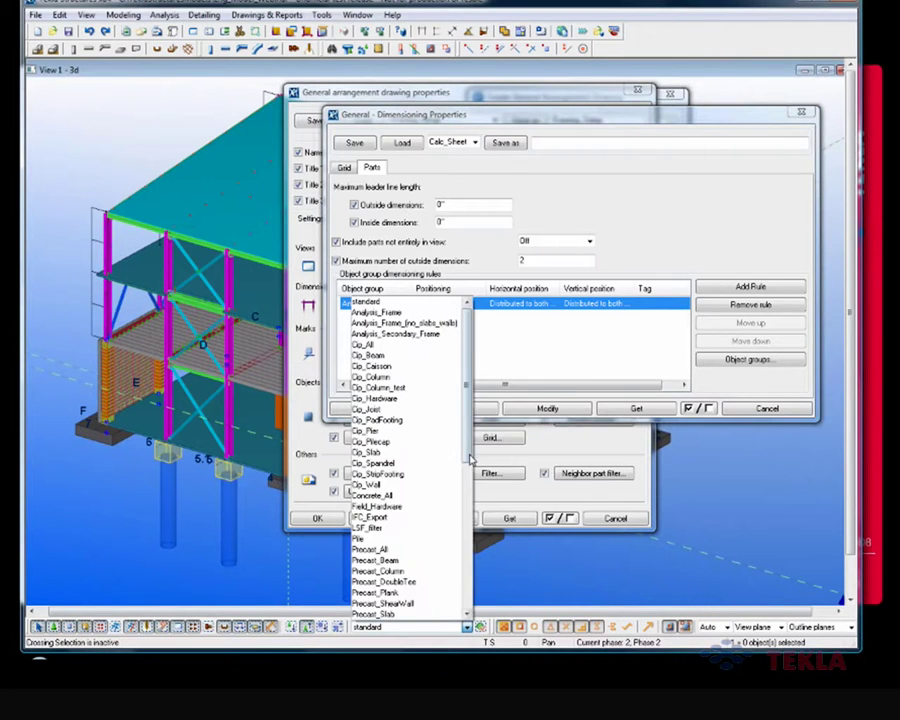
{"action": "left_click", "coordinate": [500, 562]}
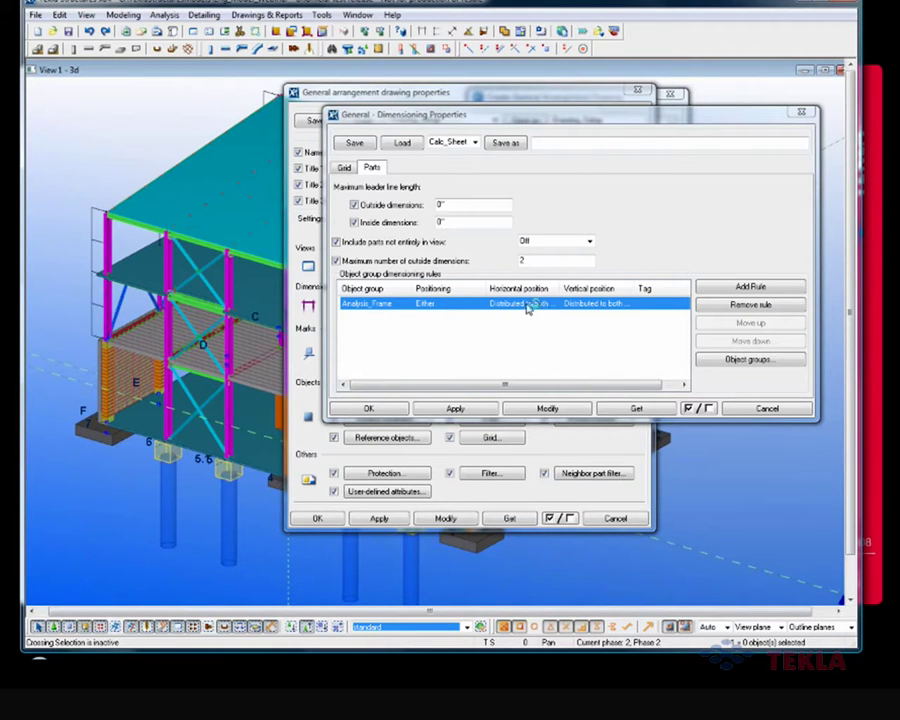
- Leave the Analysis_Frame rule at Either, distributed to both sides horizontally, and accept the dimensioning properties
{"action": "left_click", "coordinate": [481, 306]}
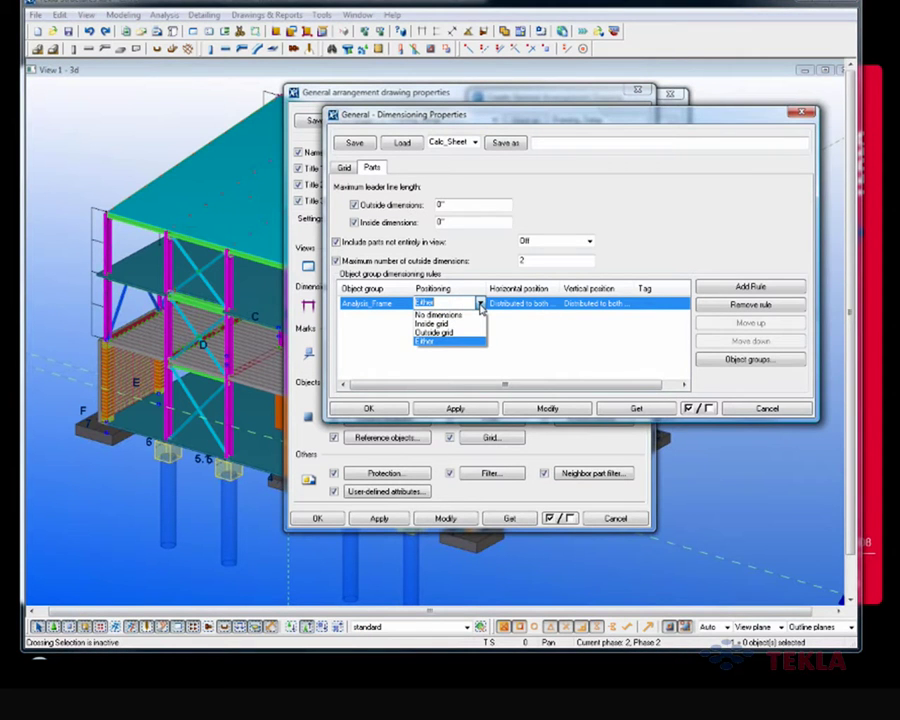
{"action": "left_click", "coordinate": [481, 308]}
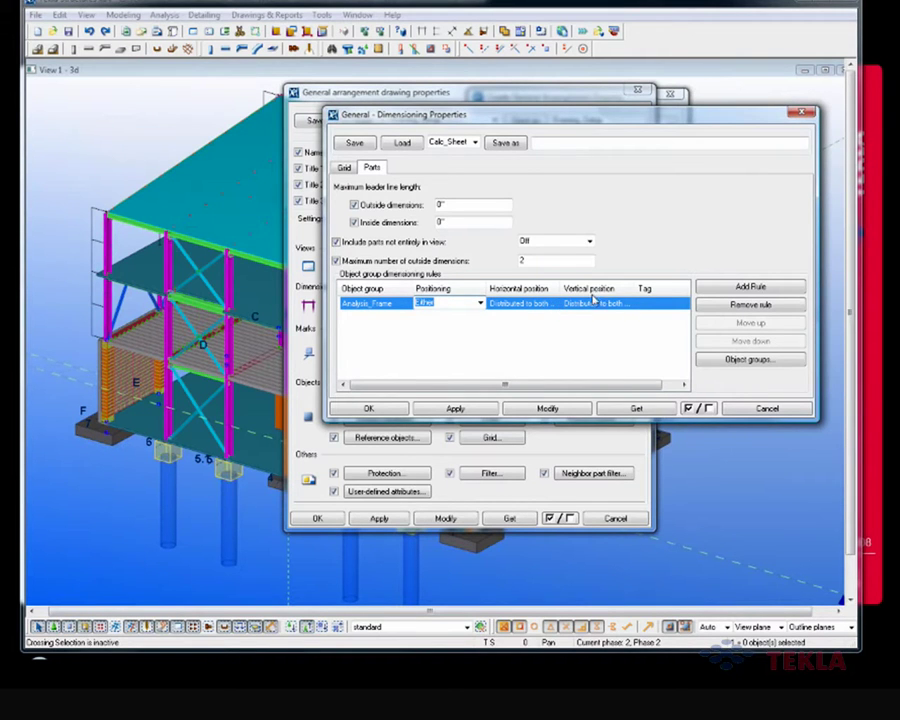
{"action": "left_click", "coordinate": [548, 304]}
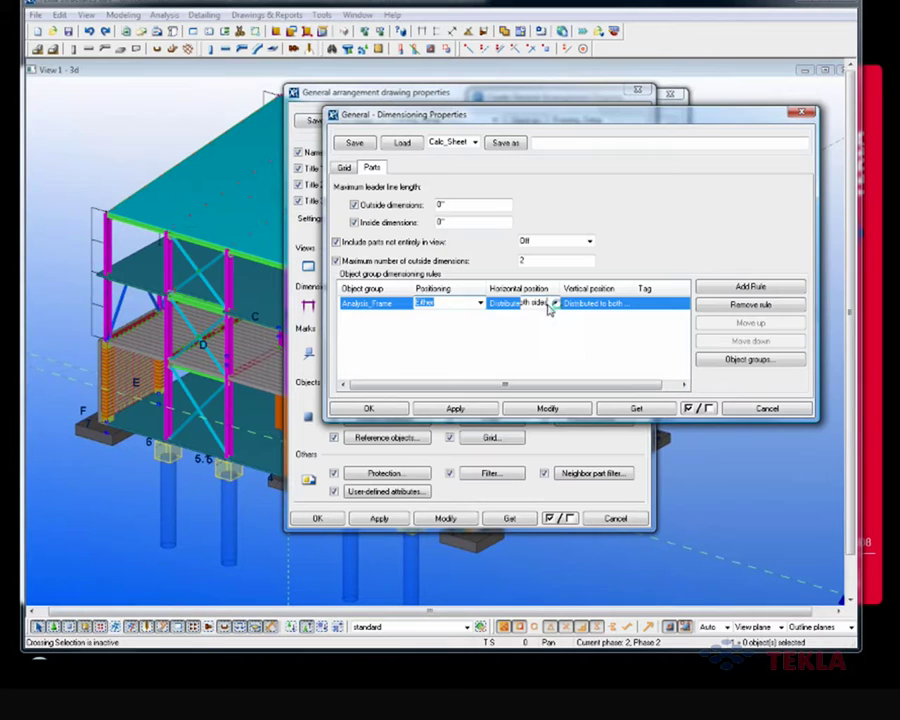
{"action": "left_click", "coordinate": [554, 303]}
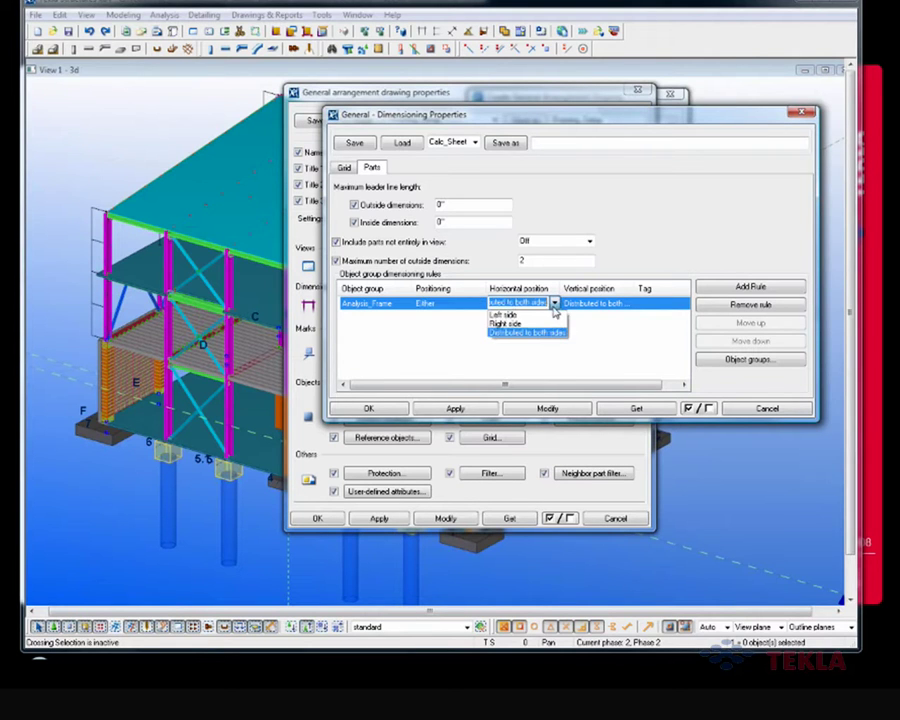
{"action": "left_click", "coordinate": [554, 305]}
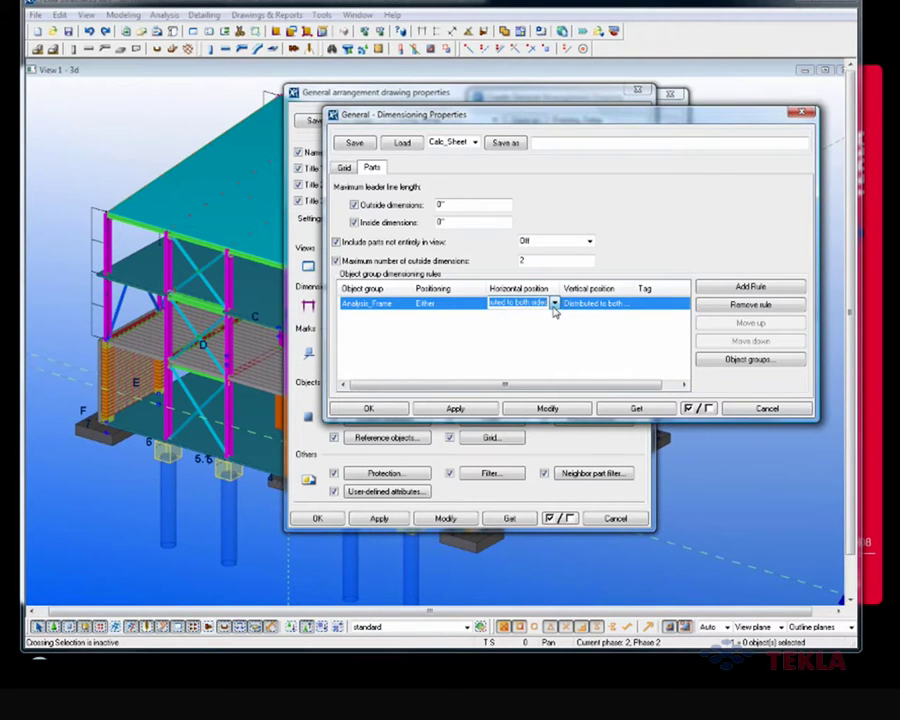
{"action": "left_click", "coordinate": [526, 319]}
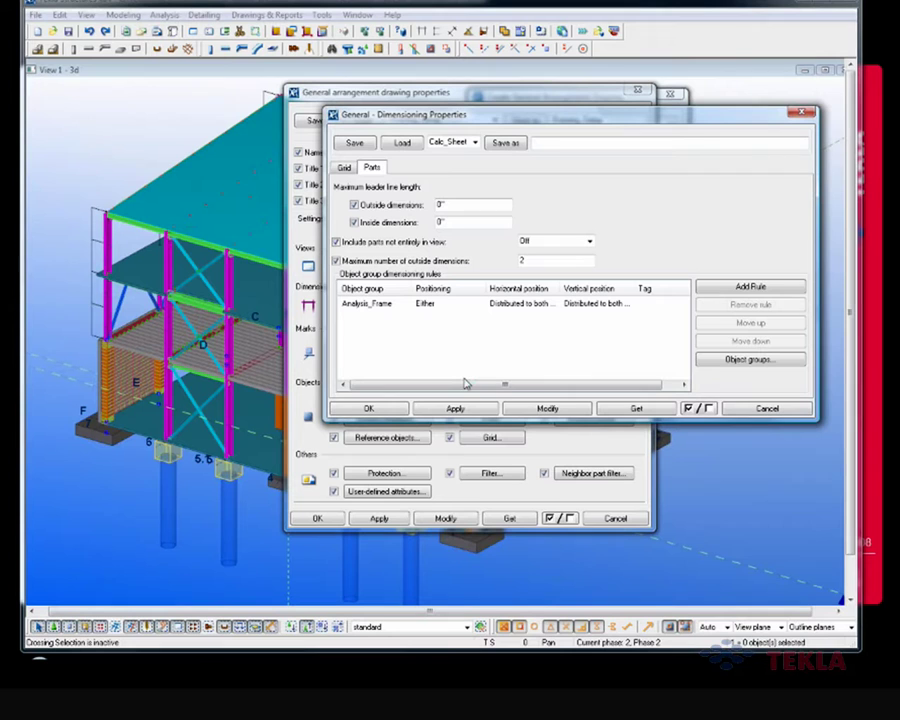
{"action": "left_click", "coordinate": [400, 409]}
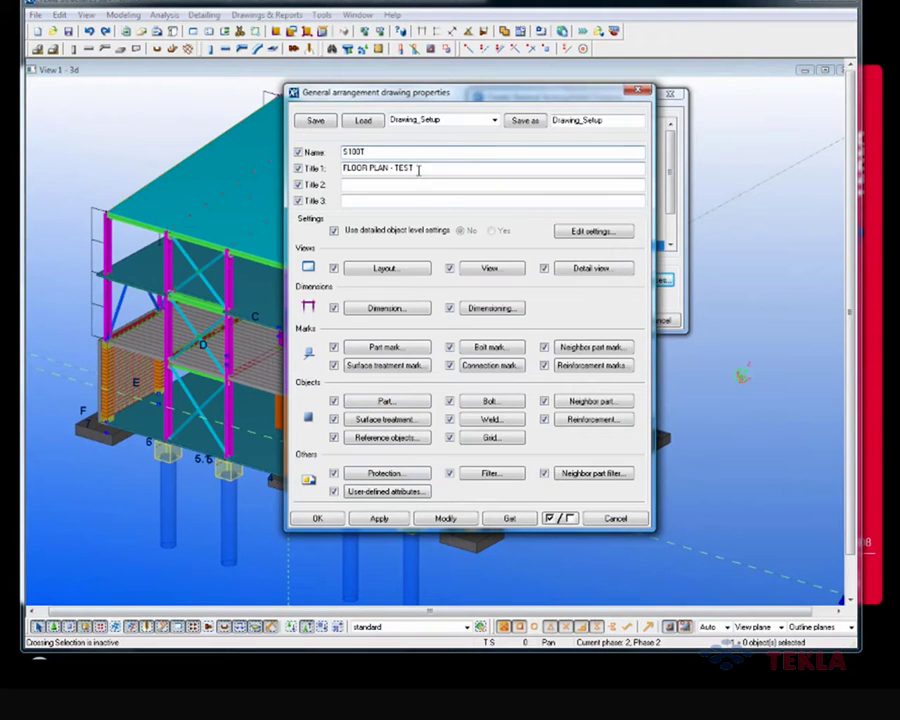
- Accept the FLOOR PLAN - TEST properties and create a drawing from PLAN AT EL. 42'-0 that opens automatically
{"action": "left_click", "coordinate": [418, 169]}
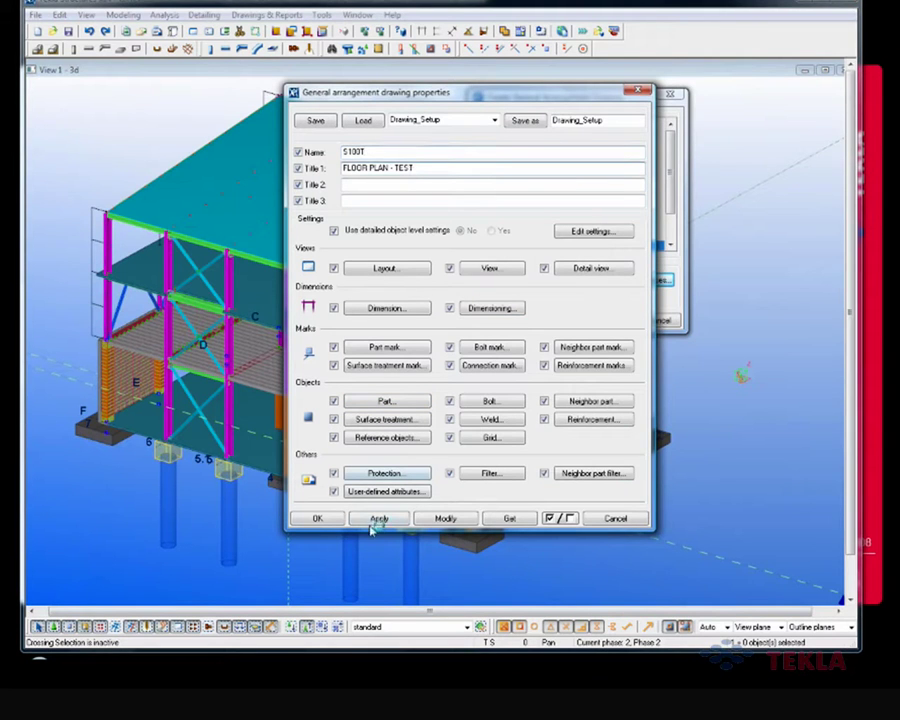
{"action": "left_click", "coordinate": [318, 518]}
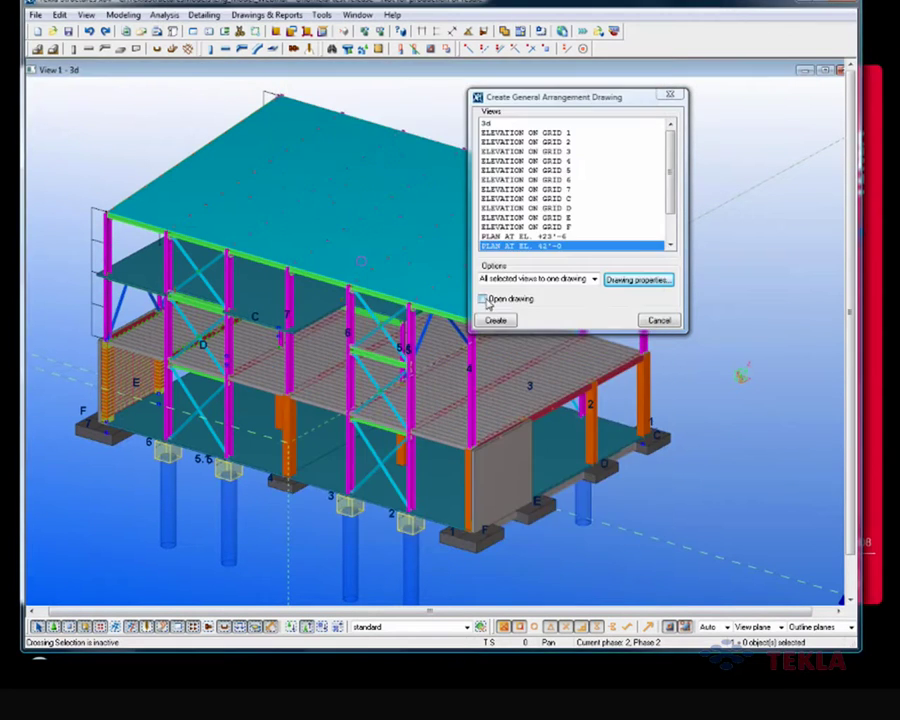
{"action": "left_click", "coordinate": [485, 300]}
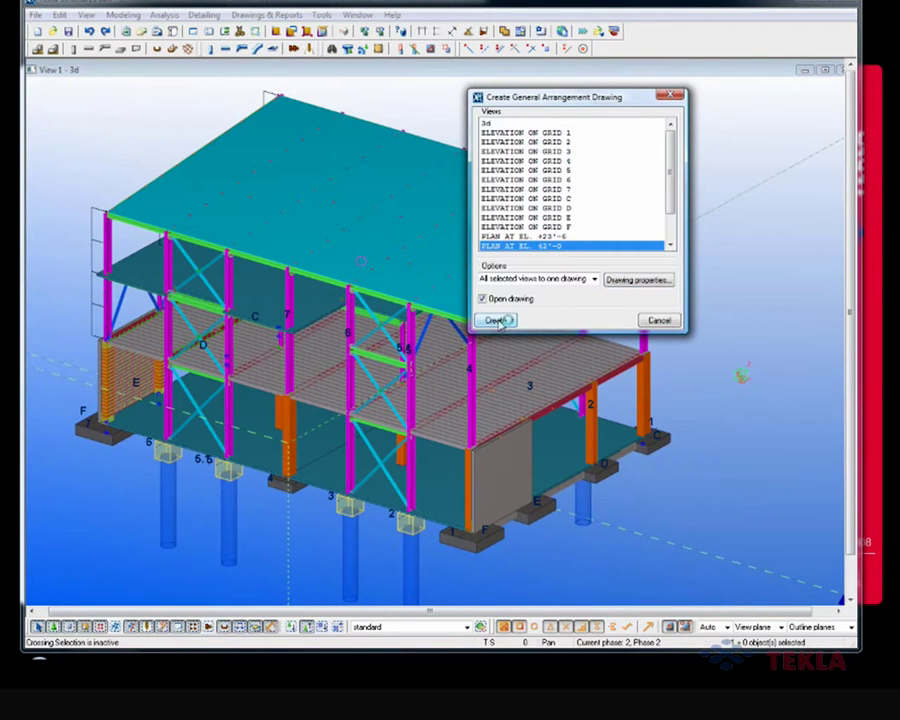
{"action": "left_click", "coordinate": [498, 320]}
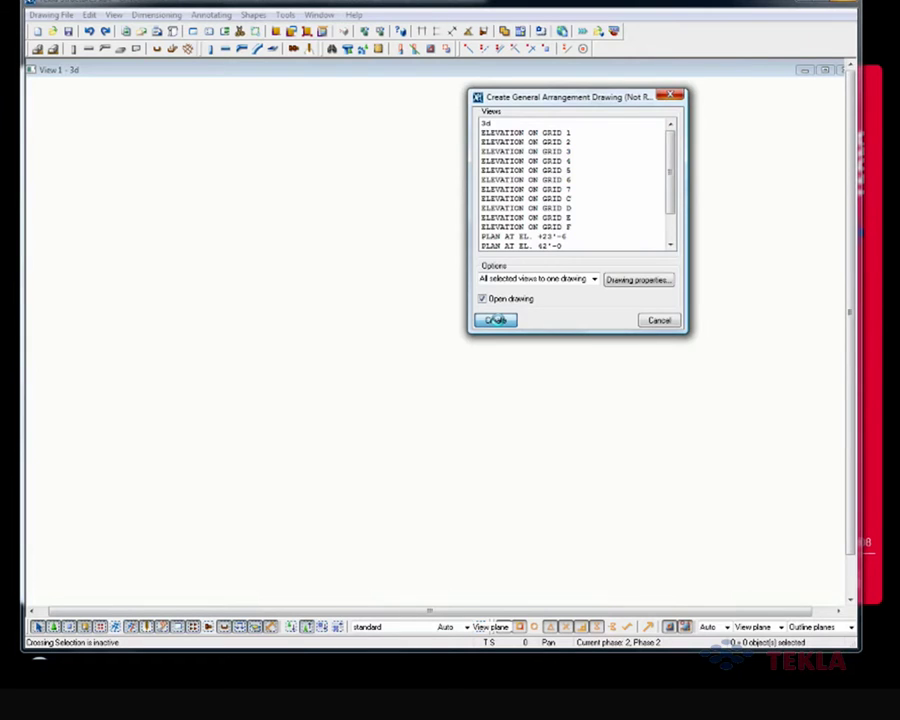
- Open the generated floor plan drawing and pan the sheet to reposition the plan
{"action": "left_click", "coordinate": [496, 319]}
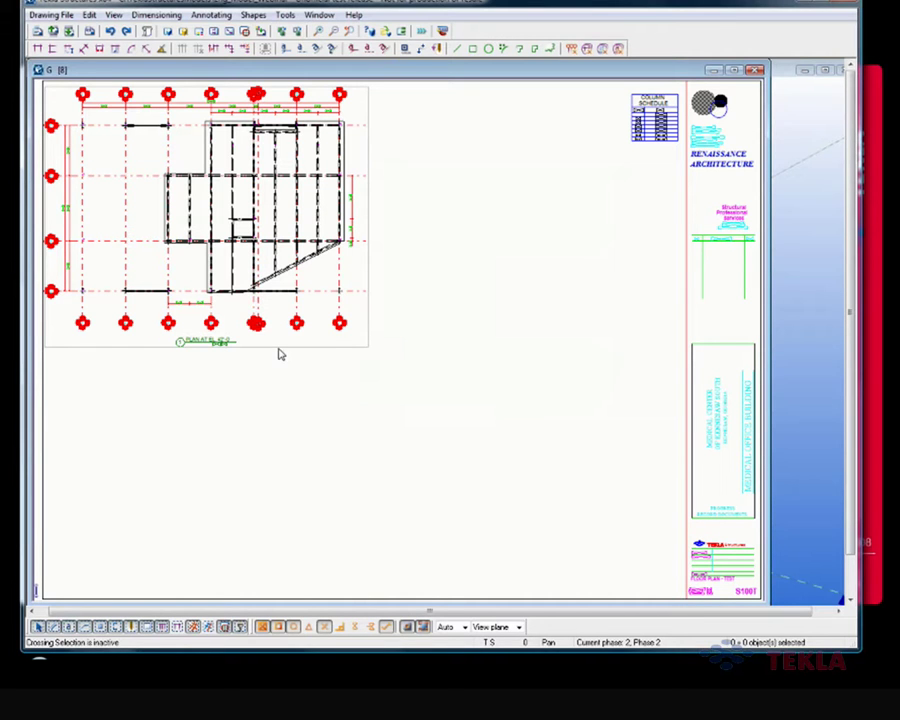
{"action": "mouse_move", "coordinate": [277, 354]}
{"action": "middle_mouse_down"}
{"action": "mouse_move", "coordinate": [296, 414]}
{"action": "mouse_move", "coordinate": [352, 386]}
{"action": "mouse_move", "coordinate": [346, 393]}
{"action": "middle_mouse_up"}
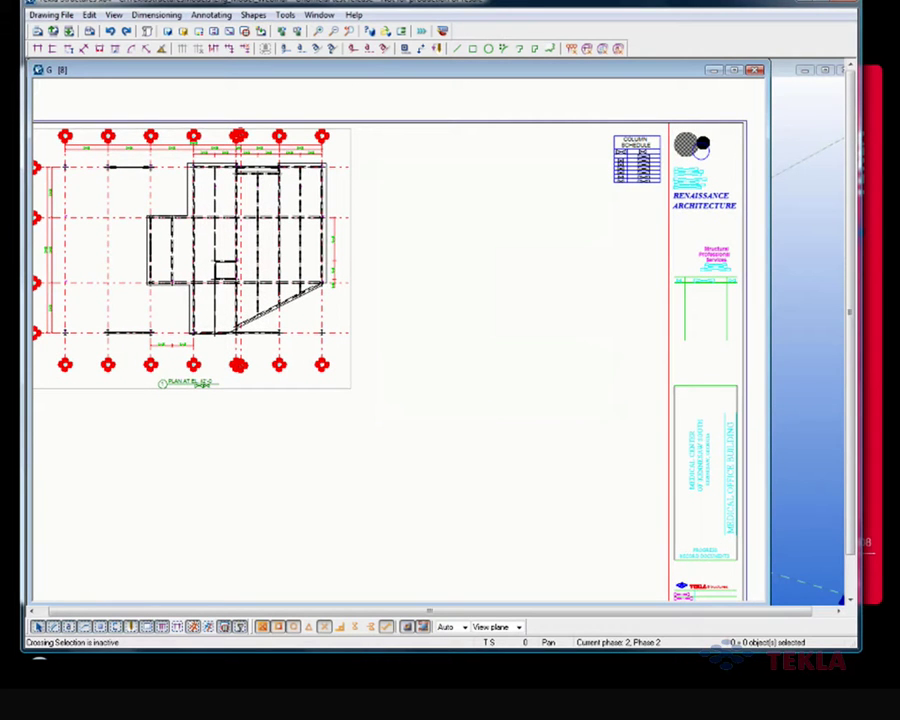
- Open the drawing properties and inspect the Dimension and Parts dimensioning settings, cancelling both
{"action": "double_click", "coordinate": [414, 336]}
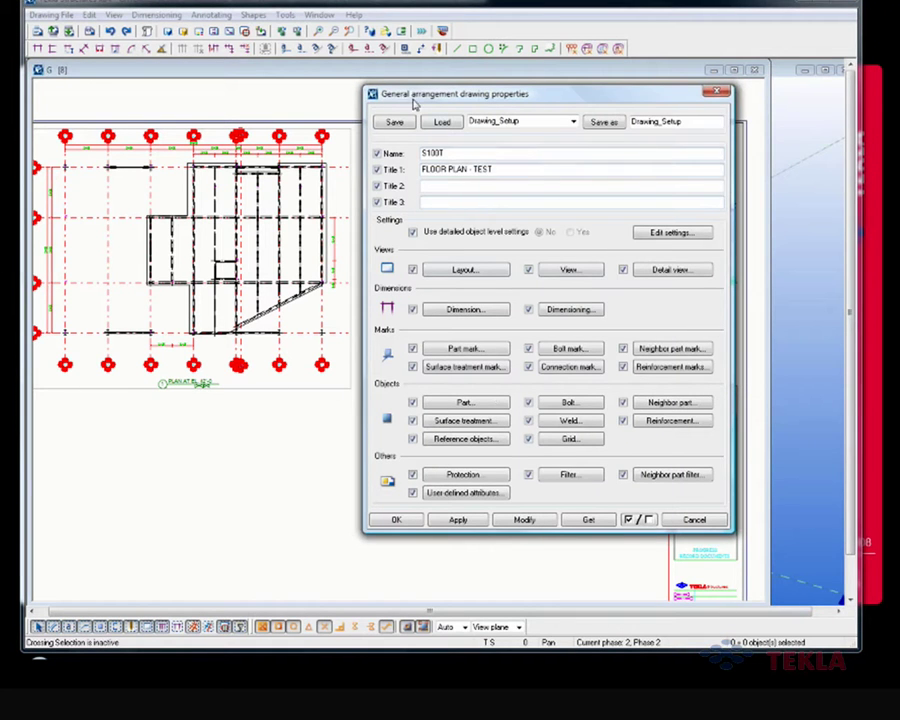
{"action": "left_click", "coordinate": [476, 308]}
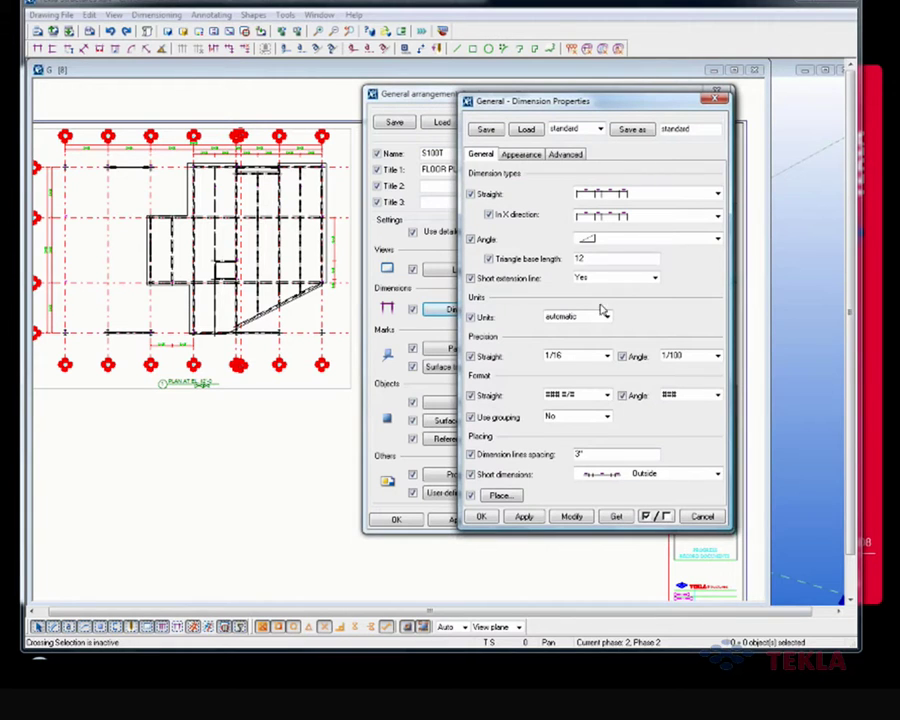
{"action": "left_click", "coordinate": [703, 517]}
{"action": "left_click", "coordinate": [583, 309]}
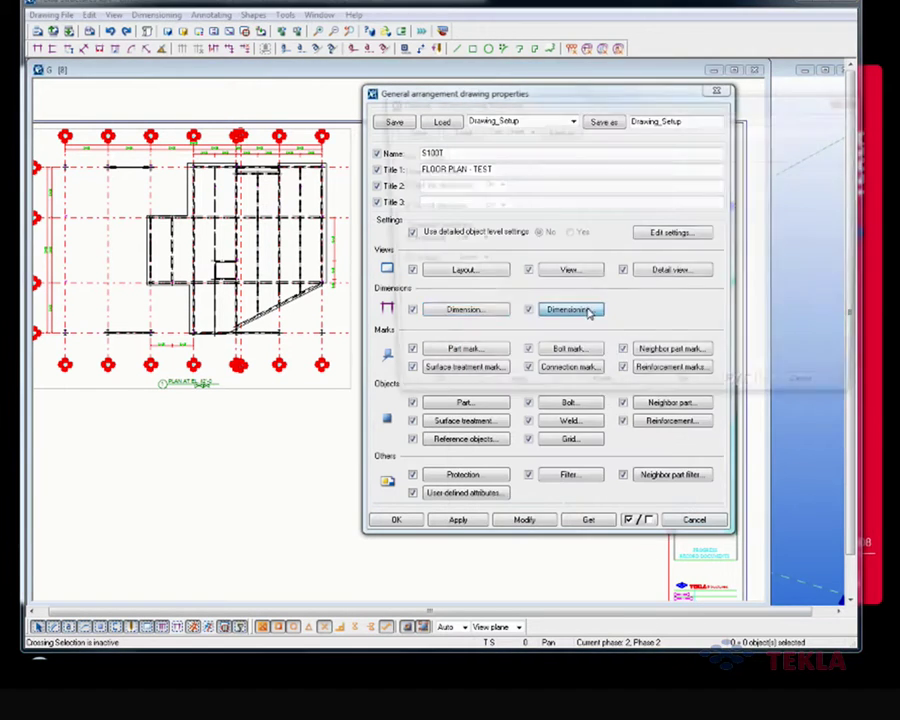
{"action": "left_click", "coordinate": [425, 156]}
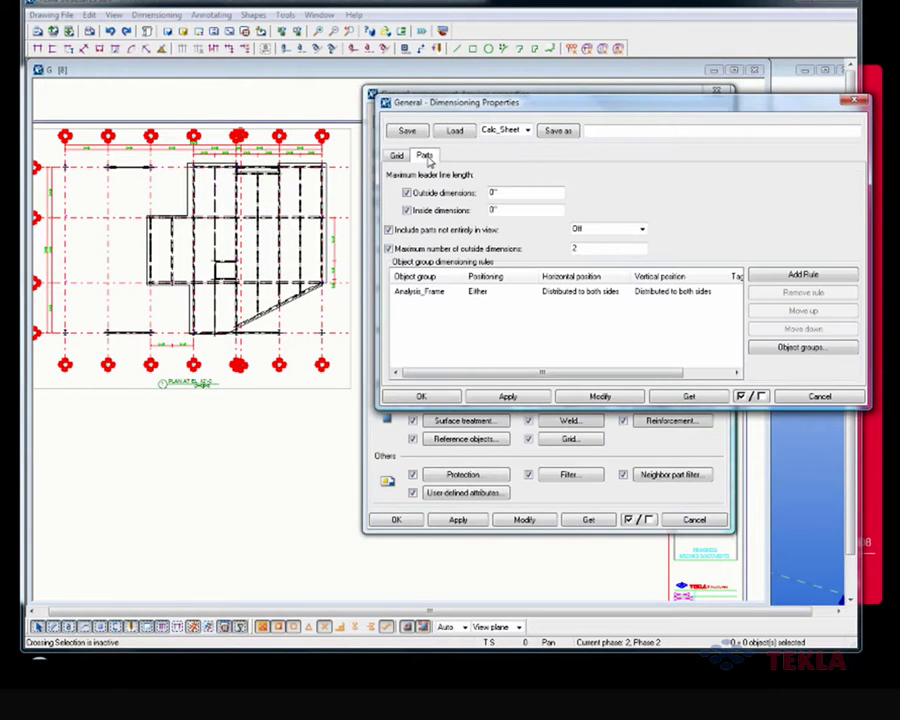
{"action": "left_click", "coordinate": [818, 398]}
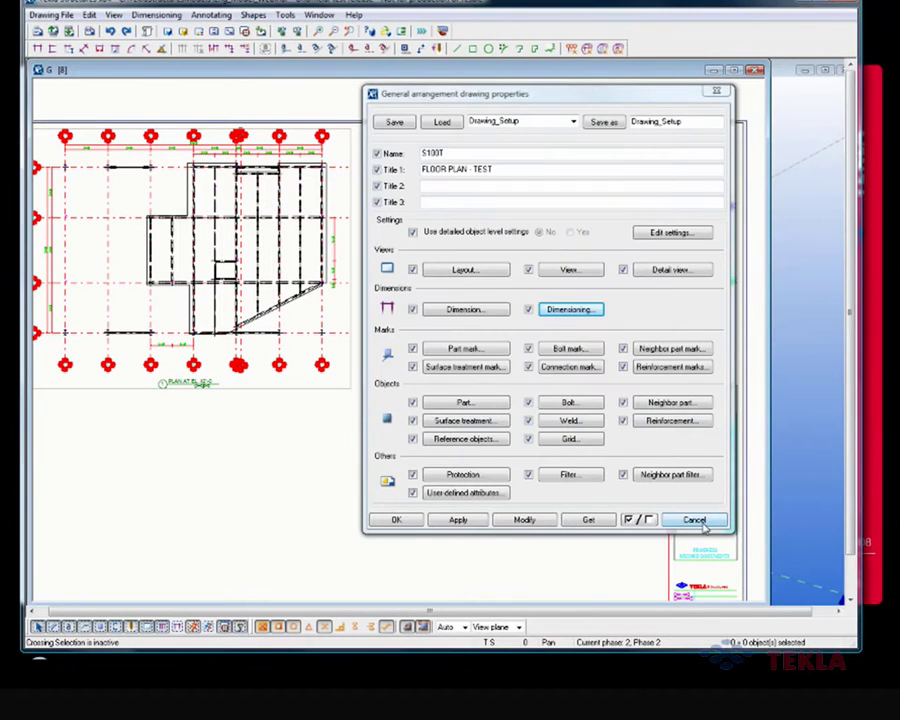
- Move the properties window aside and zoom to the 23'-0" dimension along grids D and E
{"action": "left_click_drag", "start_coordinate": [652, 100], "coordinate": [768, 88]}
{"action": "scroll", "coordinate": [213, 279], "scroll_direction": "up", "scroll_amount": 1}
{"action": "scroll", "coordinate": [90, 345], "scroll_direction": "up", "scroll_amount": 3}
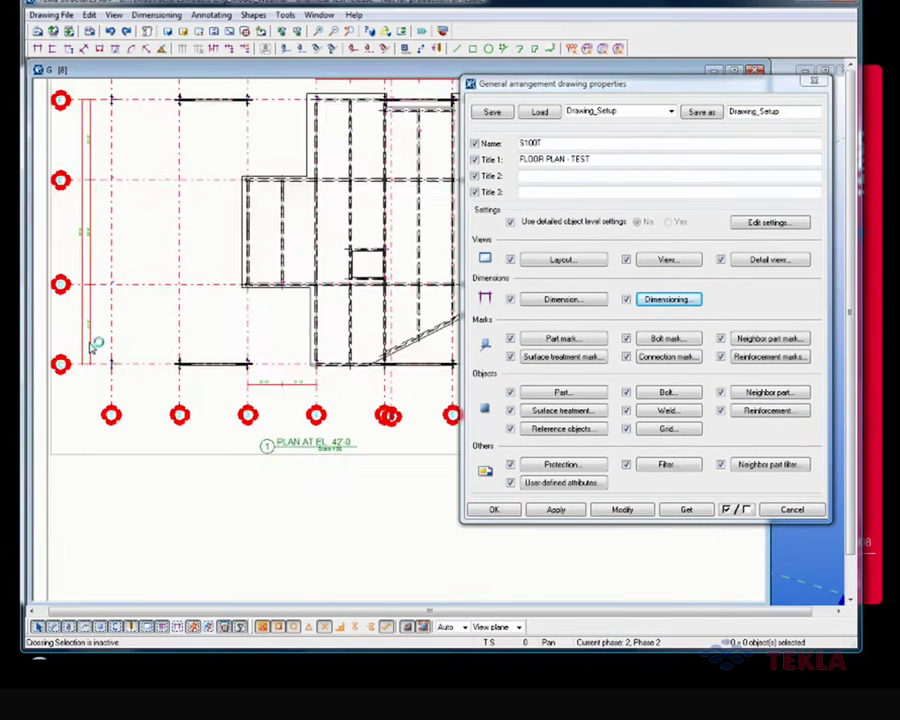
{"action": "scroll", "coordinate": [88, 345], "scroll_direction": "up", "scroll_amount": 5}
{"action": "middle_click_drag", "start_coordinate": [88, 345], "coordinate": [141, 361]}
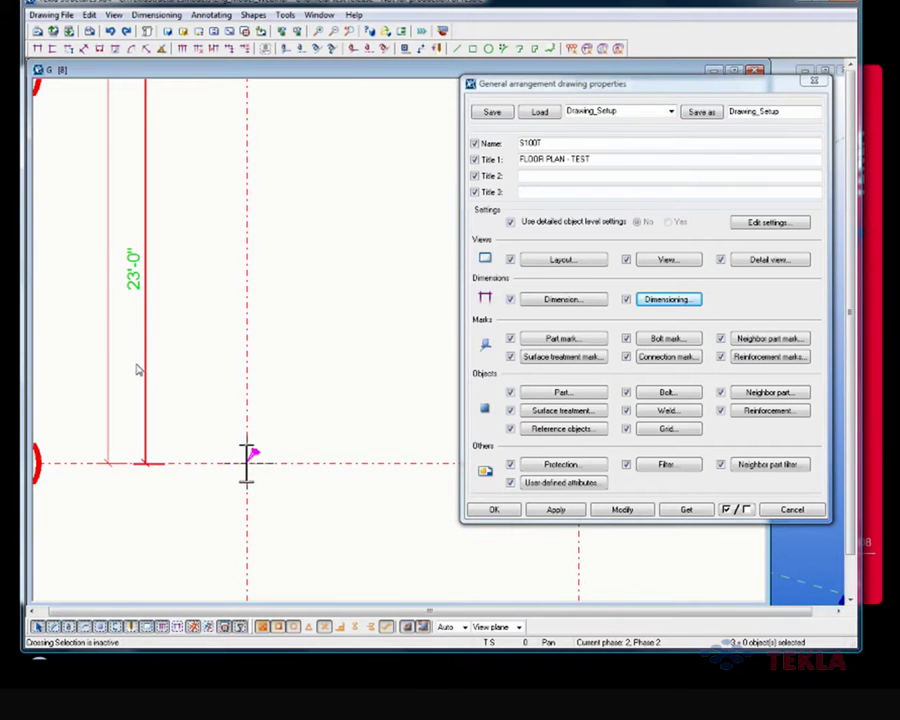
{"action": "scroll", "coordinate": [138, 367], "scroll_direction": "down", "scroll_amount": 2}
{"action": "mouse_move", "coordinate": [185, 299]}
{"action": "middle_mouse_down"}
{"action": "mouse_move", "coordinate": [193, 396]}
{"action": "mouse_move", "coordinate": [185, 263]}
{"action": "mouse_move", "coordinate": [176, 406]}
{"action": "middle_mouse_up"}
{"action": "scroll", "coordinate": [172, 370], "scroll_direction": "down", "scroll_amount": 1}
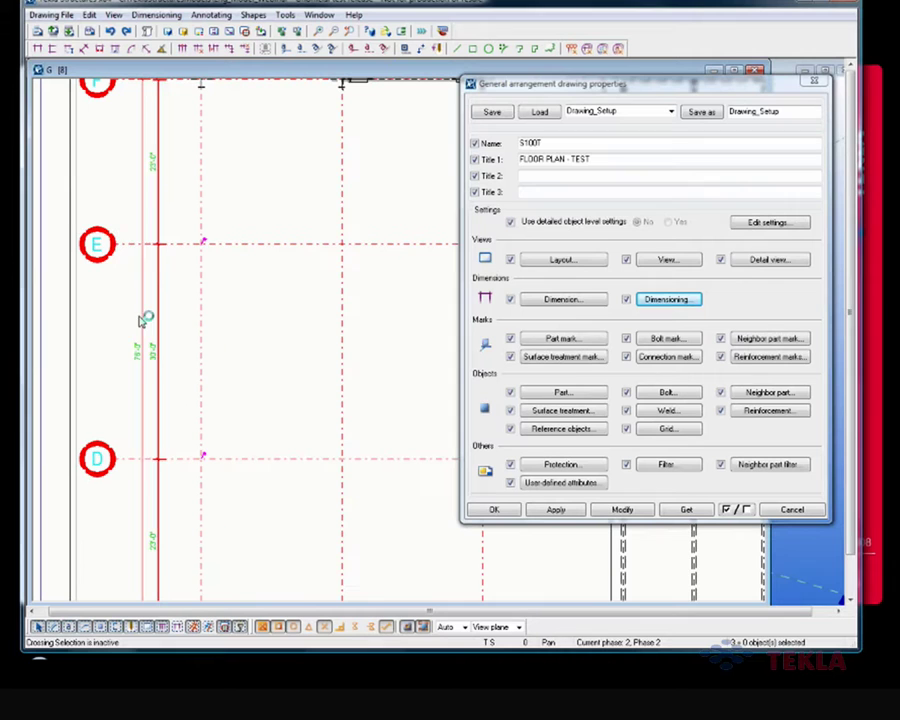
{"action": "middle_click_drag", "start_coordinate": [173, 460], "coordinate": [177, 378]}
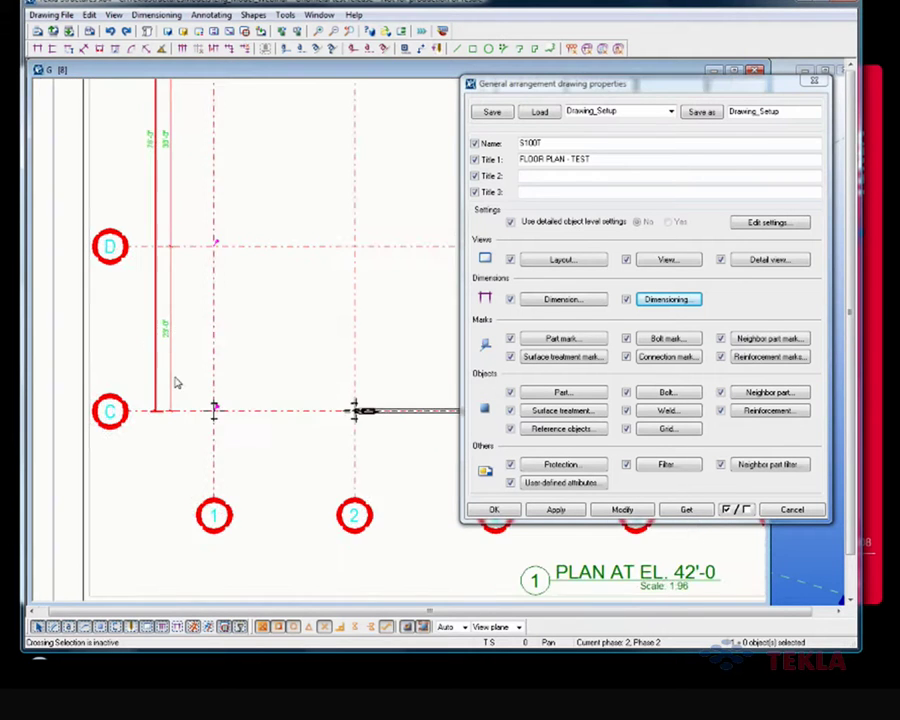
- Pan and zoom across grids C to F to check the 23'-0" and 19'-8" part dimensions
{"action": "scroll", "coordinate": [181, 393], "scroll_direction": "up", "scroll_amount": 1}
{"action": "scroll", "coordinate": [170, 396], "scroll_direction": "up", "scroll_amount": 1}
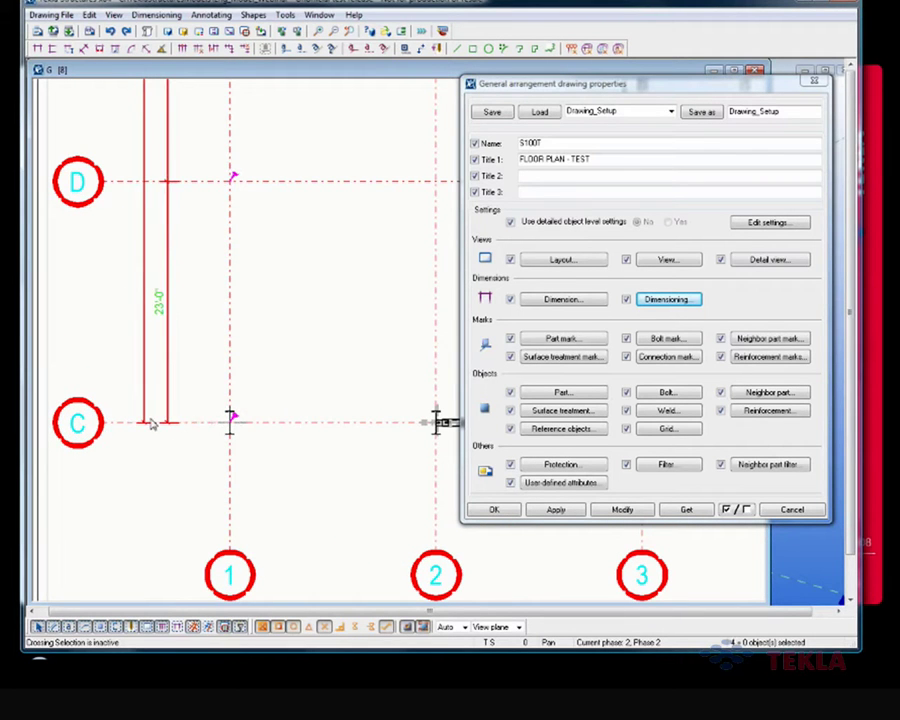
{"action": "mouse_move", "coordinate": [151, 421]}
{"action": "left_mouse_down"}
{"action": "mouse_move", "coordinate": [120, 420]}
{"action": "mouse_move", "coordinate": [149, 419]}
{"action": "left_mouse_up"}
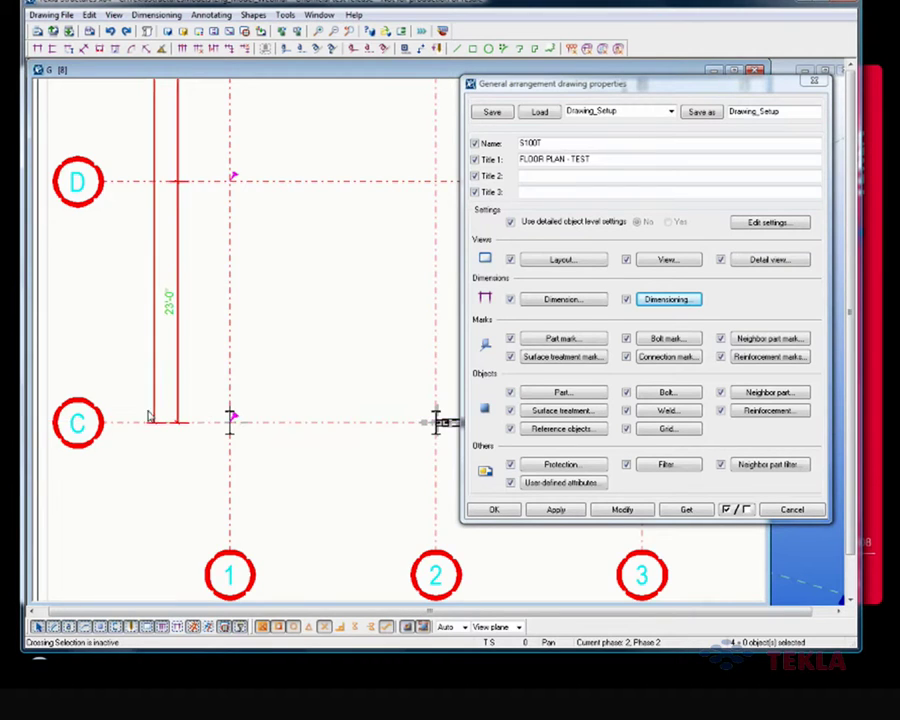
{"action": "scroll", "coordinate": [150, 416], "scroll_direction": "down", "scroll_amount": 1}
{"action": "scroll", "coordinate": [160, 392], "scroll_direction": "up", "scroll_amount": 1}
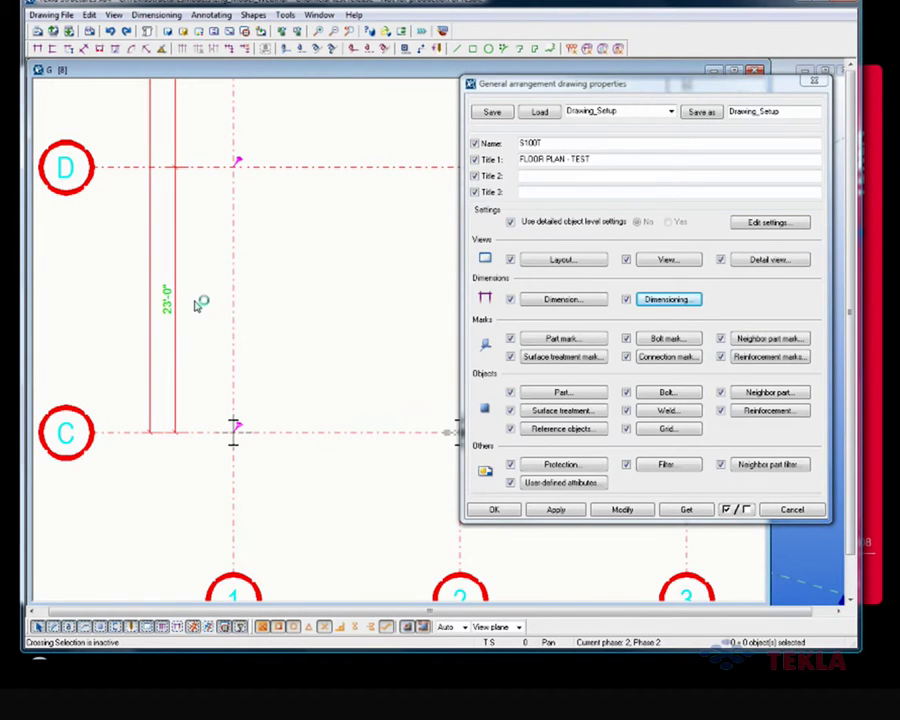
{"action": "middle_click_drag", "start_coordinate": [222, 240], "coordinate": [214, 296]}
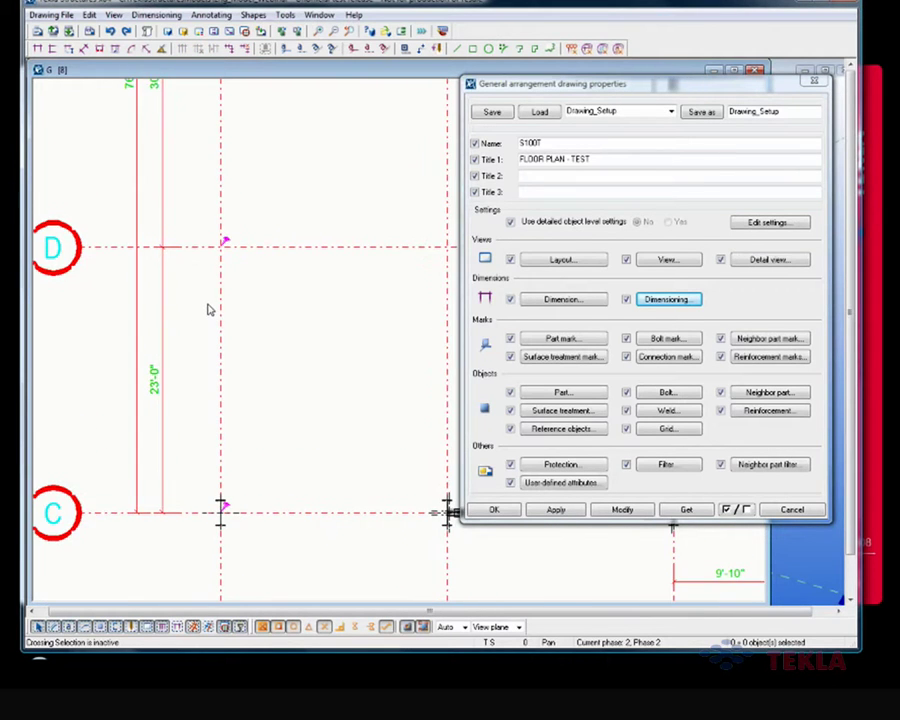
{"action": "scroll", "coordinate": [208, 310], "scroll_direction": "down", "scroll_amount": 1}
{"action": "mouse_move", "coordinate": [197, 309]}
{"action": "middle_mouse_down"}
{"action": "mouse_move", "coordinate": [215, 305]}
{"action": "mouse_move", "coordinate": [210, 456]}
{"action": "mouse_move", "coordinate": [236, 440]}
{"action": "mouse_move", "coordinate": [226, 364]}
{"action": "middle_mouse_up"}
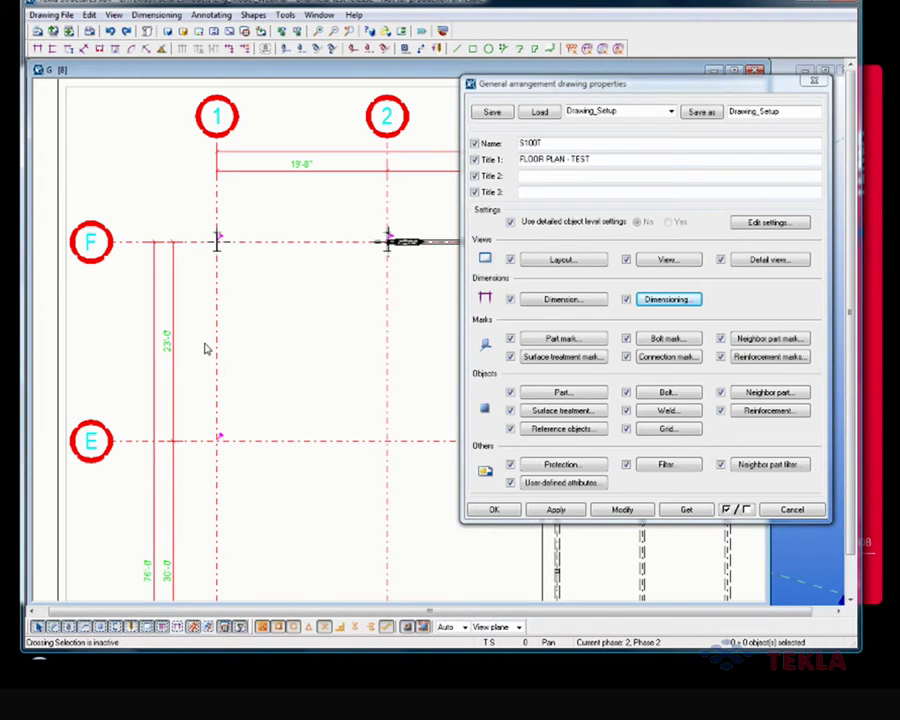
{"action": "scroll", "coordinate": [185, 258], "scroll_direction": "up", "scroll_amount": 1}
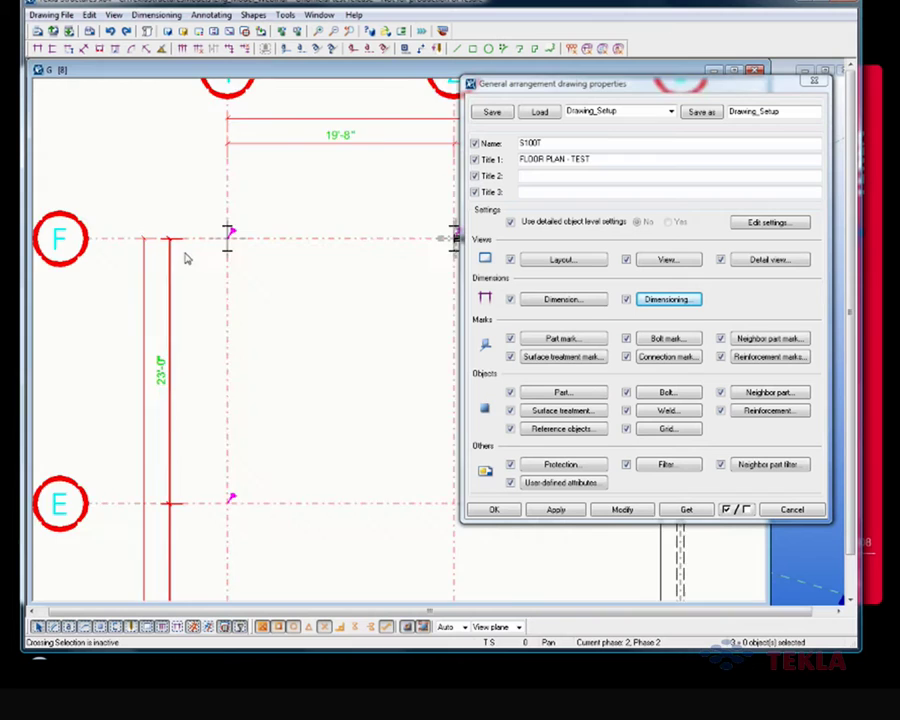
{"action": "scroll", "coordinate": [185, 258], "scroll_direction": "up", "scroll_amount": 3}
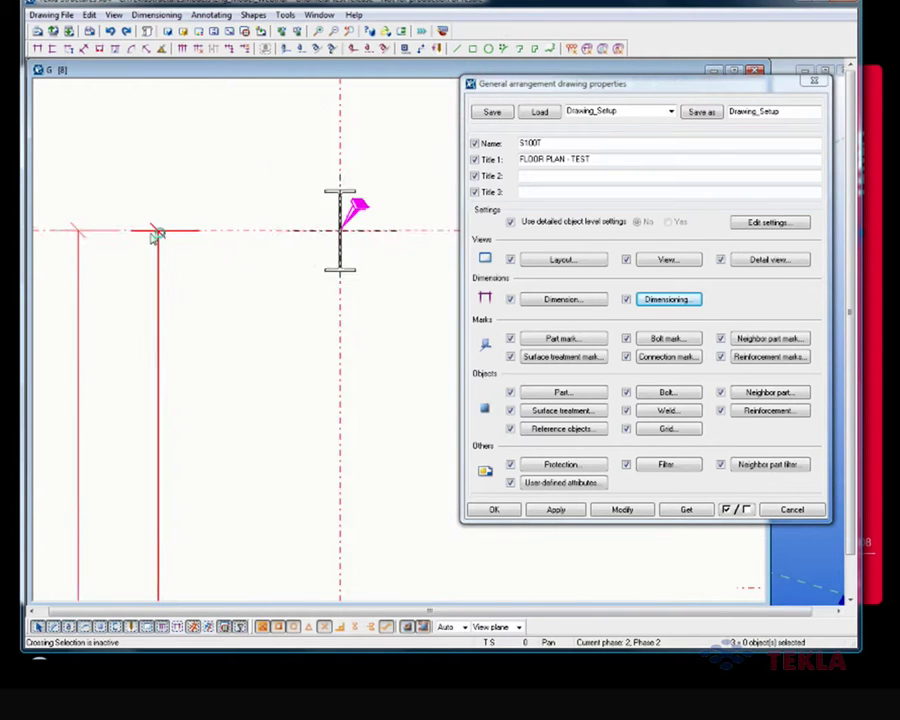
{"action": "scroll", "coordinate": [155, 235], "scroll_direction": "up", "scroll_amount": 2}
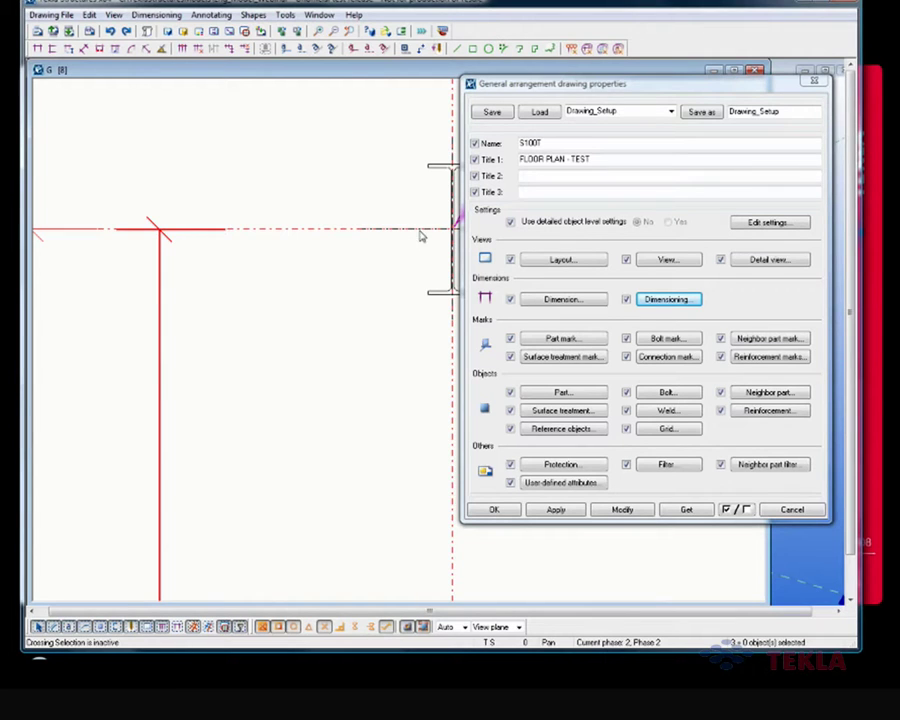
{"action": "scroll", "coordinate": [350, 259], "scroll_direction": "down", "scroll_amount": 3}
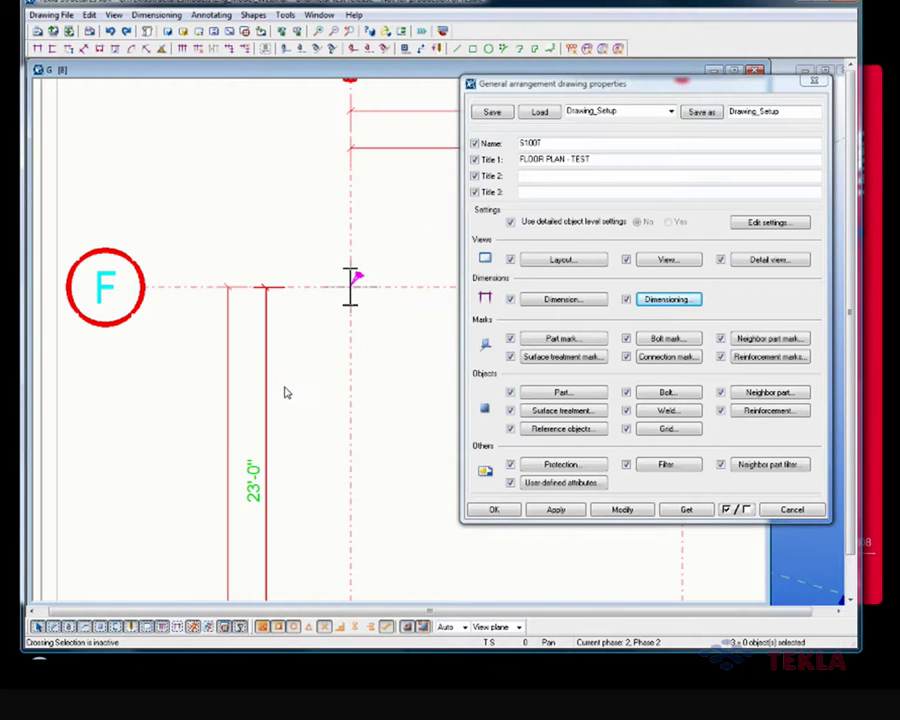
- Open the general dimension properties and pan the plan over to grids 6 and 7
{"action": "left_click", "coordinate": [562, 299]}
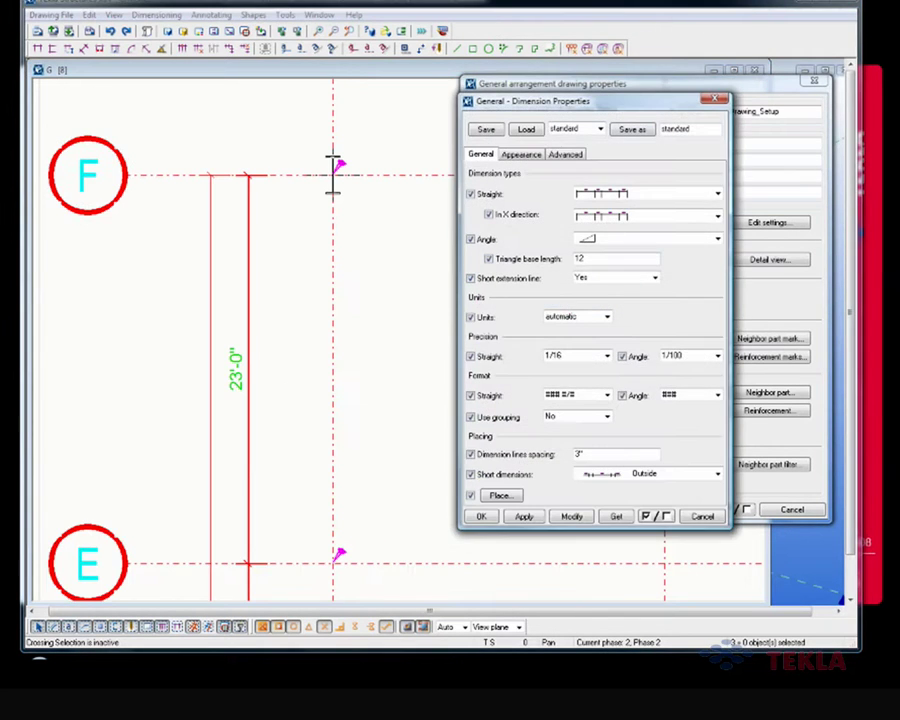
{"action": "left_click_drag", "start_coordinate": [620, 113], "coordinate": [704, 114]}
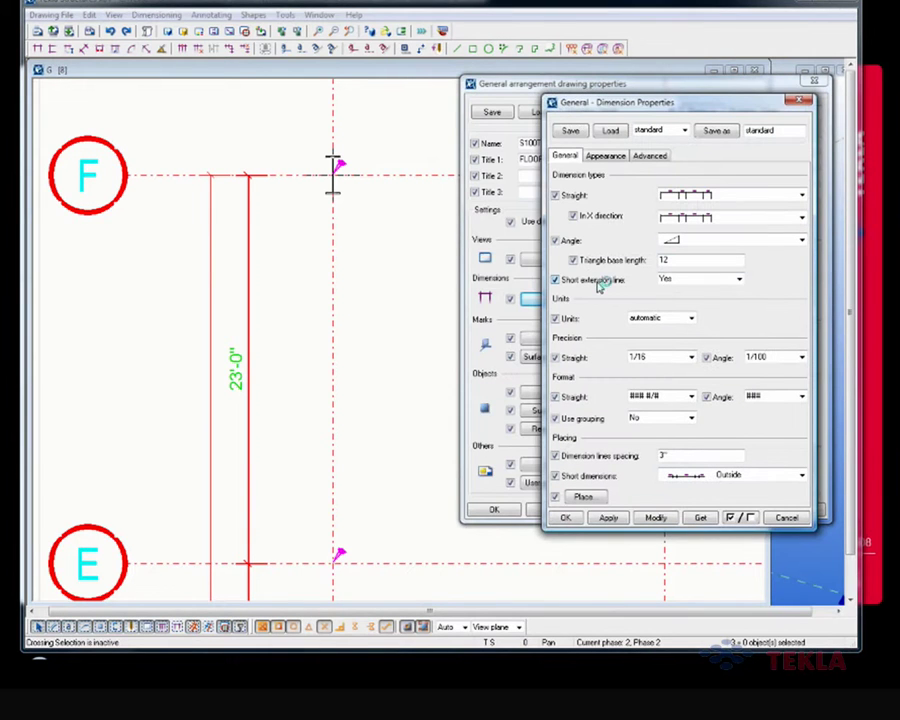
{"action": "middle_click_drag", "start_coordinate": [271, 346], "coordinate": [267, 319]}
{"action": "scroll", "coordinate": [243, 305], "scroll_direction": "down", "scroll_amount": 5}
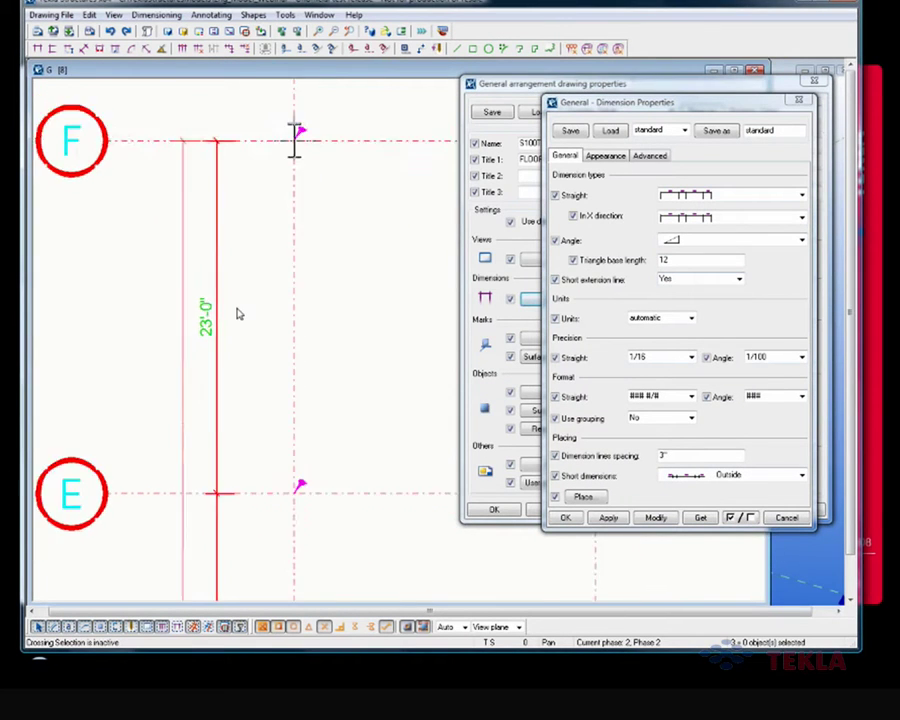
{"action": "mouse_move", "coordinate": [348, 280]}
{"action": "middle_mouse_down"}
{"action": "mouse_move", "coordinate": [177, 281]}
{"action": "mouse_move", "coordinate": [293, 285]}
{"action": "mouse_move", "coordinate": [243, 281]}
{"action": "mouse_move", "coordinate": [152, 296]}
{"action": "middle_mouse_up"}
{"action": "mouse_move", "coordinate": [282, 271]}
{"action": "middle_mouse_down"}
{"action": "mouse_move", "coordinate": [200, 266]}
{"action": "mouse_move", "coordinate": [210, 268]}
{"action": "middle_mouse_up"}
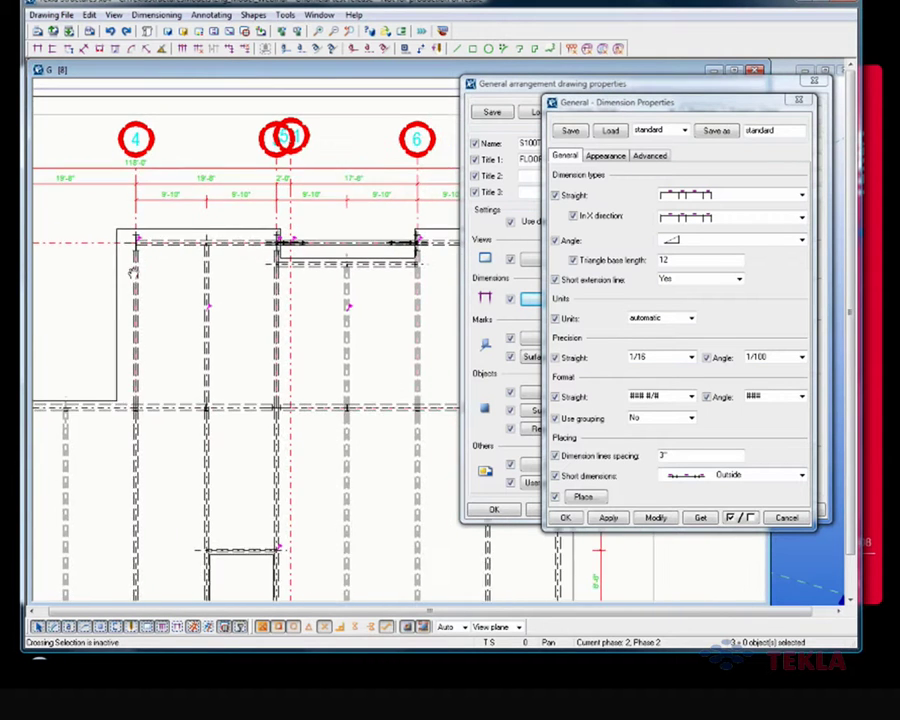
{"action": "middle_click_drag", "start_coordinate": [116, 197], "coordinate": [96, 197]}
{"action": "scroll", "coordinate": [142, 200], "scroll_direction": "up", "scroll_amount": 2}
{"action": "scroll", "coordinate": [147, 208], "scroll_direction": "up", "scroll_amount": 1}
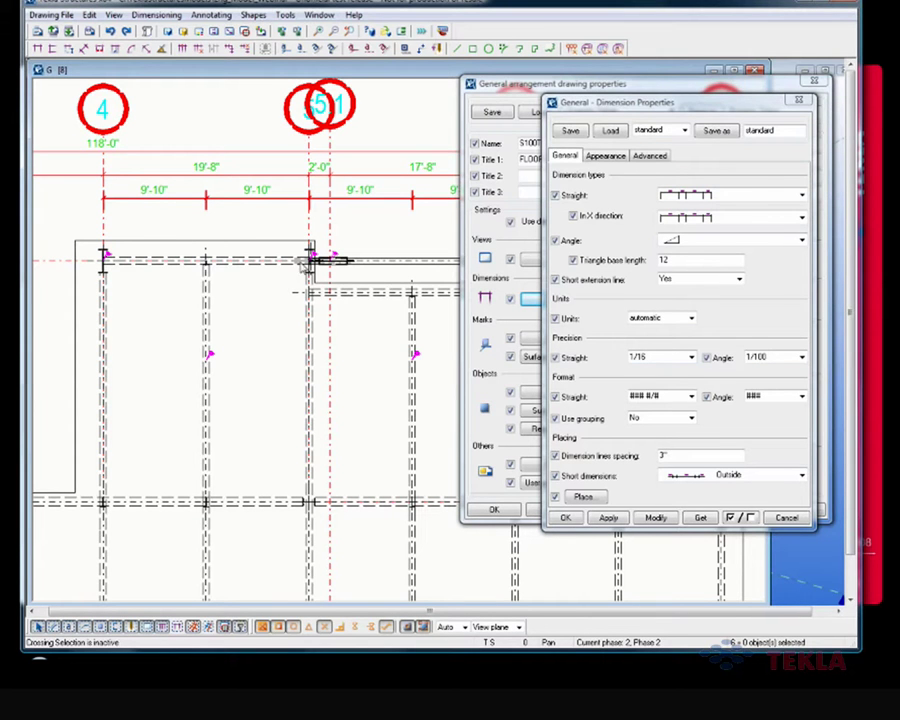
{"action": "middle_click_drag", "start_coordinate": [353, 319], "coordinate": [114, 341]}
{"action": "scroll", "coordinate": [252, 350], "scroll_direction": "down", "scroll_amount": 1}
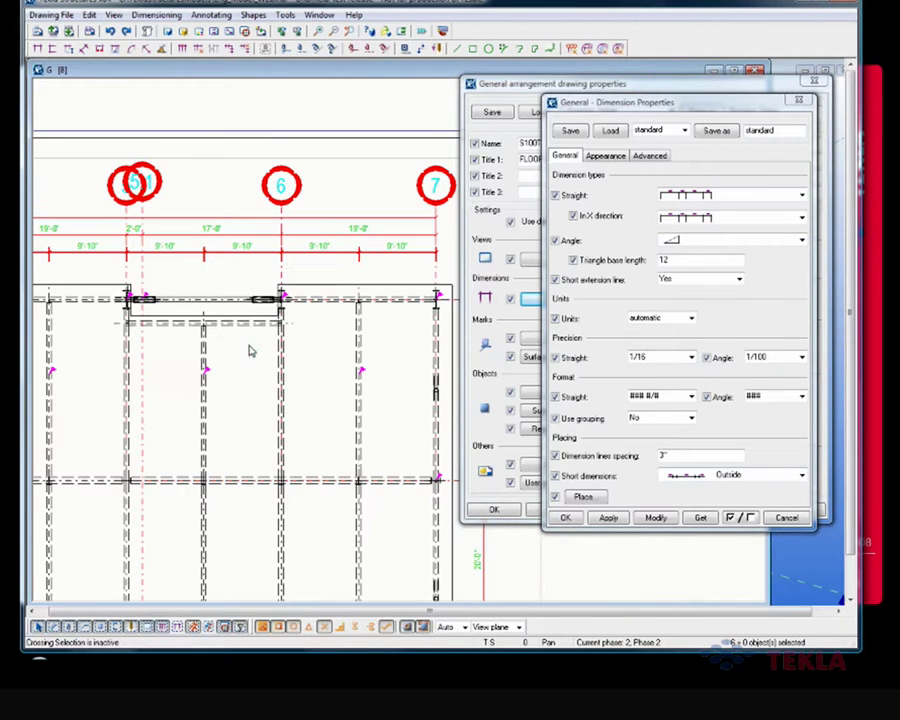
{"action": "middle_click_drag", "start_coordinate": [317, 311], "coordinate": [226, 314]}
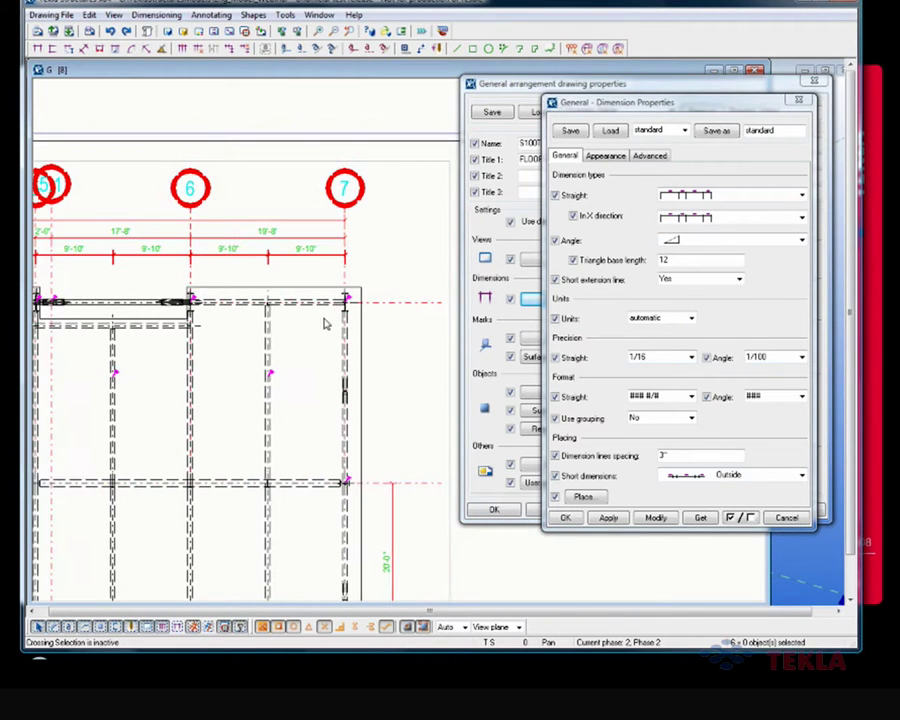
{"action": "middle_click_drag", "start_coordinate": [325, 323], "coordinate": [244, 341]}
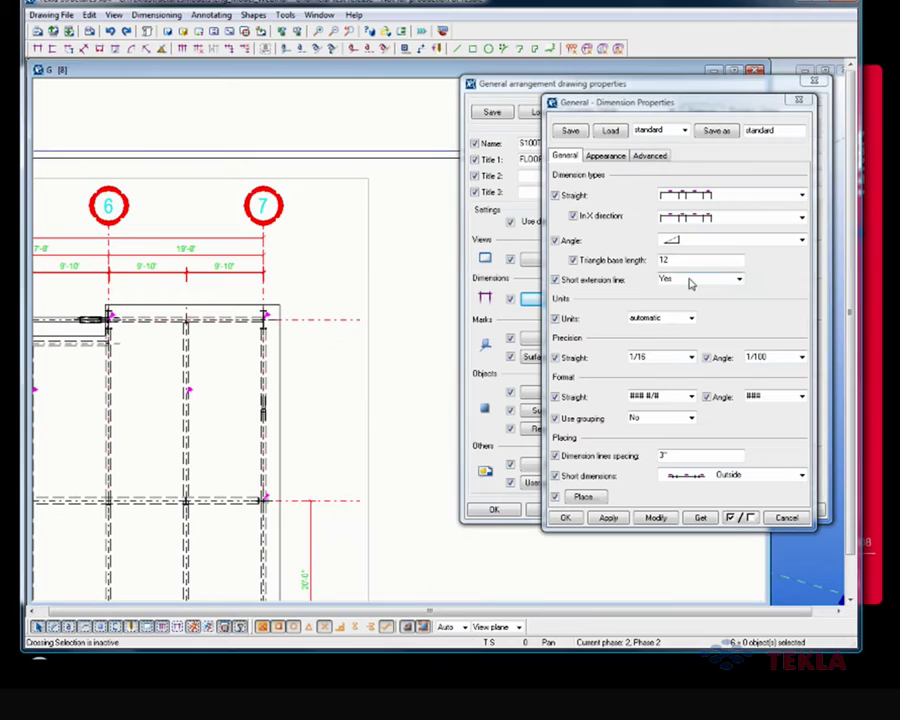
- Limit short extension lines to grid lines only and apply it to the drawing
{"action": "left_click", "coordinate": [690, 280]}
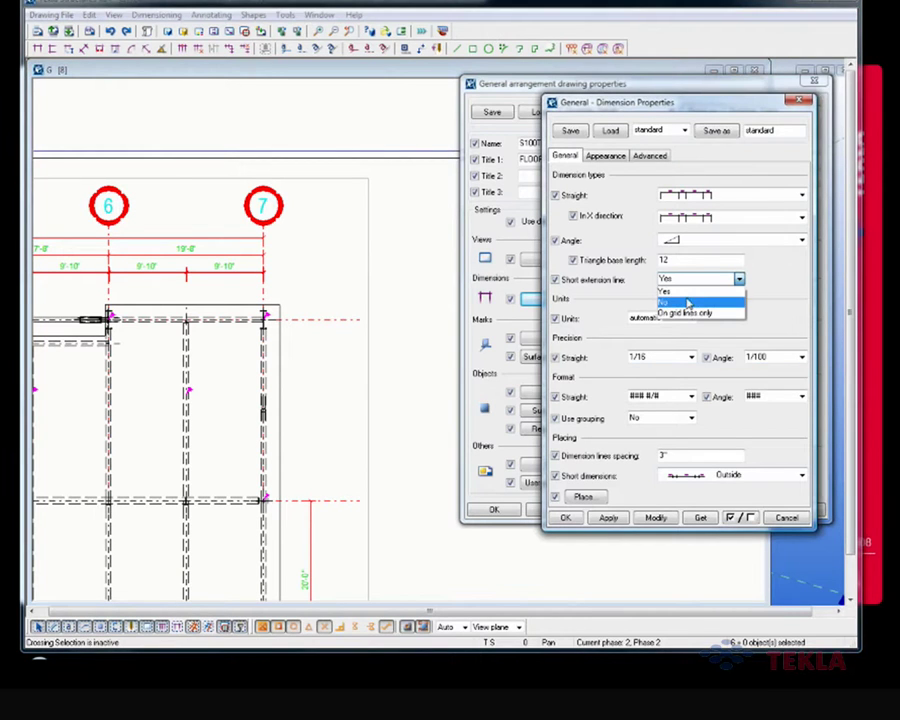
{"action": "left_click", "coordinate": [691, 313]}
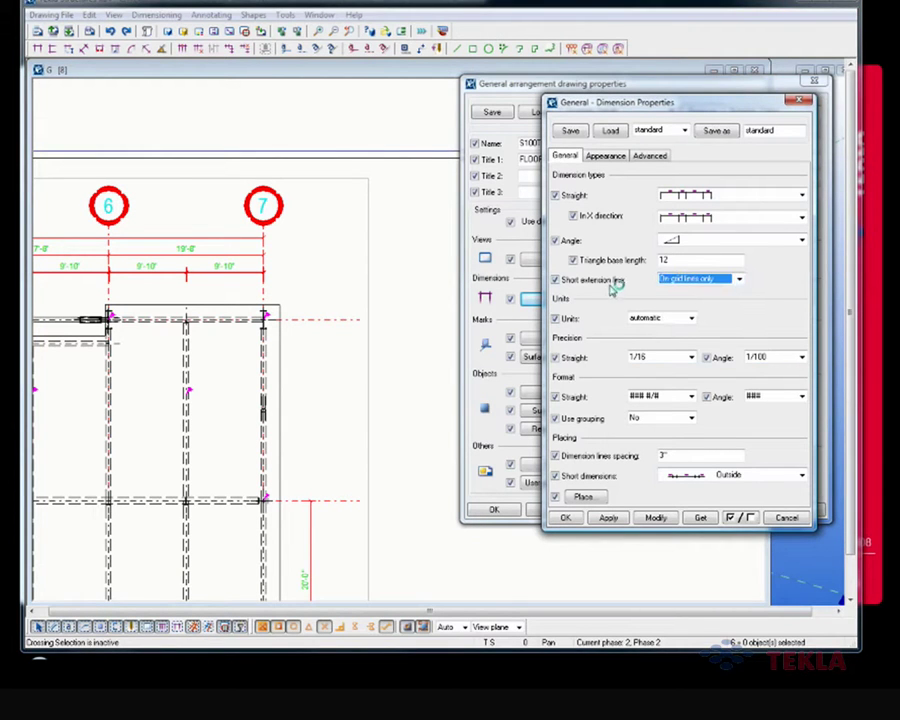
{"action": "left_click", "coordinate": [655, 517]}
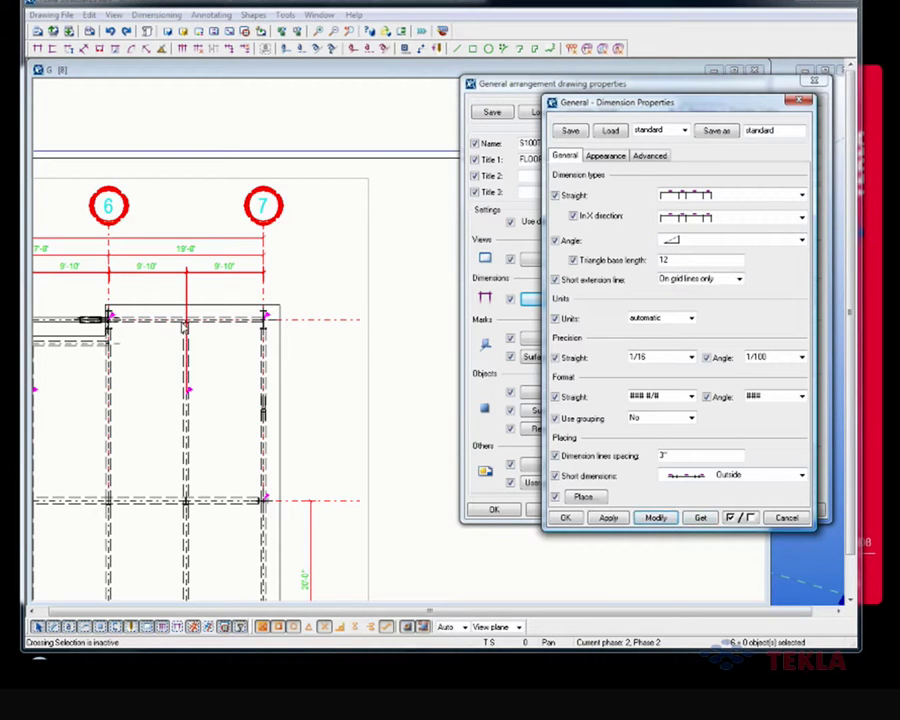
- Select the right-side part dimensions and set Short extension line back to Yes
{"action": "middle_click_drag", "start_coordinate": [183, 325], "coordinate": [211, 291]}
{"action": "scroll", "coordinate": [211, 291], "scroll_direction": "up", "scroll_amount": 2}
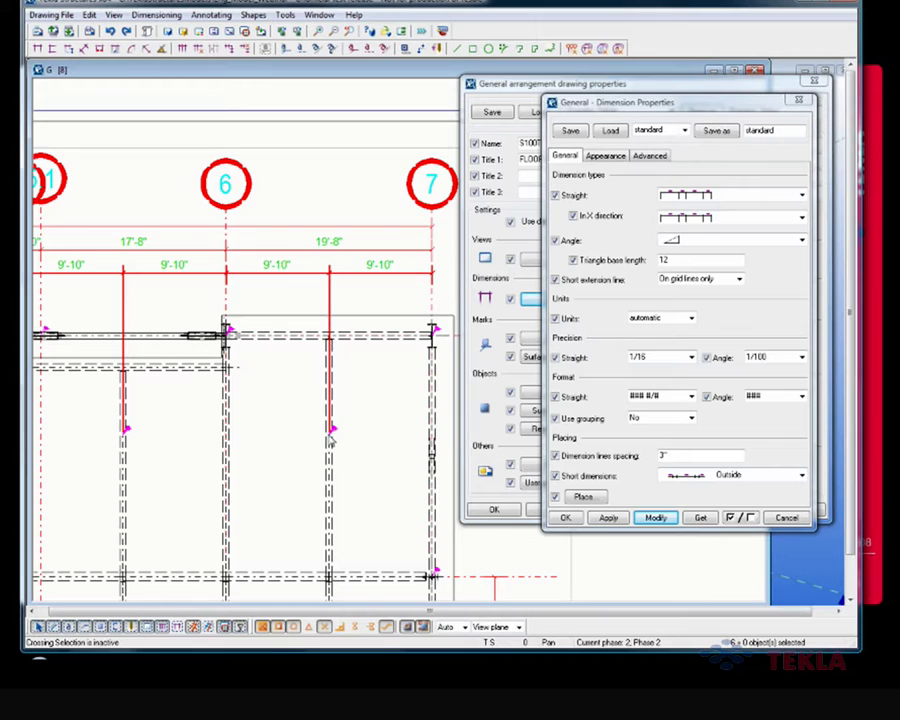
{"action": "scroll", "coordinate": [331, 437], "scroll_direction": "down", "scroll_amount": 4}
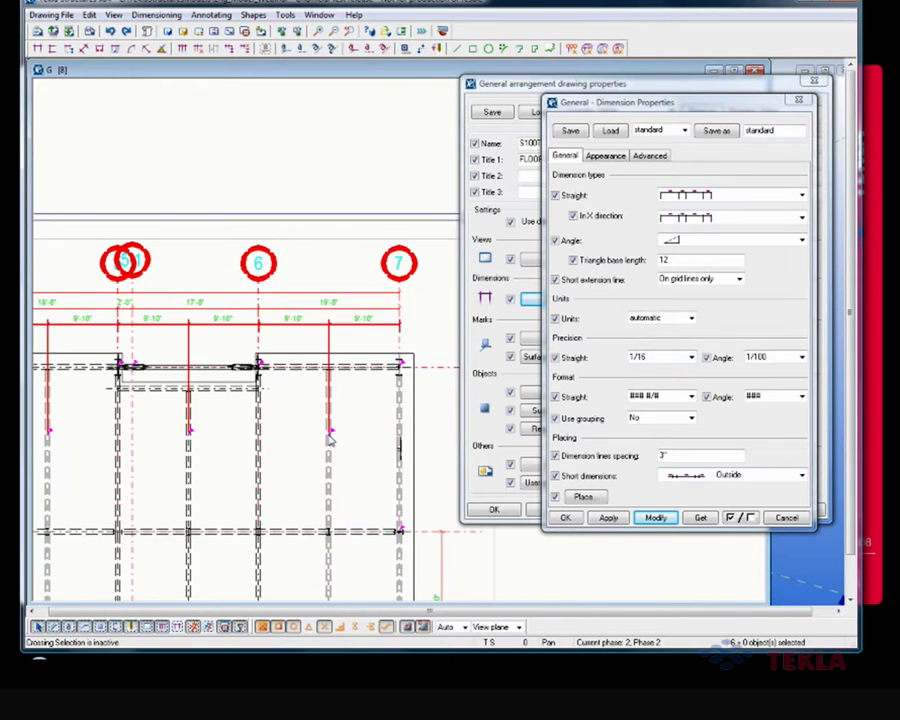
{"action": "middle_click_drag", "start_coordinate": [158, 437], "coordinate": [232, 370]}
{"action": "scroll", "coordinate": [212, 372], "scroll_direction": "down", "scroll_amount": 1}
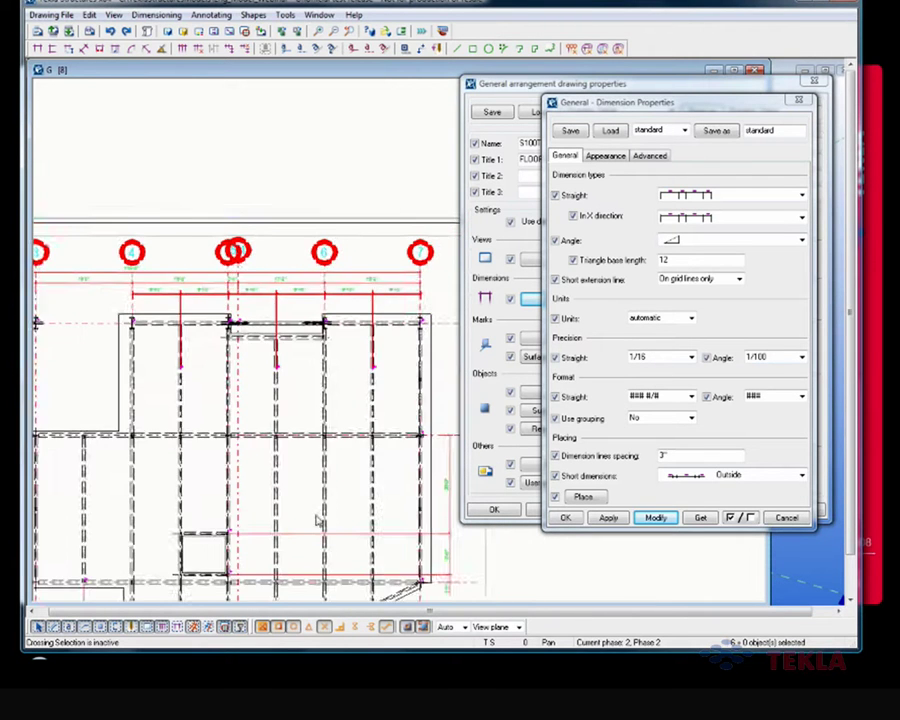
{"action": "mouse_move", "coordinate": [295, 504]}
{"action": "middle_mouse_down"}
{"action": "mouse_move", "coordinate": [243, 410]}
{"action": "mouse_move", "coordinate": [216, 390]}
{"action": "middle_mouse_up"}
{"action": "scroll", "coordinate": [216, 390], "scroll_direction": "up", "scroll_amount": 1}
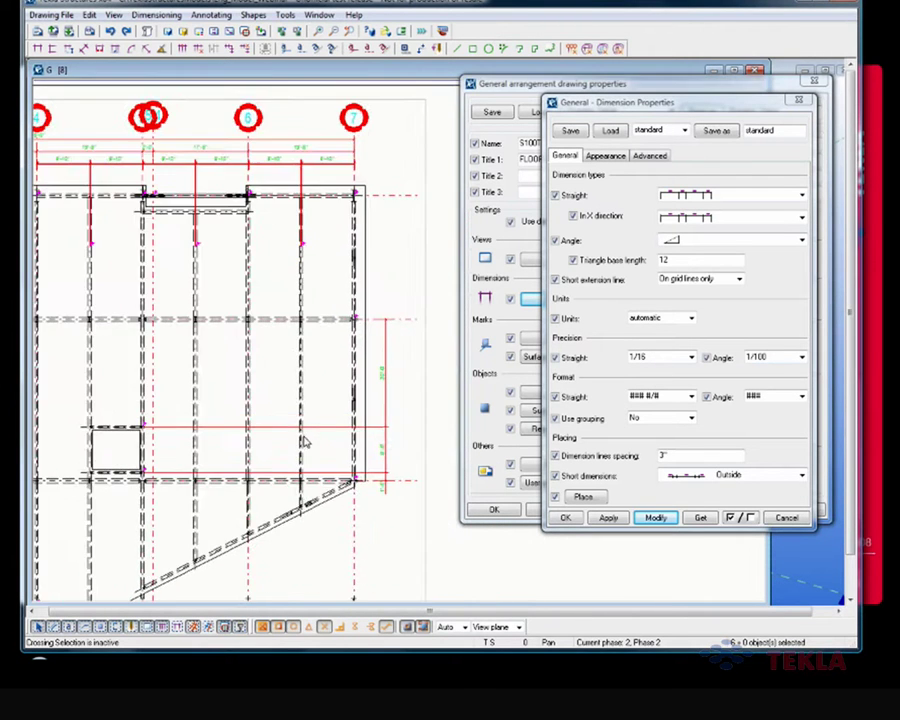
{"action": "left_click", "coordinate": [386, 430]}
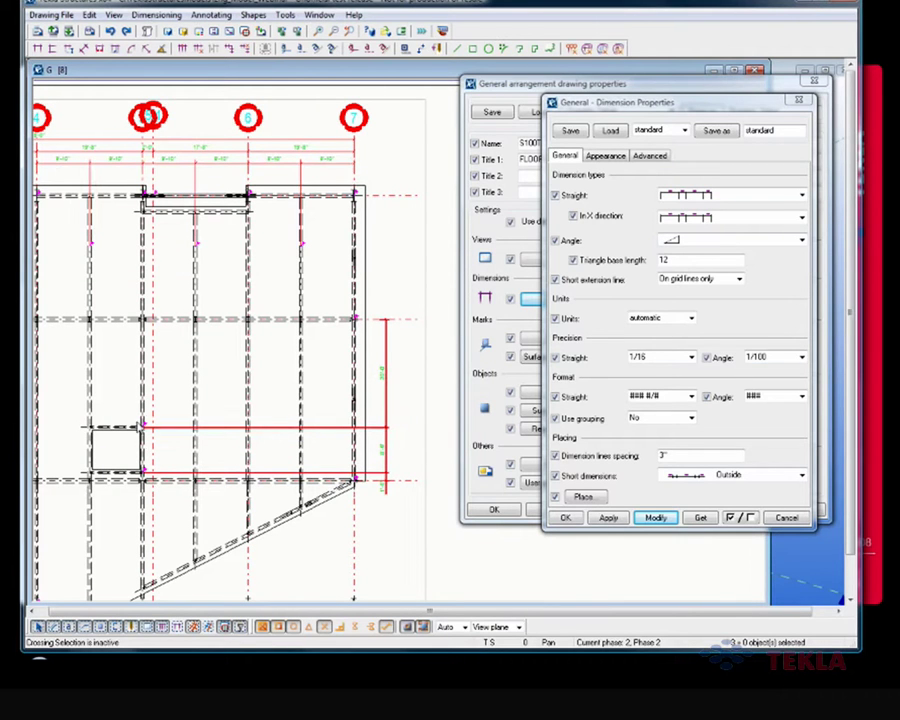
{"action": "left_click", "coordinate": [716, 280]}
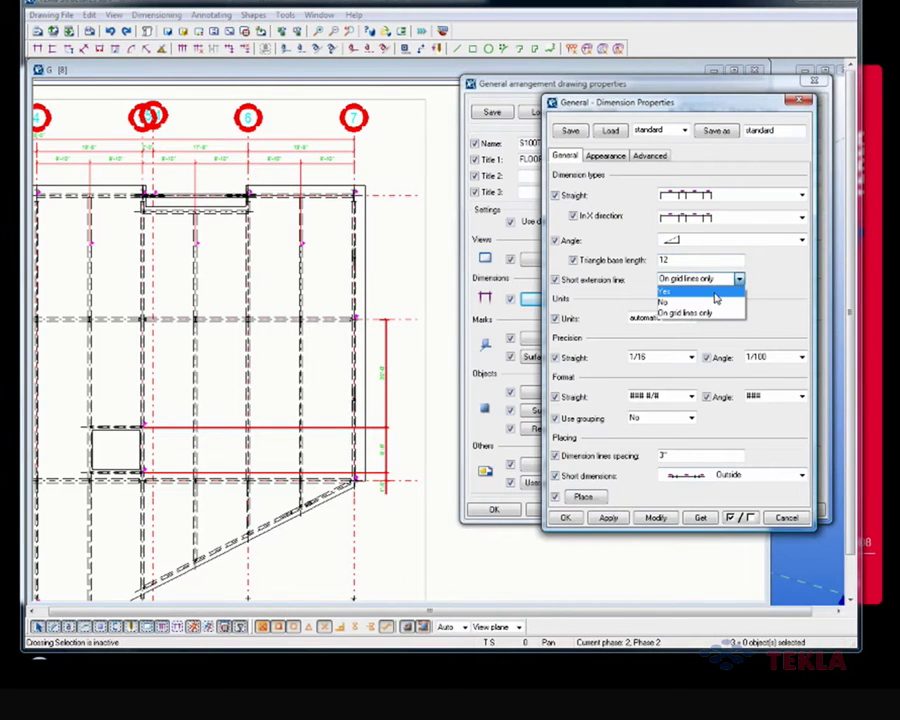
{"action": "left_click", "coordinate": [690, 291]}
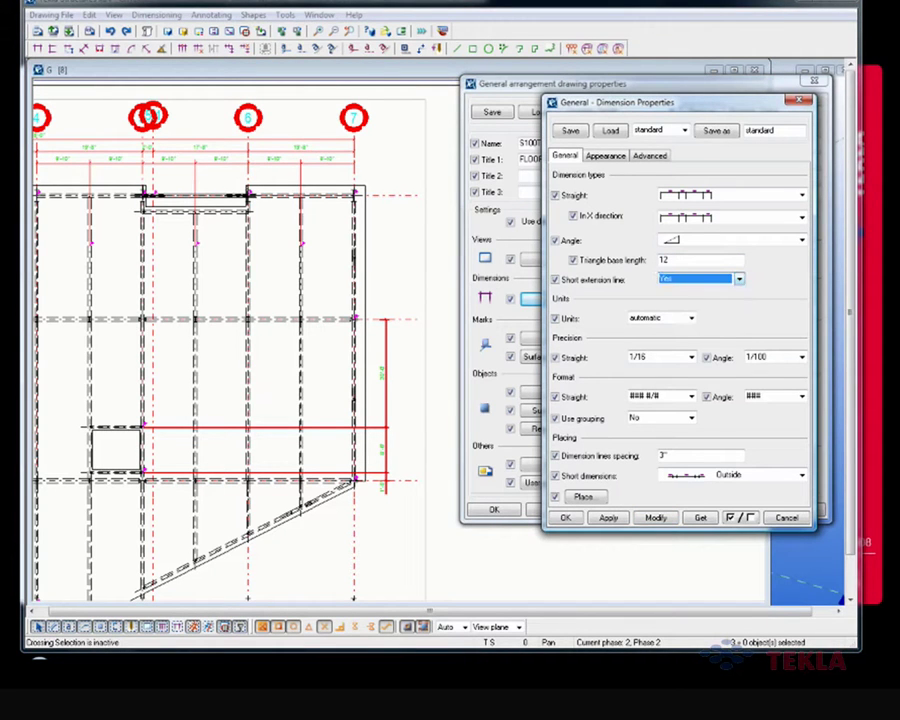
{"action": "left_click", "coordinate": [655, 517]}
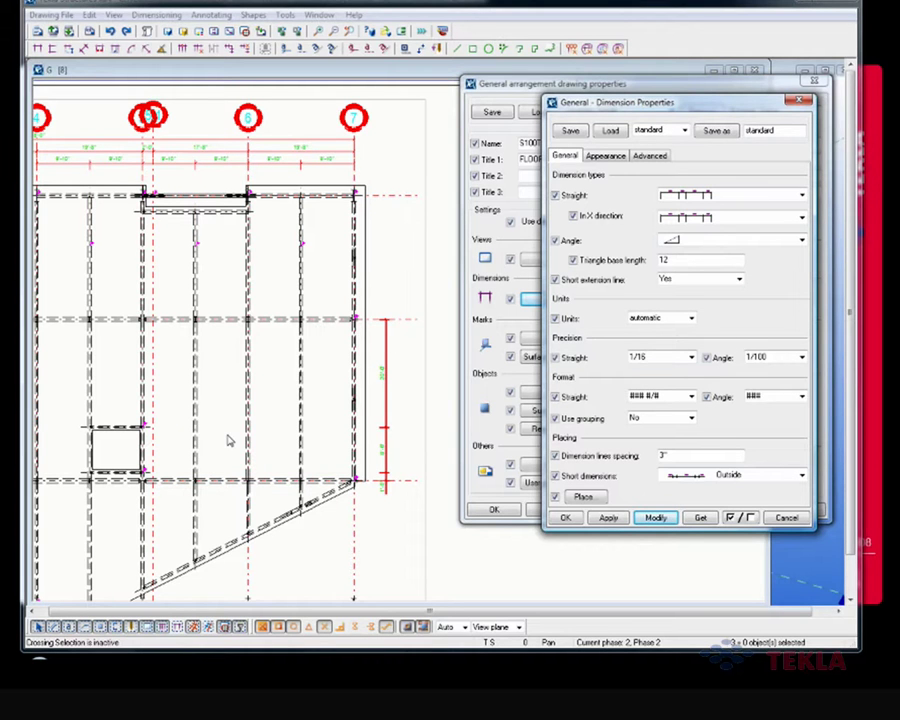
{"action": "scroll", "coordinate": [300, 418], "scroll_direction": "down", "scroll_amount": 5}
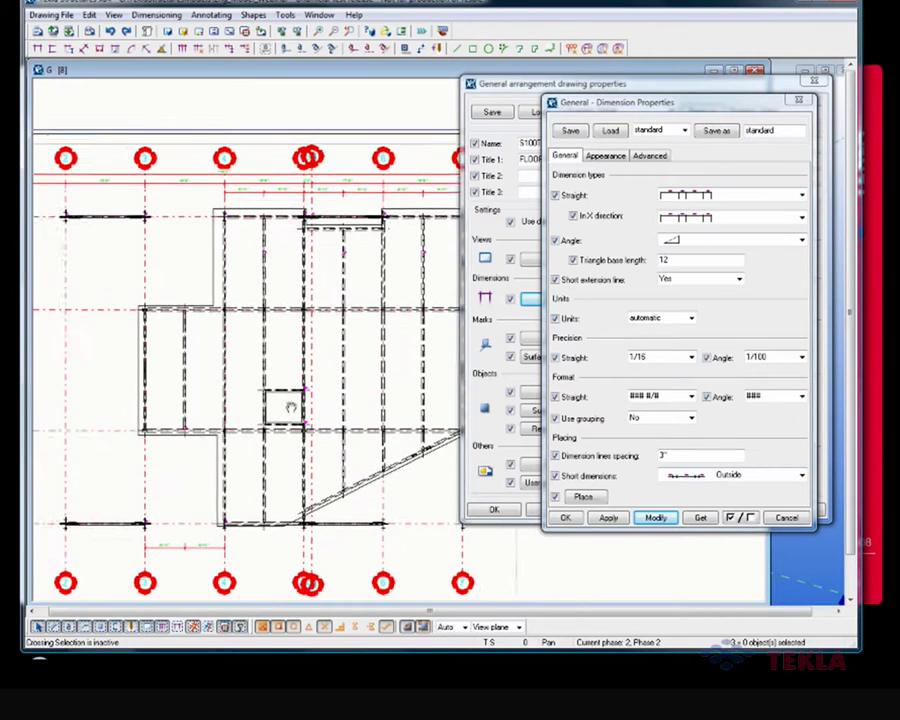
{"action": "middle_click_drag", "start_coordinate": [290, 407], "coordinate": [200, 390]}
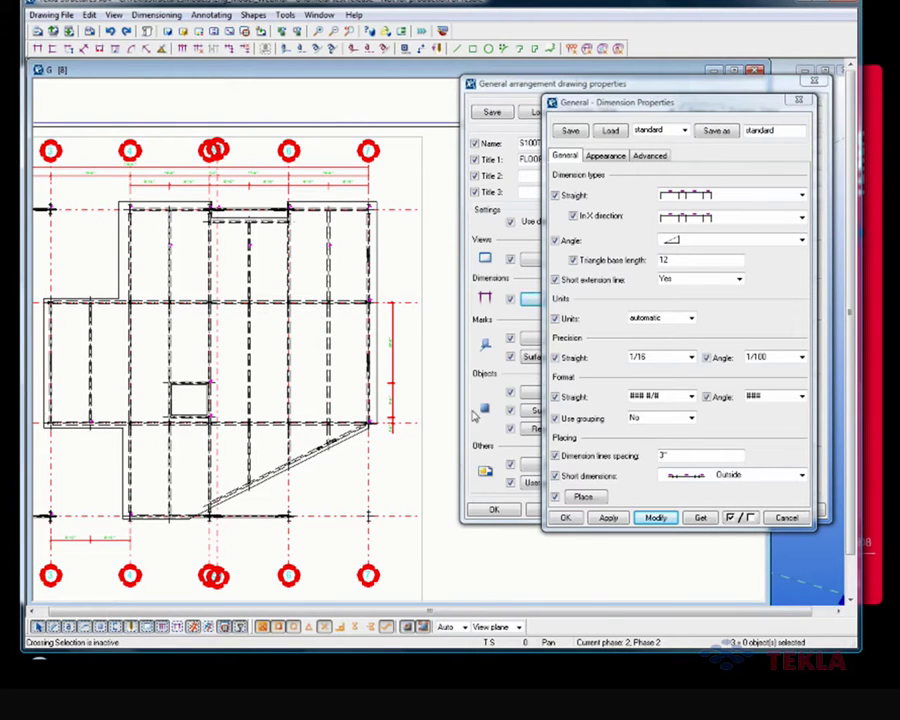
- Change the dimension units to inch, then to foot - inch, applying each to the drawing
{"action": "middle_click_drag", "start_coordinate": [300, 260], "coordinate": [287, 309]}
{"action": "scroll", "coordinate": [287, 309], "scroll_direction": "up", "scroll_amount": 5}
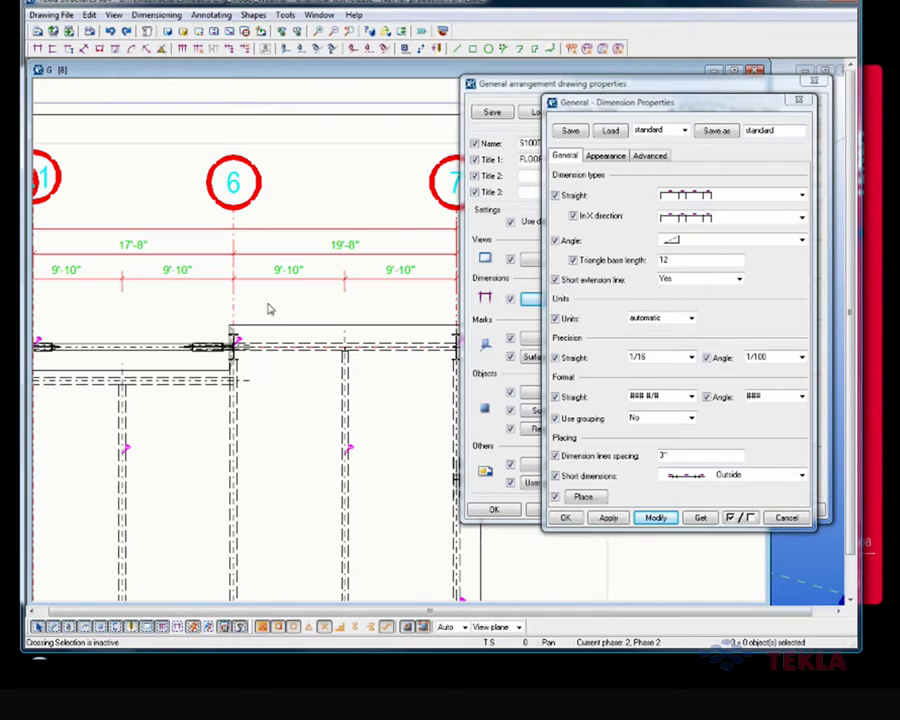
{"action": "left_click", "coordinate": [691, 318]}
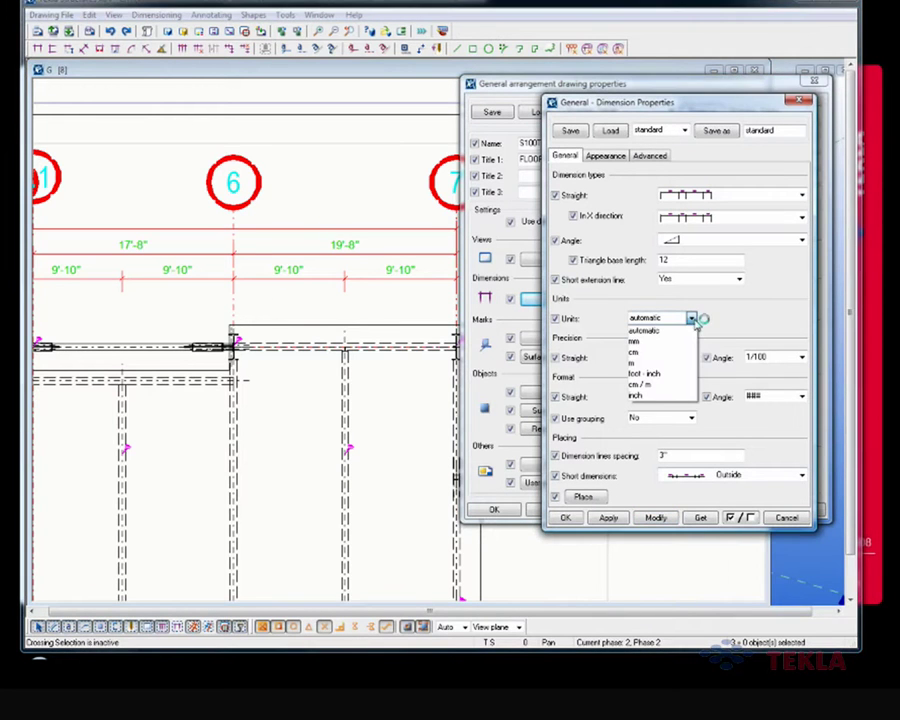
{"action": "left_click", "coordinate": [650, 395]}
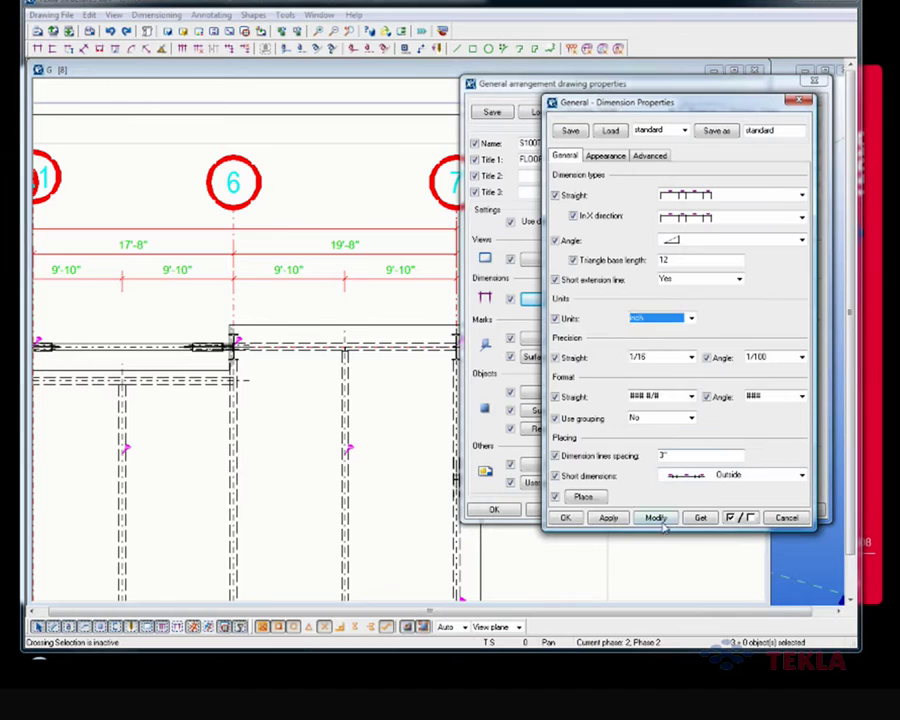
{"action": "left_click", "coordinate": [655, 517]}
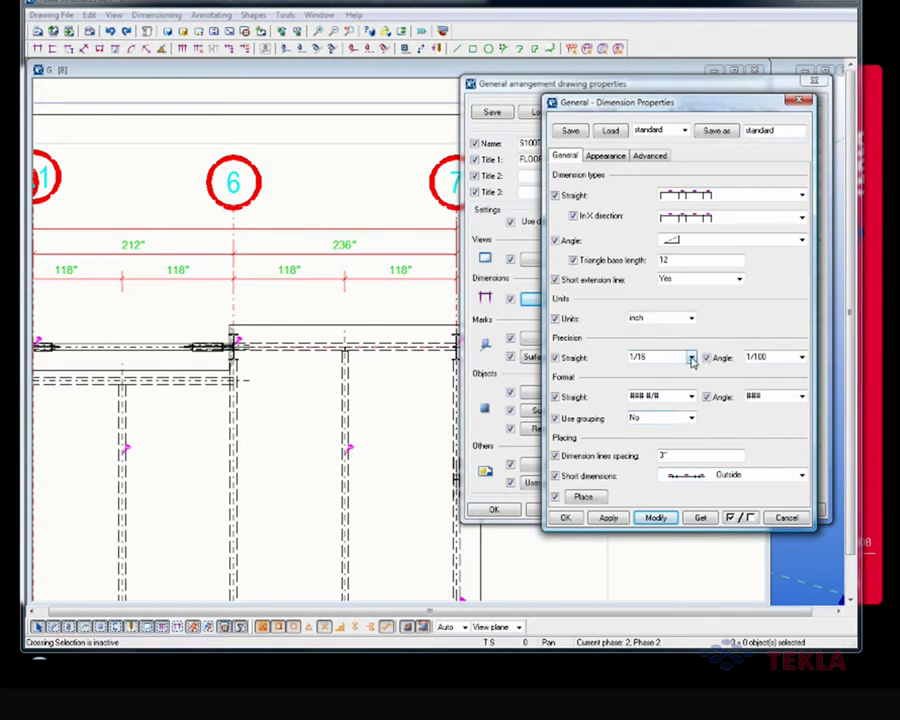
{"action": "left_click", "coordinate": [691, 318]}
{"action": "left_click", "coordinate": [680, 369]}
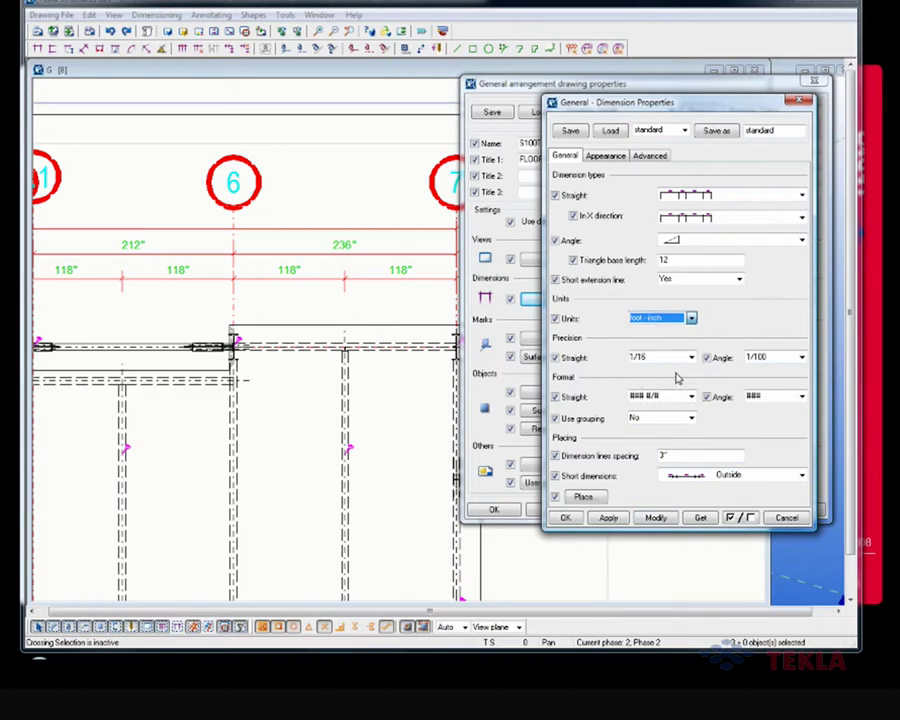
{"action": "left_click", "coordinate": [657, 519]}
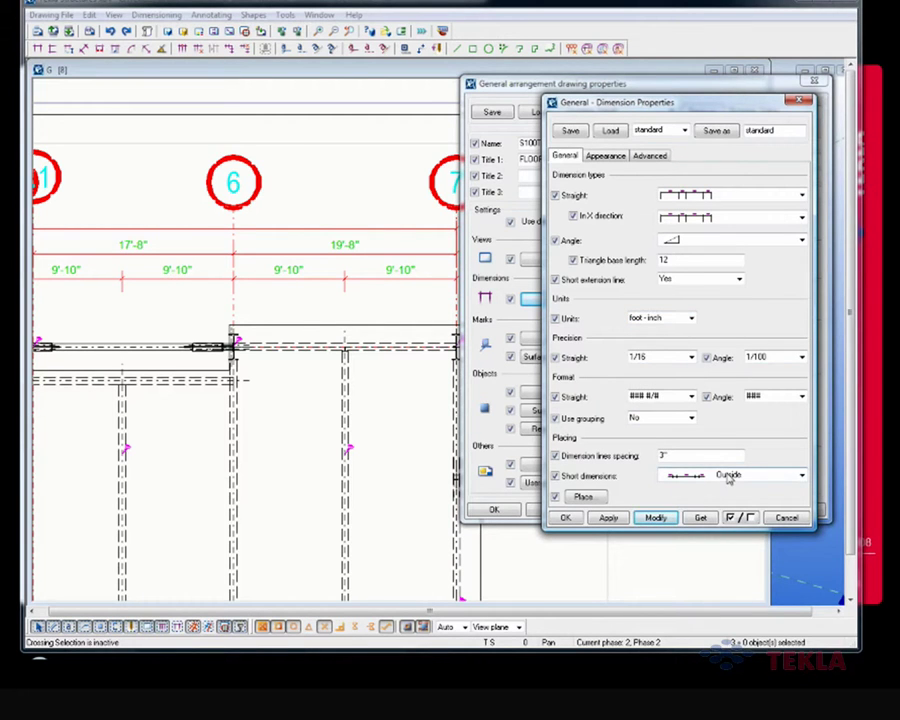
- Try short dimensions Inside on the 1'-6" dimension, then switch them back to Outside
{"action": "mouse_move", "coordinate": [400, 420]}
{"action": "middle_mouse_down"}
{"action": "mouse_move", "coordinate": [290, 336]}
{"action": "mouse_move", "coordinate": [298, 316]}
{"action": "mouse_move", "coordinate": [286, 372]}
{"action": "mouse_move", "coordinate": [278, 330]}
{"action": "mouse_move", "coordinate": [288, 401]}
{"action": "middle_mouse_up"}
{"action": "scroll", "coordinate": [295, 378], "scroll_direction": "down", "scroll_amount": 2}
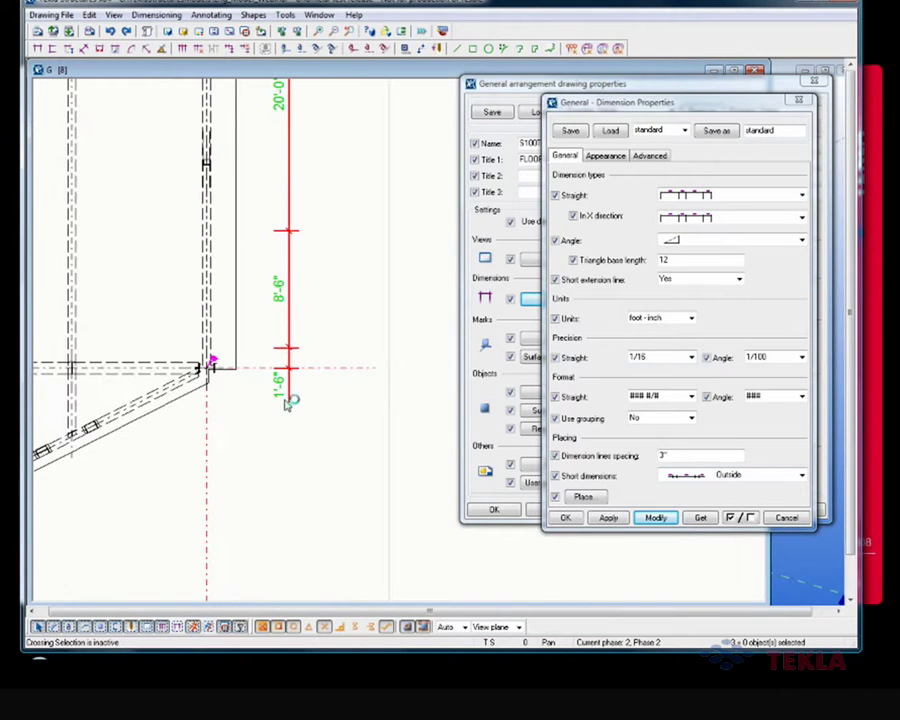
{"action": "scroll", "coordinate": [288, 401], "scroll_direction": "up", "scroll_amount": 2}
{"action": "left_click", "coordinate": [743, 480]}
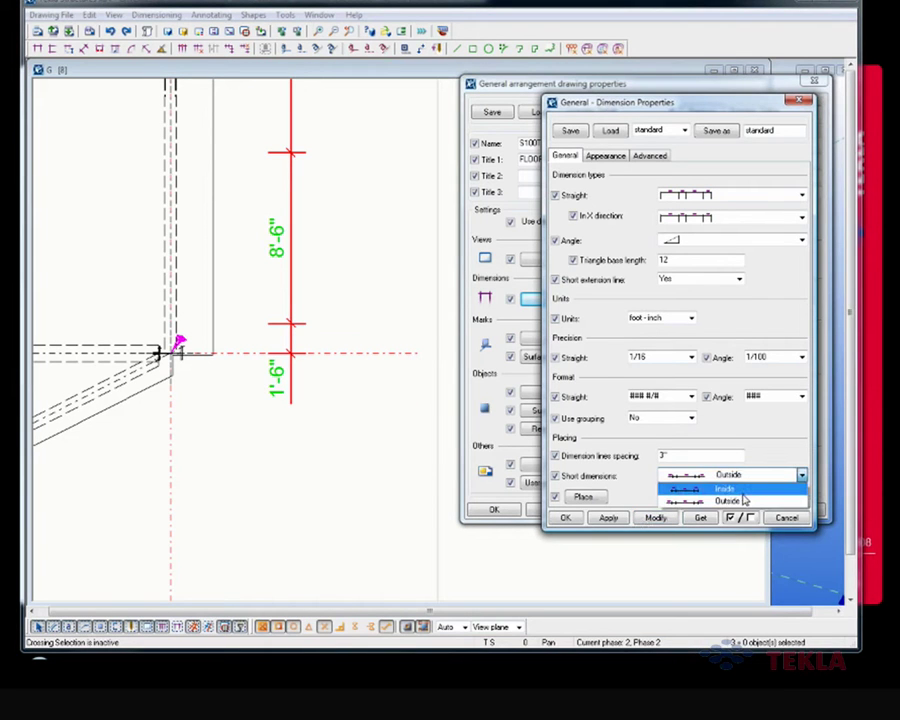
{"action": "left_click", "coordinate": [749, 489]}
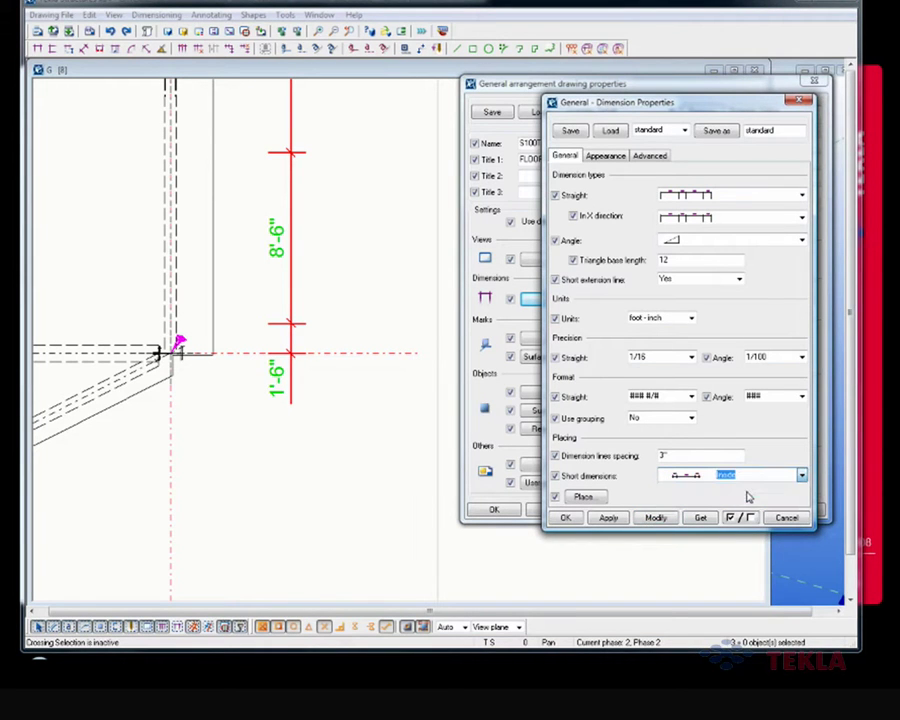
{"action": "left_click", "coordinate": [655, 517]}
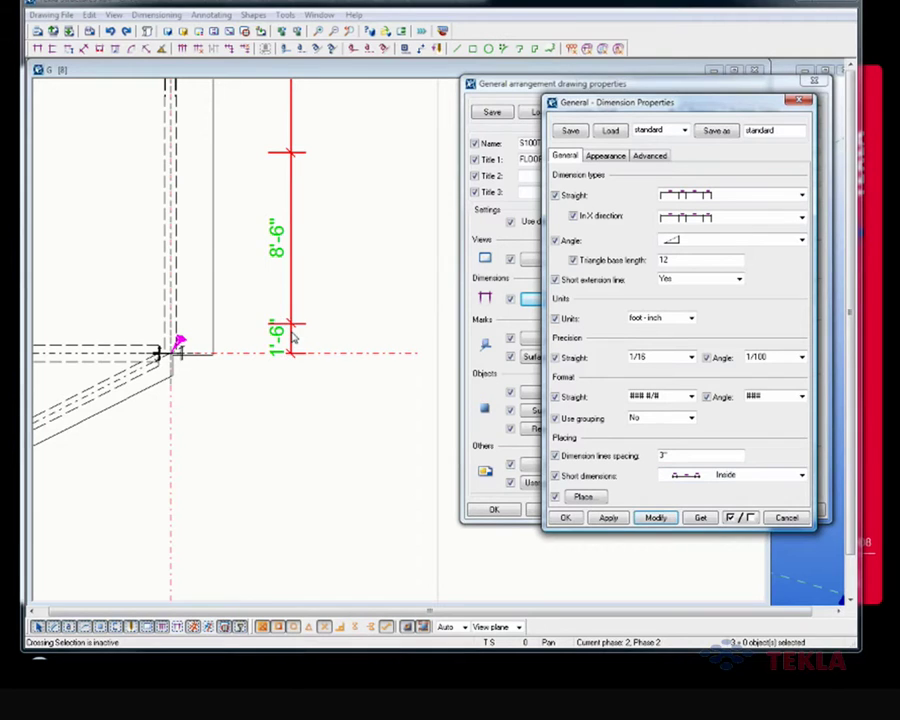
{"action": "scroll", "coordinate": [293, 340], "scroll_direction": "up", "scroll_amount": 3}
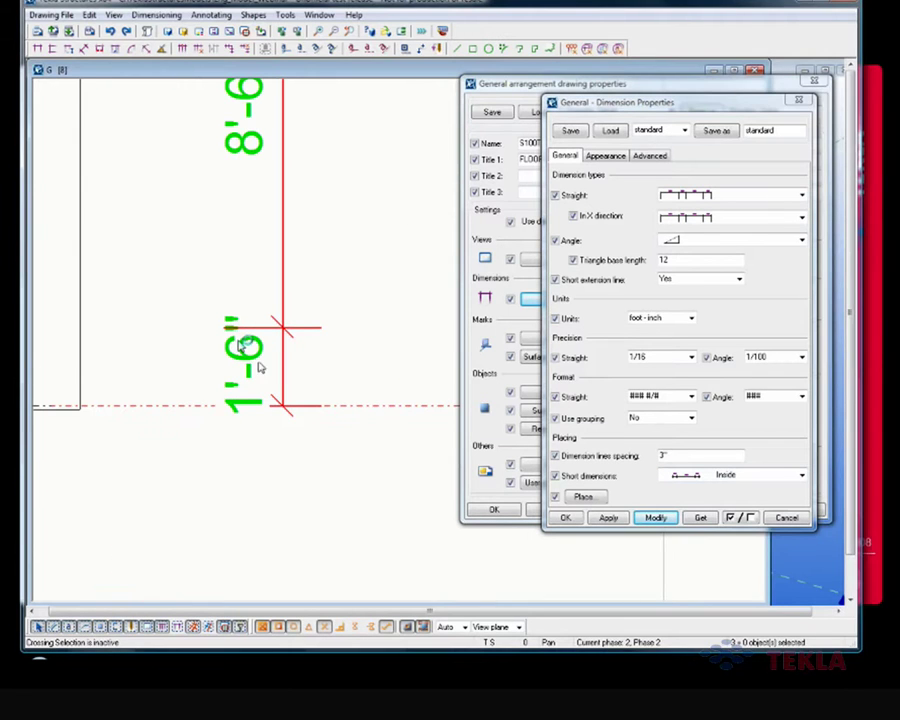
{"action": "scroll", "coordinate": [233, 332], "scroll_direction": "up", "scroll_amount": 1}
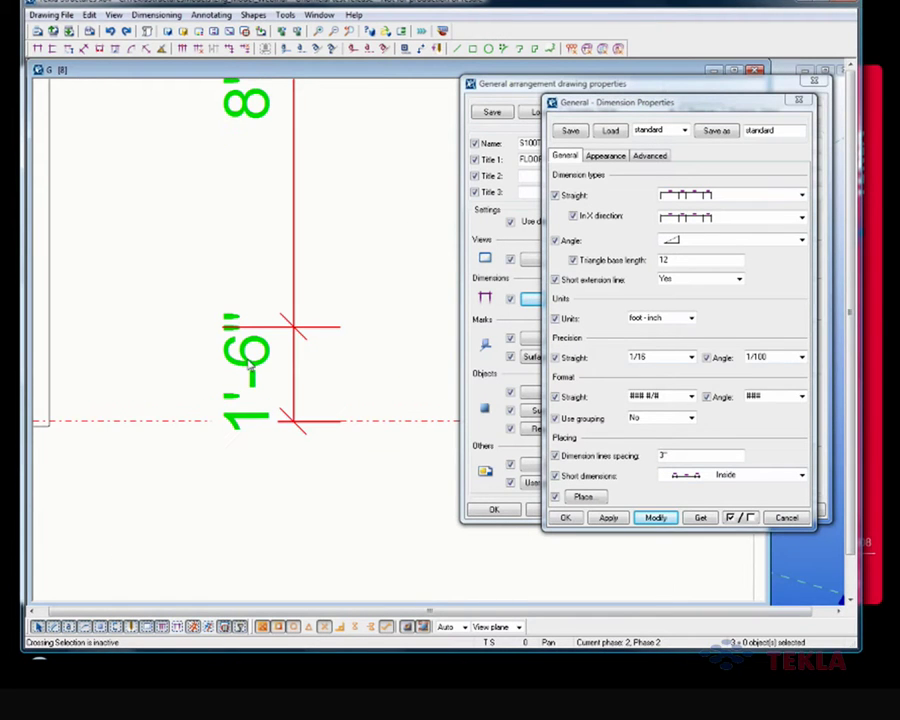
{"action": "scroll", "coordinate": [252, 360], "scroll_direction": "down", "scroll_amount": 2}
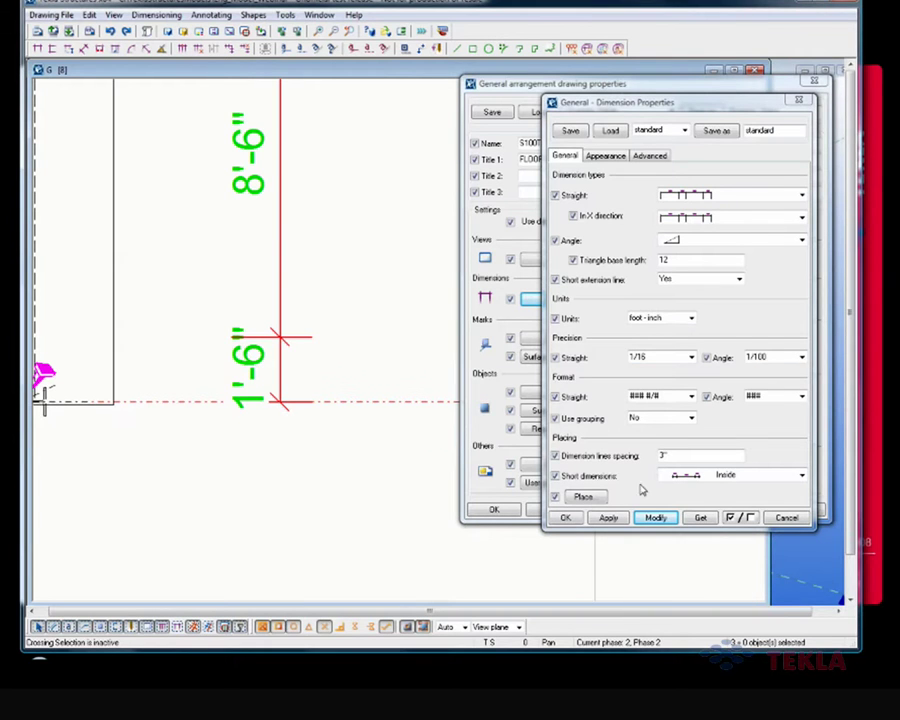
{"action": "left_click", "coordinate": [735, 476]}
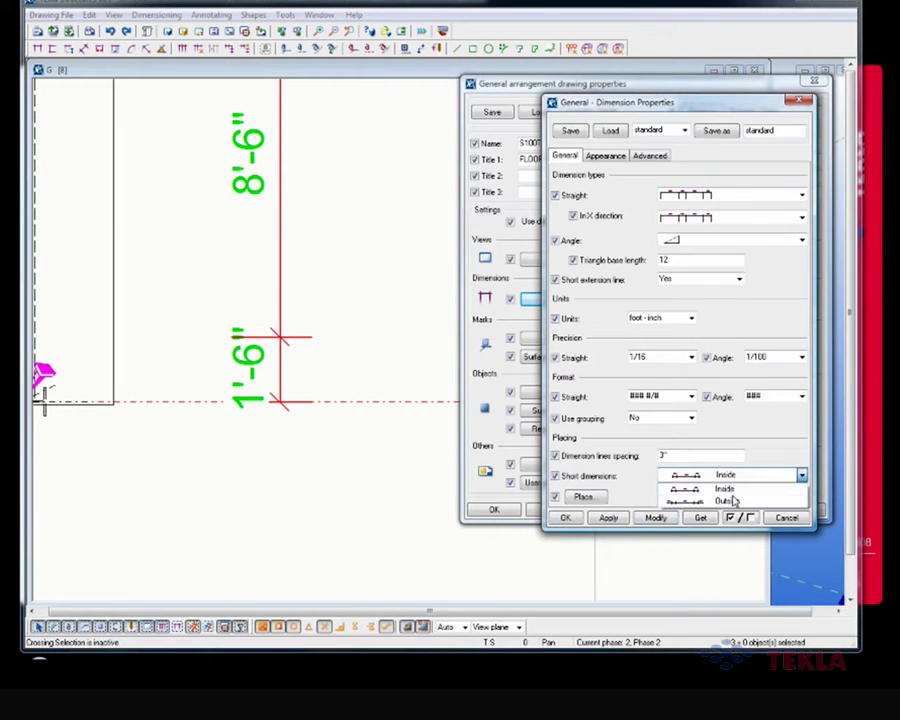
{"action": "left_click", "coordinate": [733, 501]}
{"action": "left_click", "coordinate": [655, 517]}
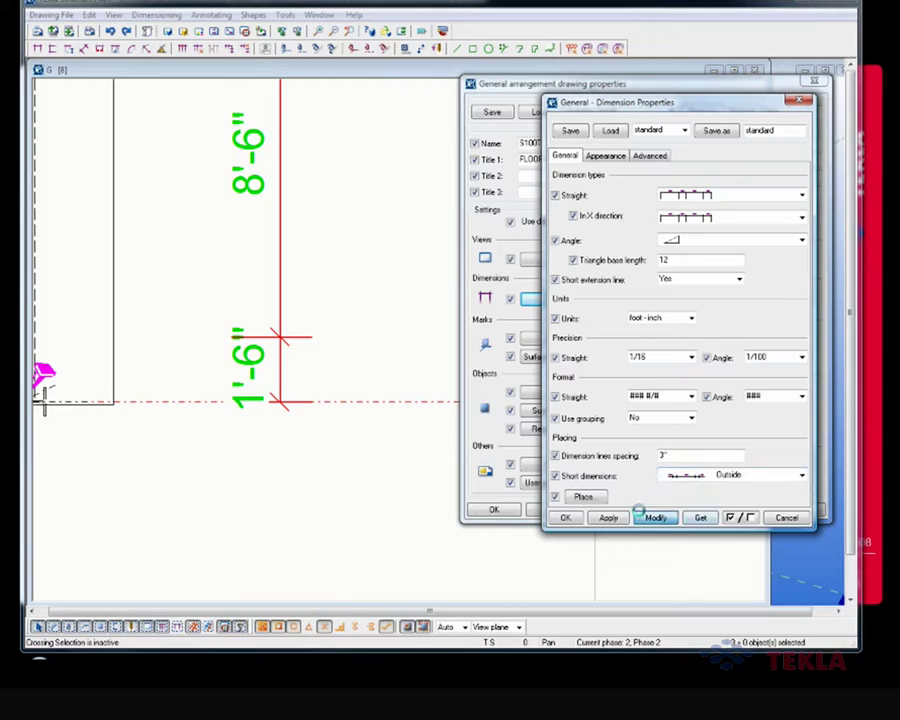
{"action": "scroll", "coordinate": [266, 404], "scroll_direction": "down", "scroll_amount": 2}
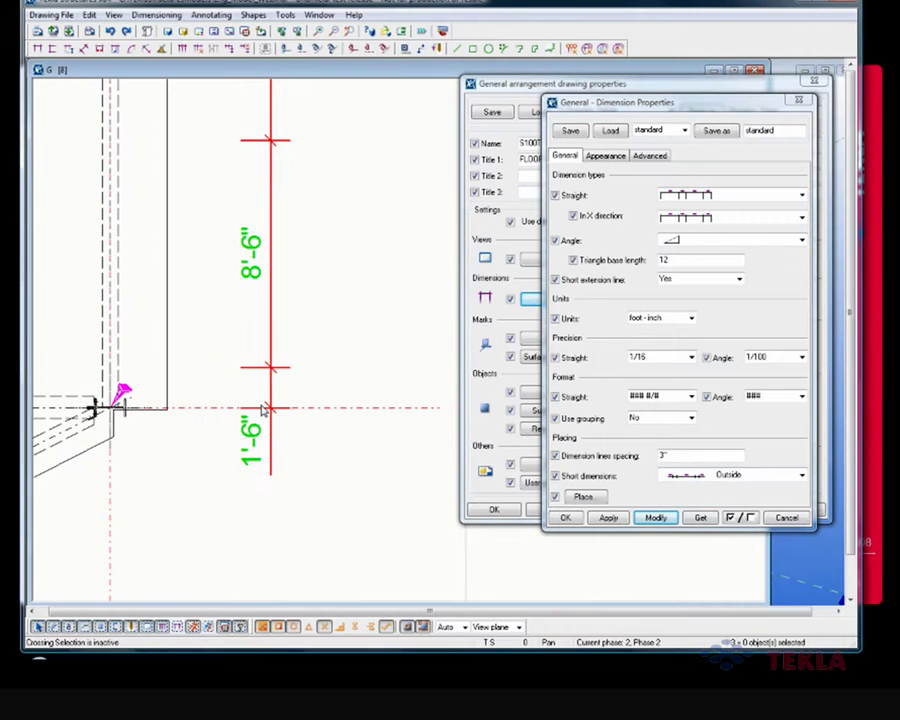
{"action": "scroll", "coordinate": [266, 408], "scroll_direction": "down", "scroll_amount": 2}
{"action": "scroll", "coordinate": [376, 374], "scroll_direction": "down", "scroll_amount": 2}
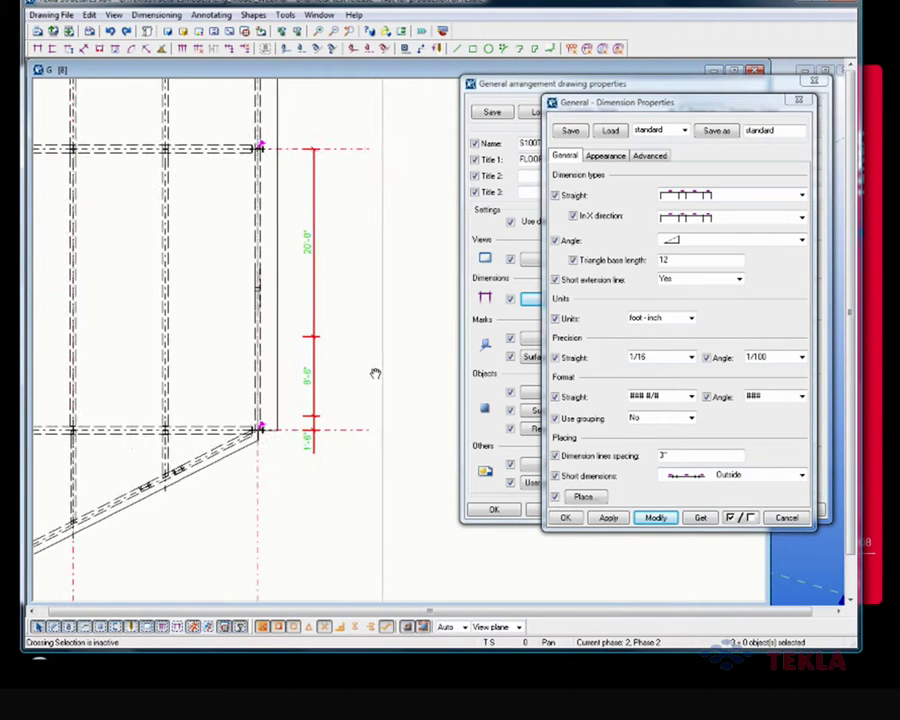
- Set the dimension line colour to green on the Appearance tab and apply it
{"action": "left_click", "coordinate": [612, 158]}
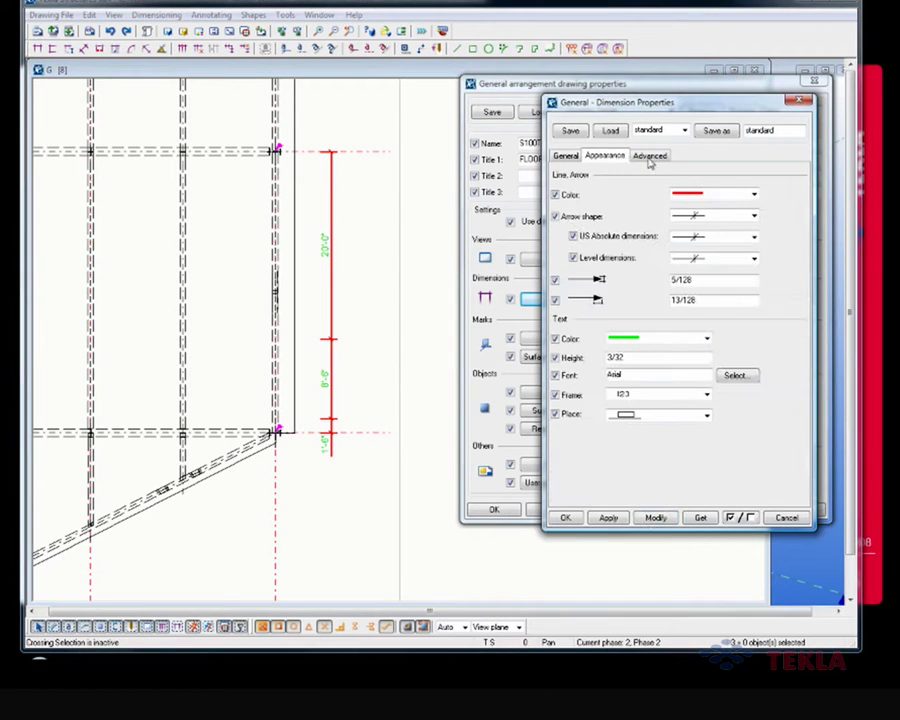
{"action": "left_click", "coordinate": [713, 197]}
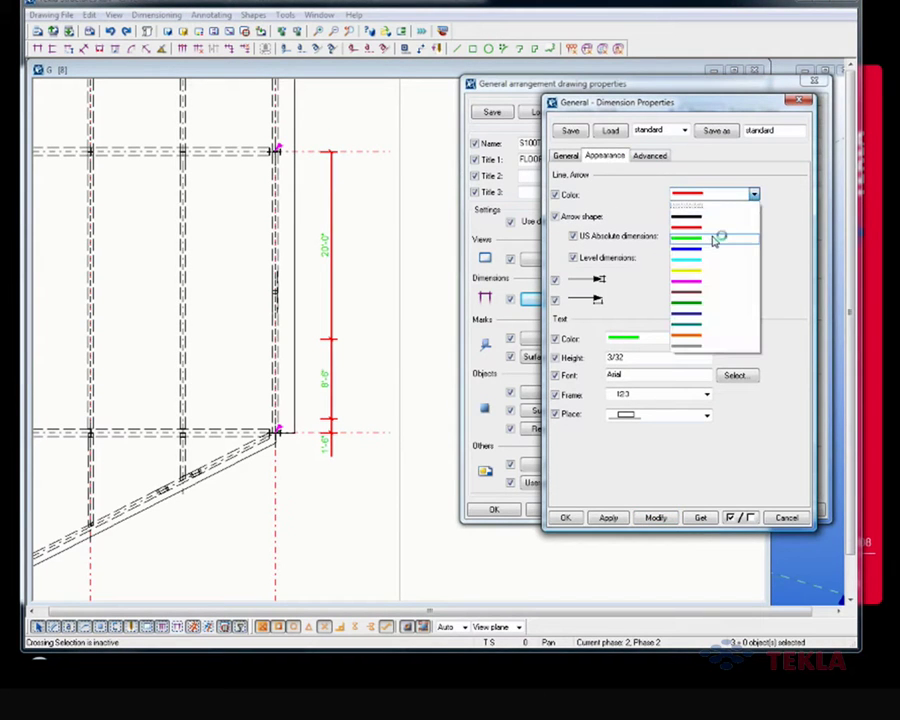
{"action": "left_click", "coordinate": [714, 239]}
{"action": "left_click", "coordinate": [656, 517]}
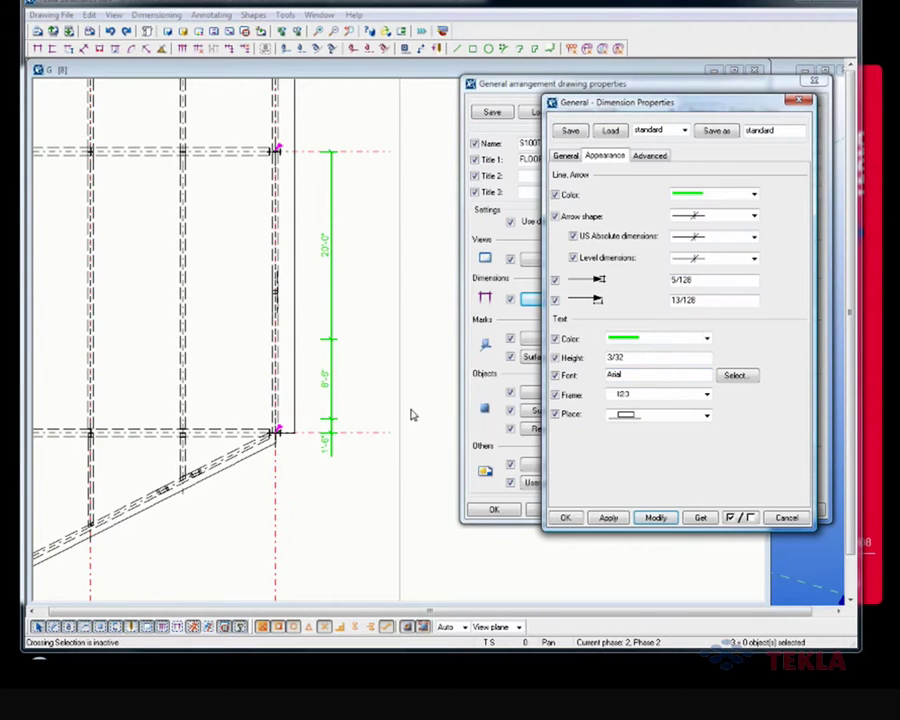
{"action": "scroll", "coordinate": [410, 415], "scroll_direction": "down", "scroll_amount": 3}
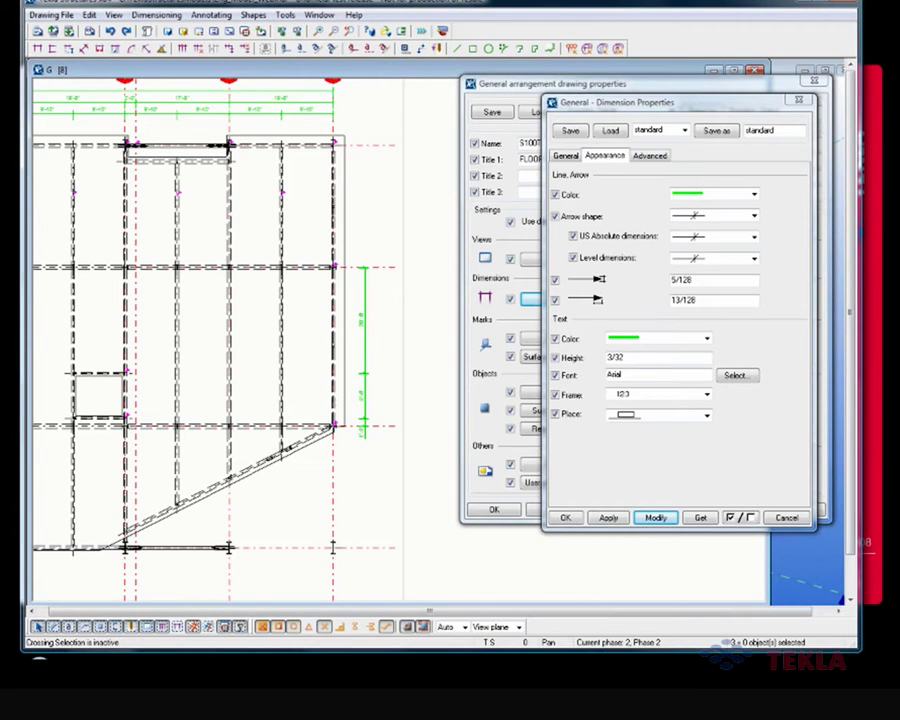
- Restore red dimension lines, apply them, and close the dimension properties
{"action": "left_click", "coordinate": [714, 198]}
{"action": "left_click", "coordinate": [709, 230]}
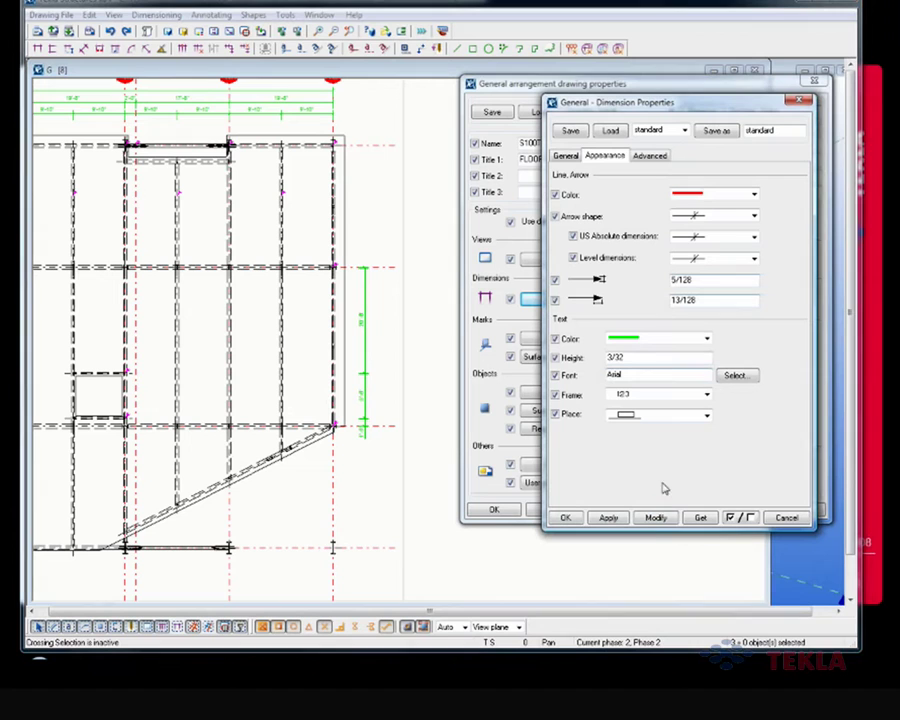
{"action": "left_click", "coordinate": [656, 518]}
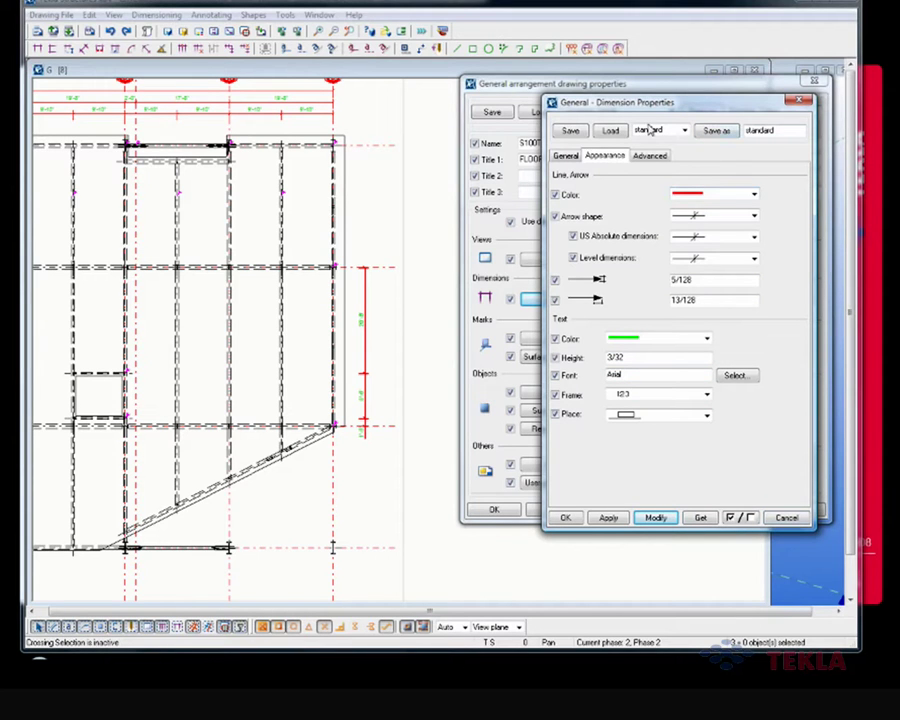
{"action": "left_click", "coordinate": [787, 517]}
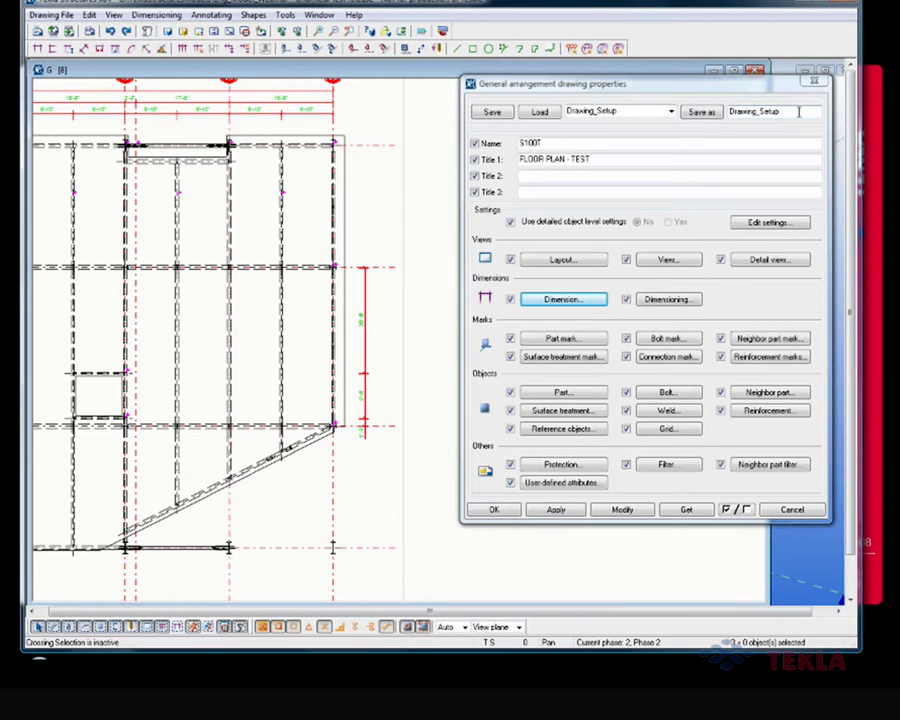
- Keep grid line dimensions on and move horizontal grid dimensions to the Right
{"action": "left_click", "coordinate": [667, 299]}
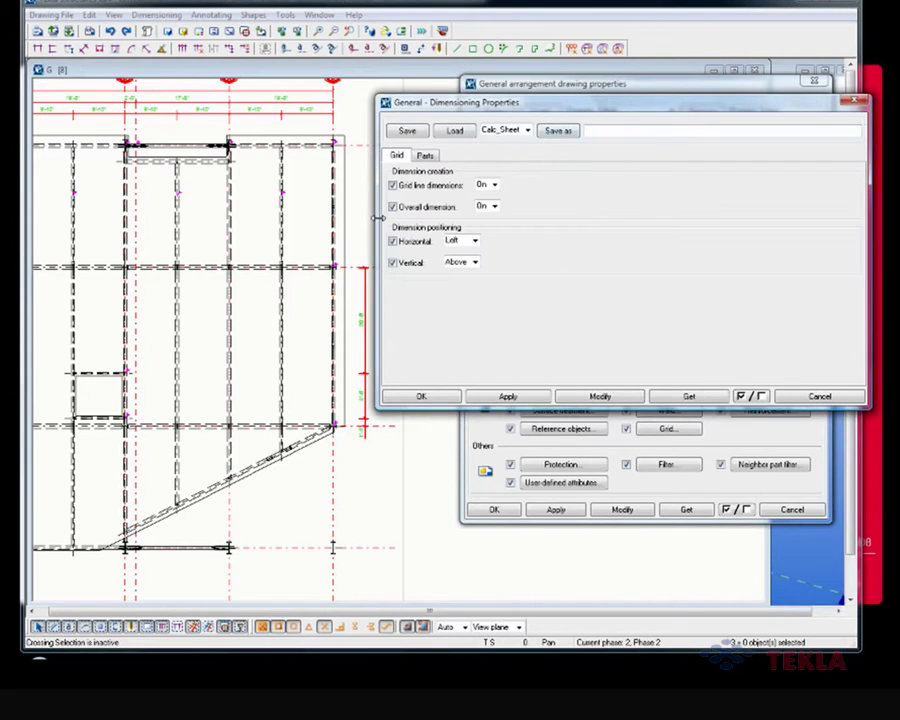
{"action": "left_click_drag", "start_coordinate": [378, 217], "coordinate": [485, 217]}
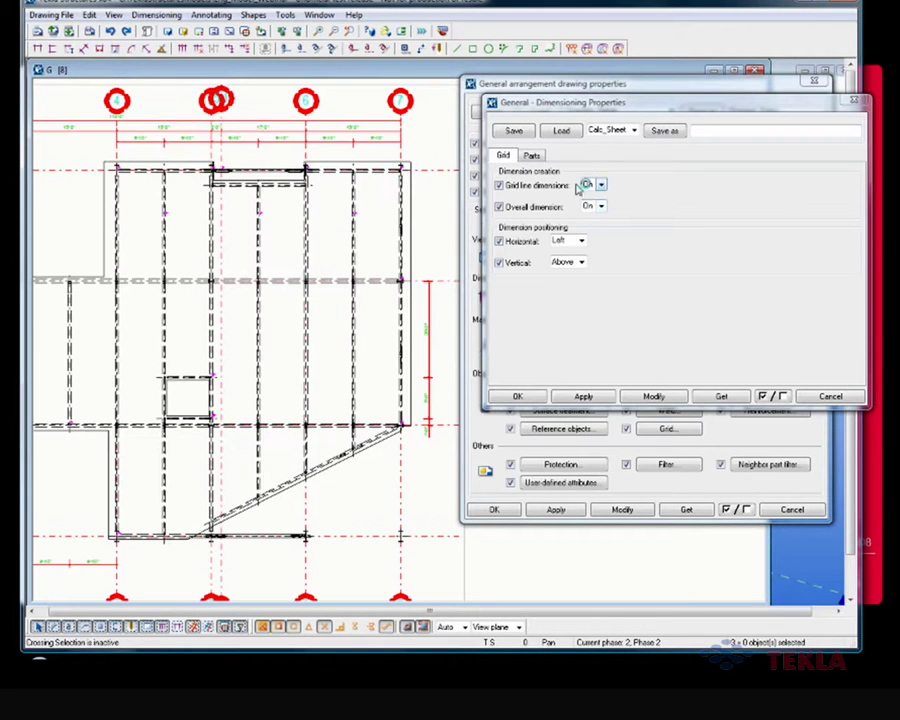
{"action": "scroll", "coordinate": [308, 288], "scroll_direction": "down", "scroll_amount": 3}
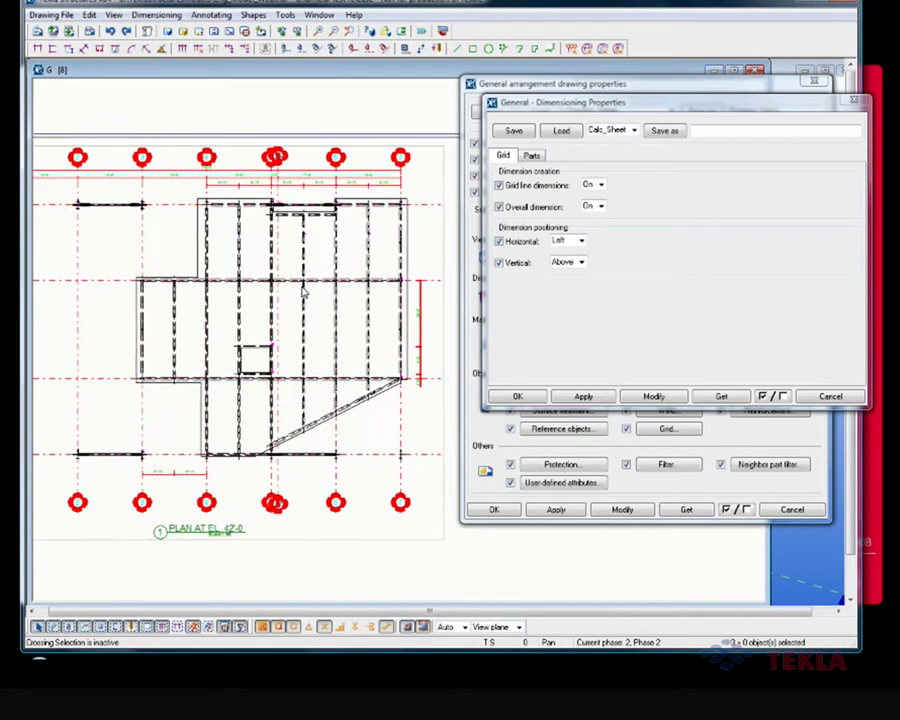
{"action": "left_click", "coordinate": [601, 185]}
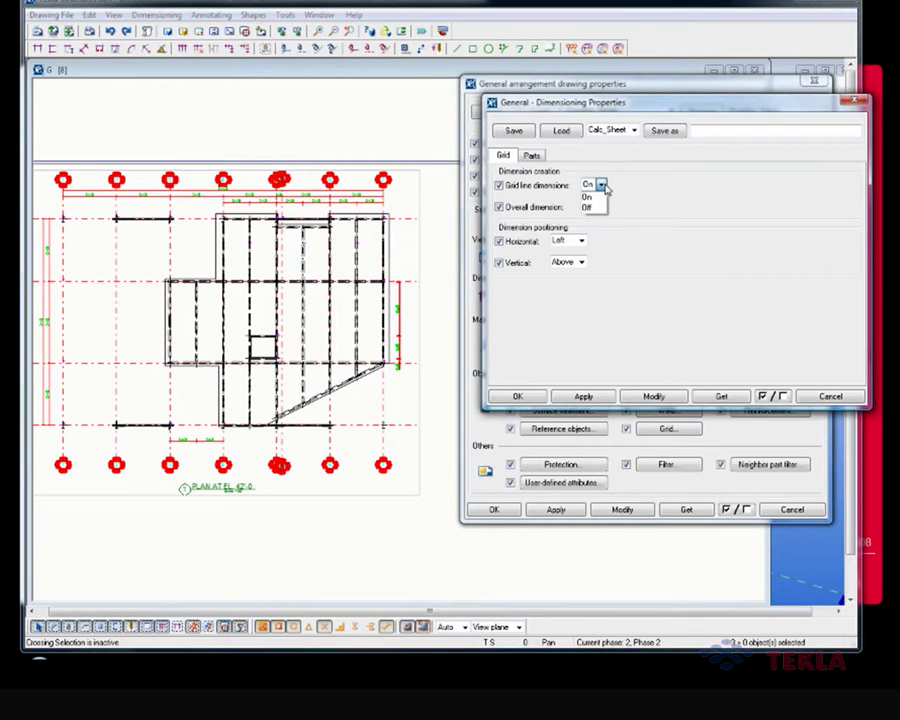
{"action": "left_click", "coordinate": [588, 197]}
{"action": "left_click", "coordinate": [581, 241]}
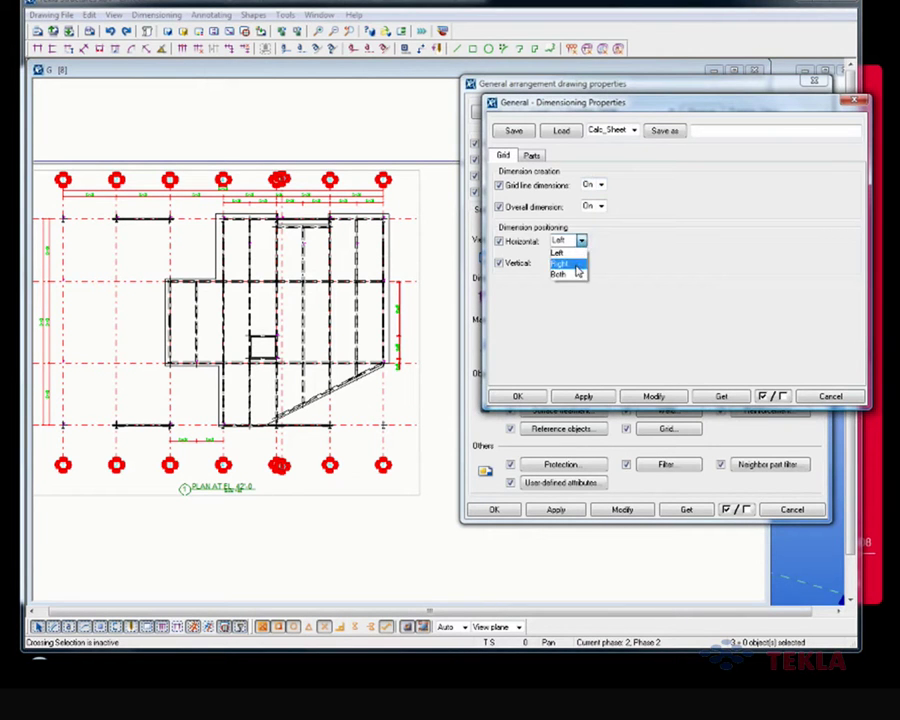
{"action": "left_click", "coordinate": [558, 263]}
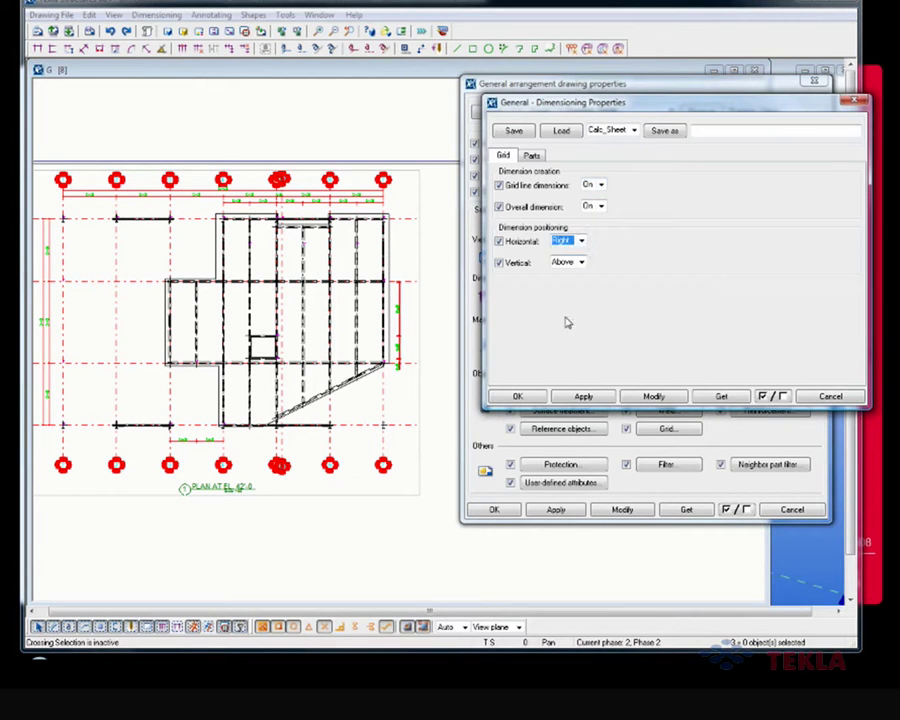
{"action": "left_click", "coordinate": [655, 397]}
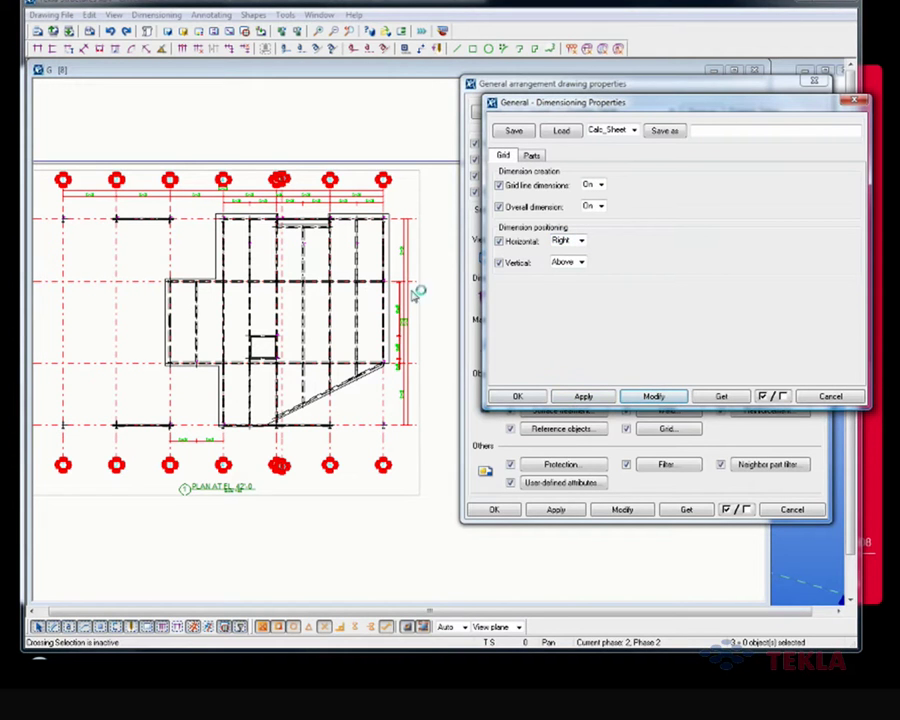
- Try vertical grid dimensions on both sides, then restore Above vertical and Left horizontal
{"action": "left_click", "coordinate": [581, 262]}
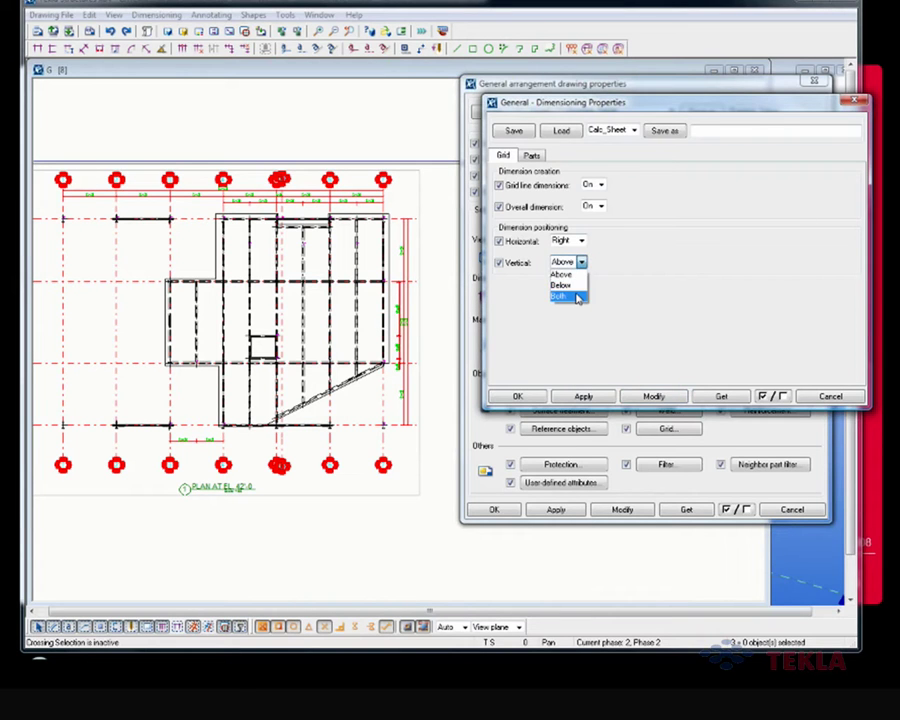
{"action": "left_click", "coordinate": [577, 298]}
{"action": "left_click", "coordinate": [652, 396]}
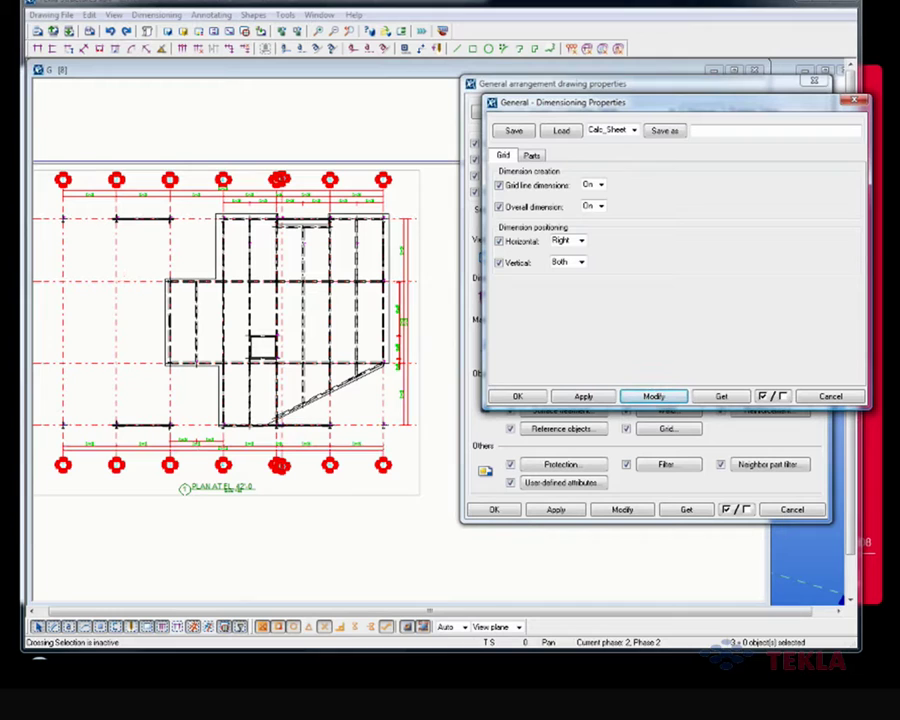
{"action": "left_click", "coordinate": [581, 262]}
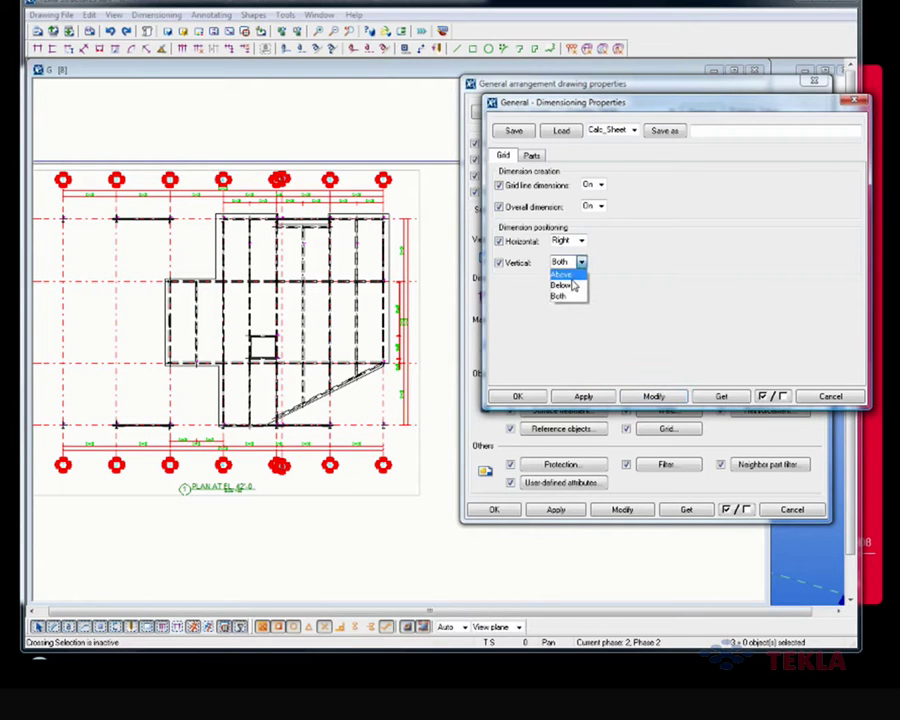
{"action": "left_click", "coordinate": [572, 275]}
{"action": "left_click", "coordinate": [581, 241]}
{"action": "left_click", "coordinate": [566, 250]}
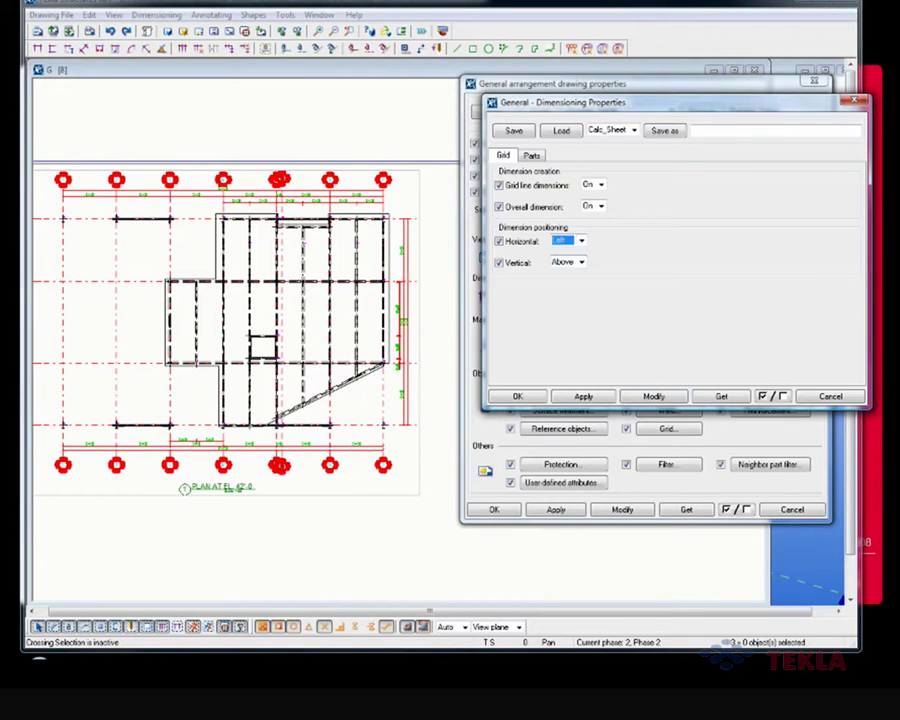
{"action": "left_click", "coordinate": [654, 397]}
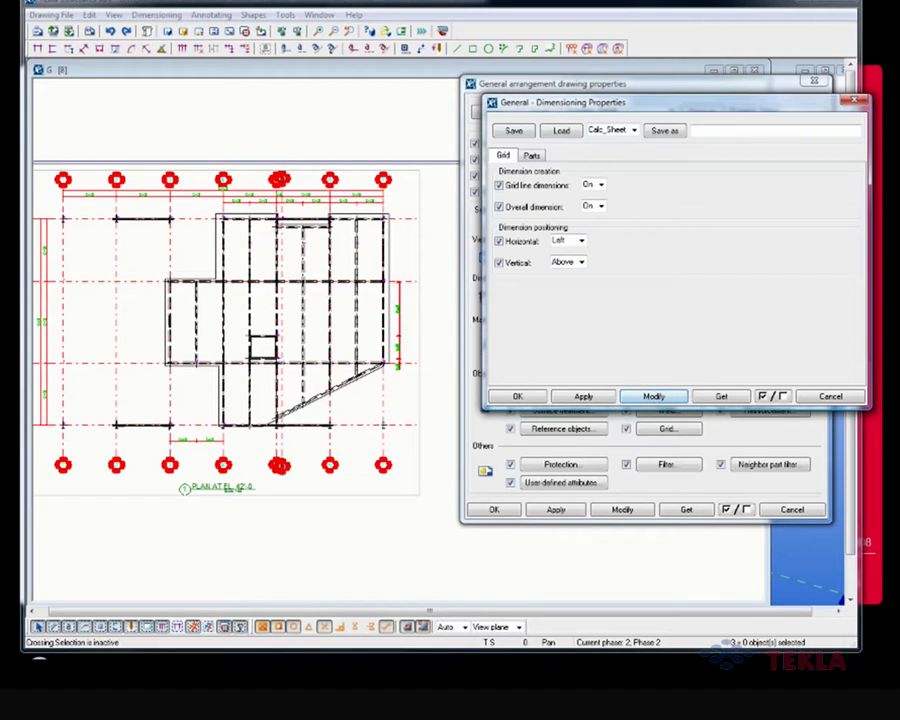
- Show the Parts dimensioning rules, where Analysis_Frame is positioned Either and distributed to both sides
{"action": "left_click", "coordinate": [532, 156]}
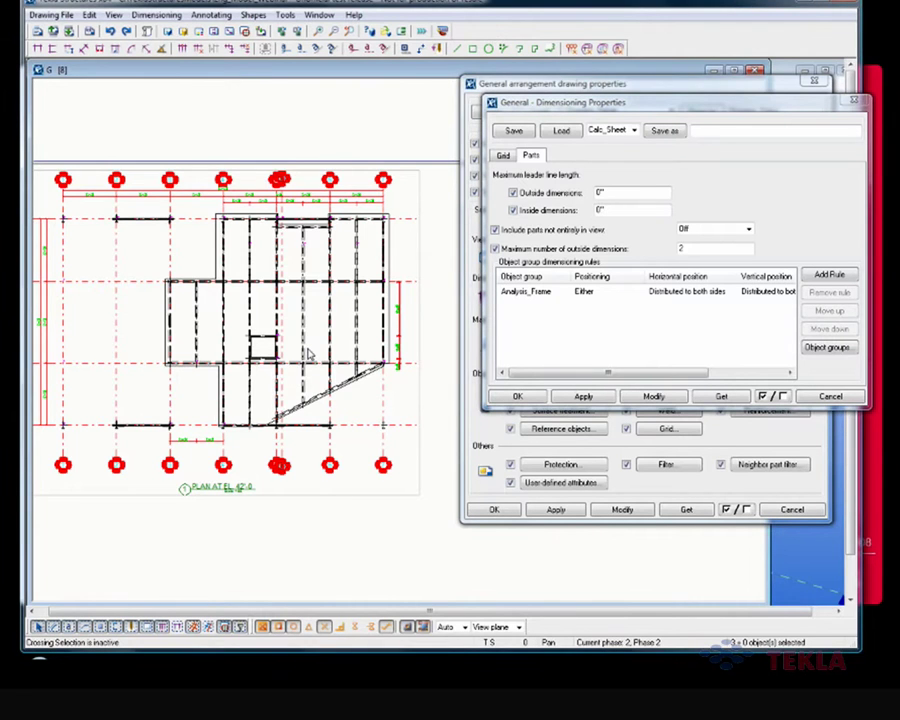
{"action": "scroll", "coordinate": [309, 354], "scroll_direction": "up", "scroll_amount": 2}
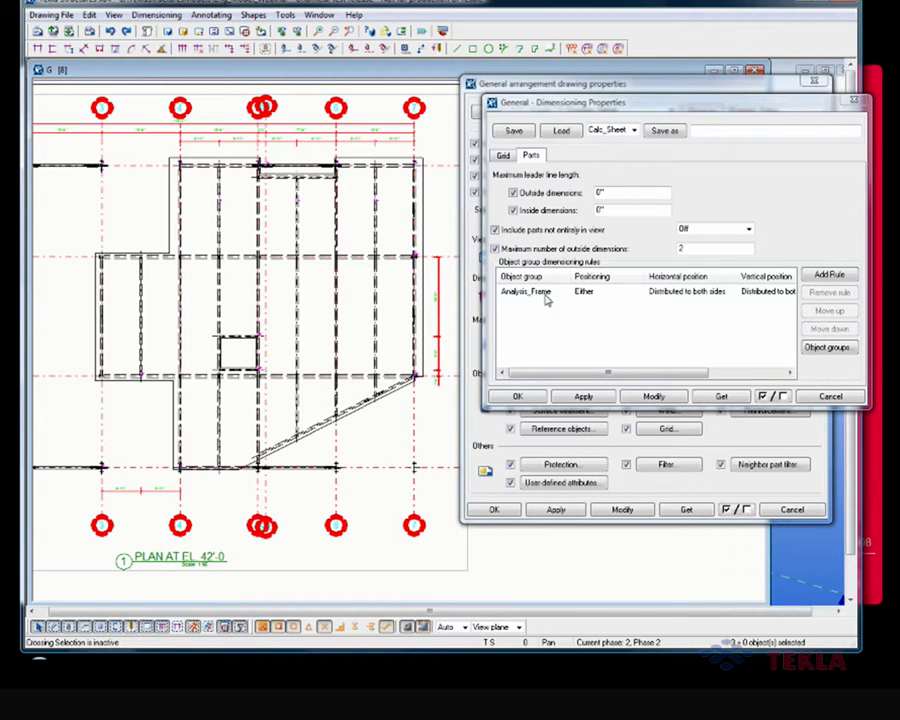
- Change the part dimension rule's object group from Analysis_Frame to Steel_All and apply it with Modify
{"action": "left_click", "coordinate": [526, 293]}
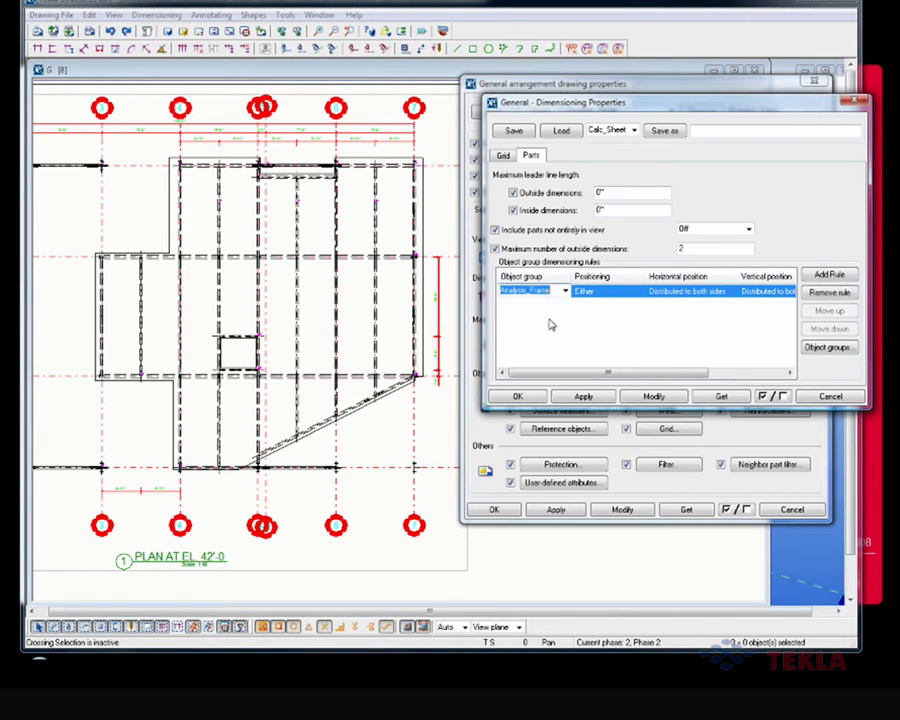
{"action": "left_click", "coordinate": [549, 323]}
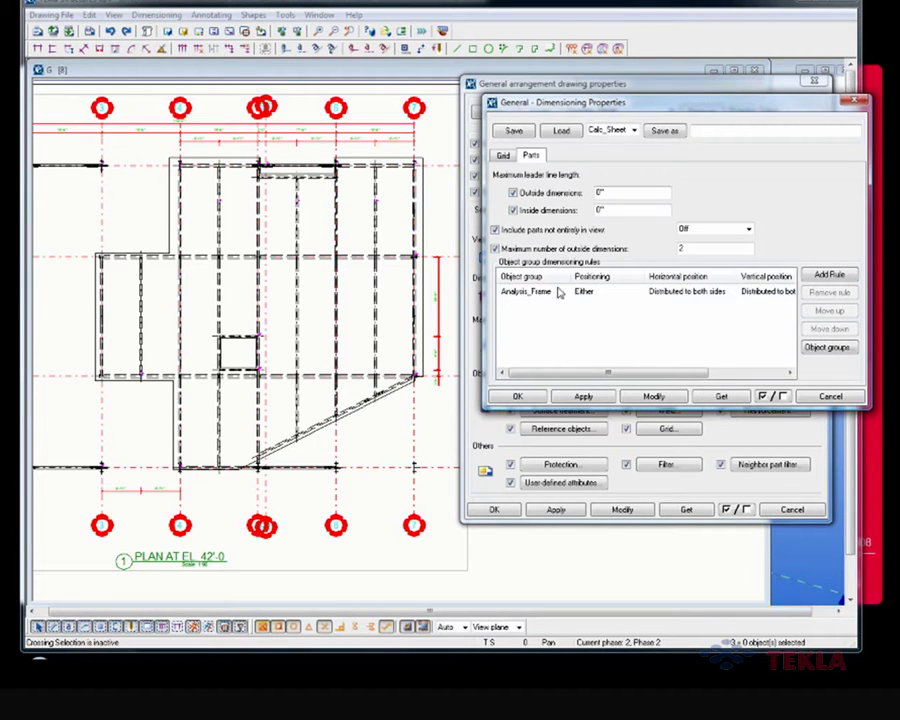
{"action": "left_click", "coordinate": [560, 290]}
{"action": "left_click", "coordinate": [565, 291]}
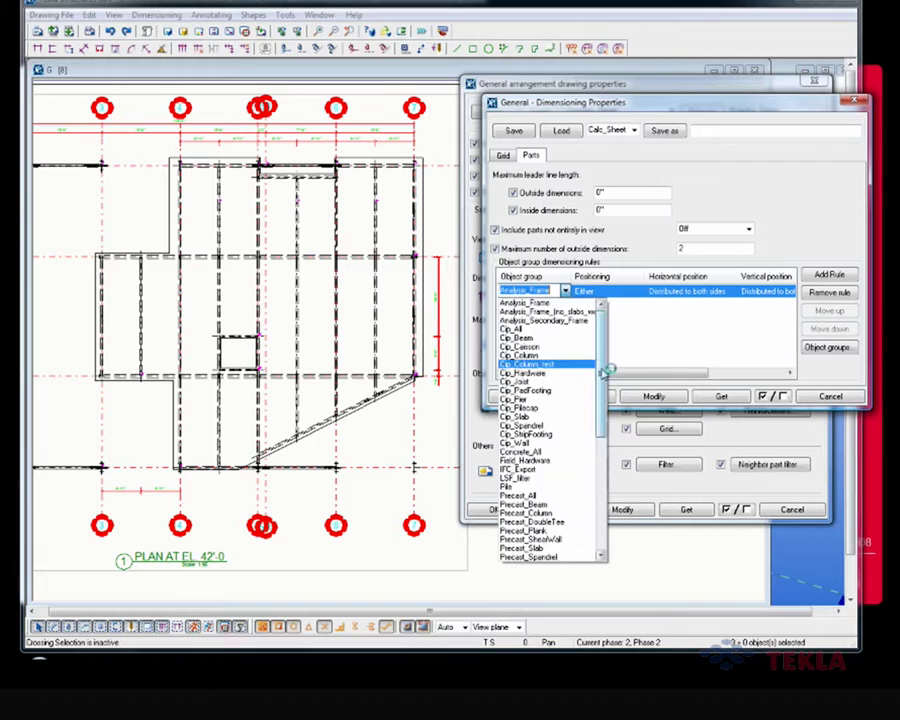
{"action": "left_click_drag", "start_coordinate": [603, 372], "coordinate": [595, 434]}
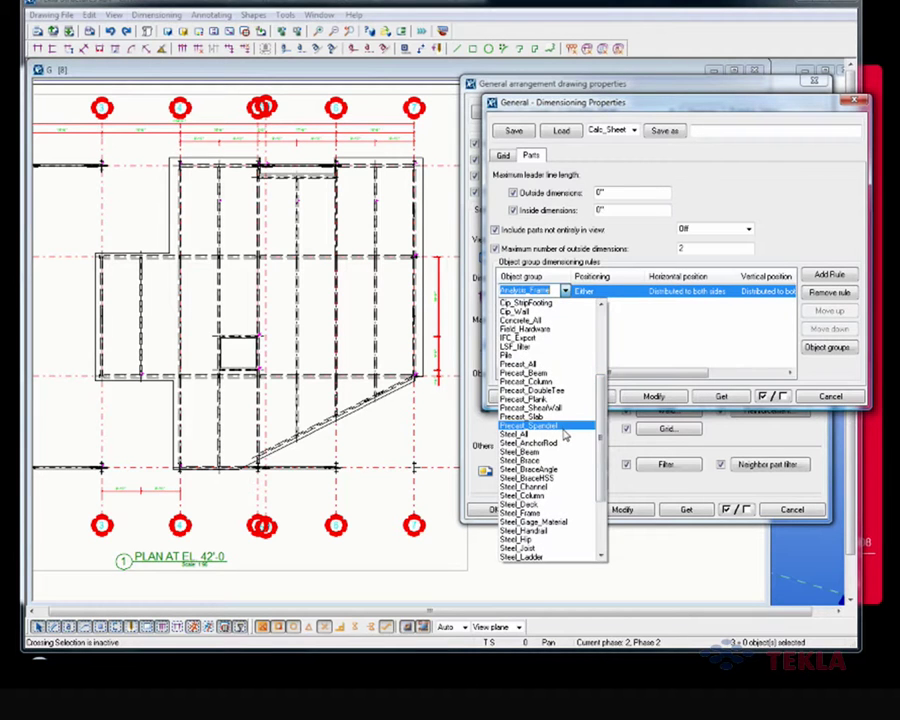
{"action": "left_click", "coordinate": [566, 433]}
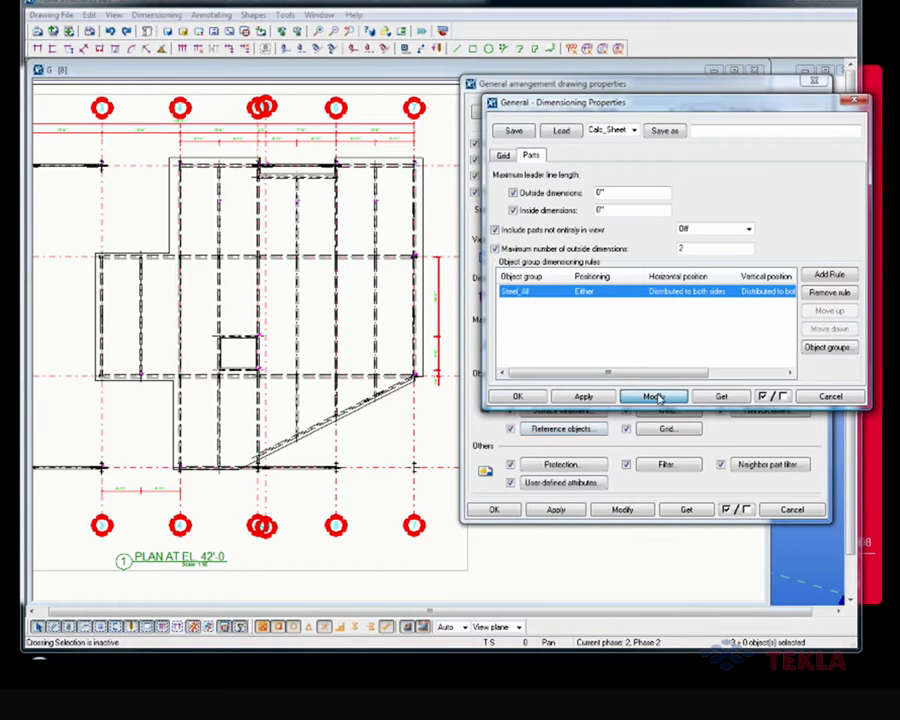
{"action": "left_click", "coordinate": [655, 397]}
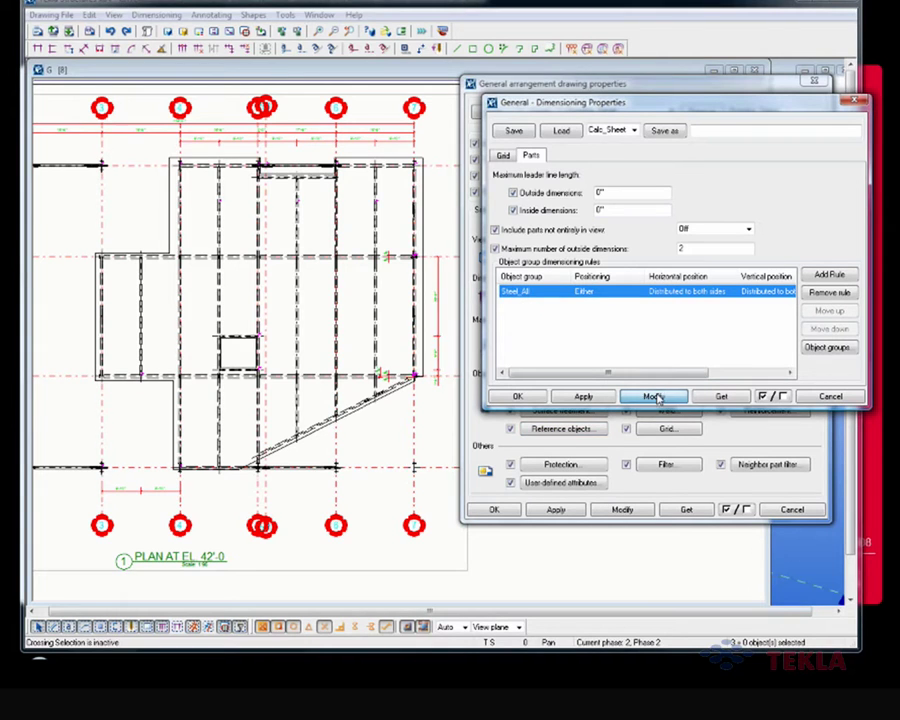
- Zoom in to check the updated part dimensions, such as 3 3/4", and reopen the object group list
{"action": "scroll", "coordinate": [296, 394], "scroll_direction": "up", "scroll_amount": 8}
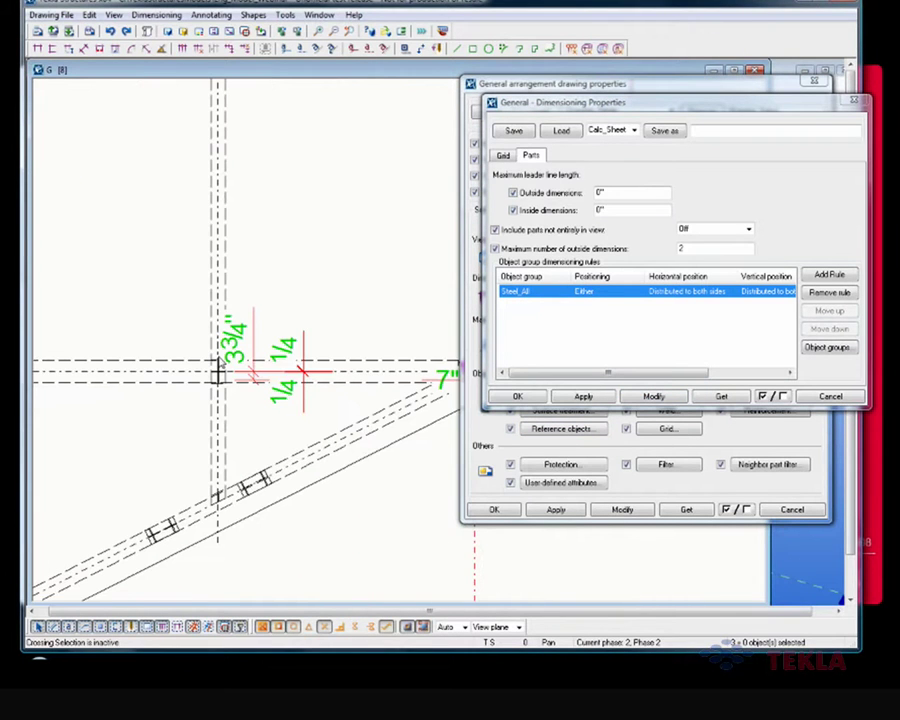
{"action": "scroll", "coordinate": [238, 409], "scroll_direction": "up", "scroll_amount": 1}
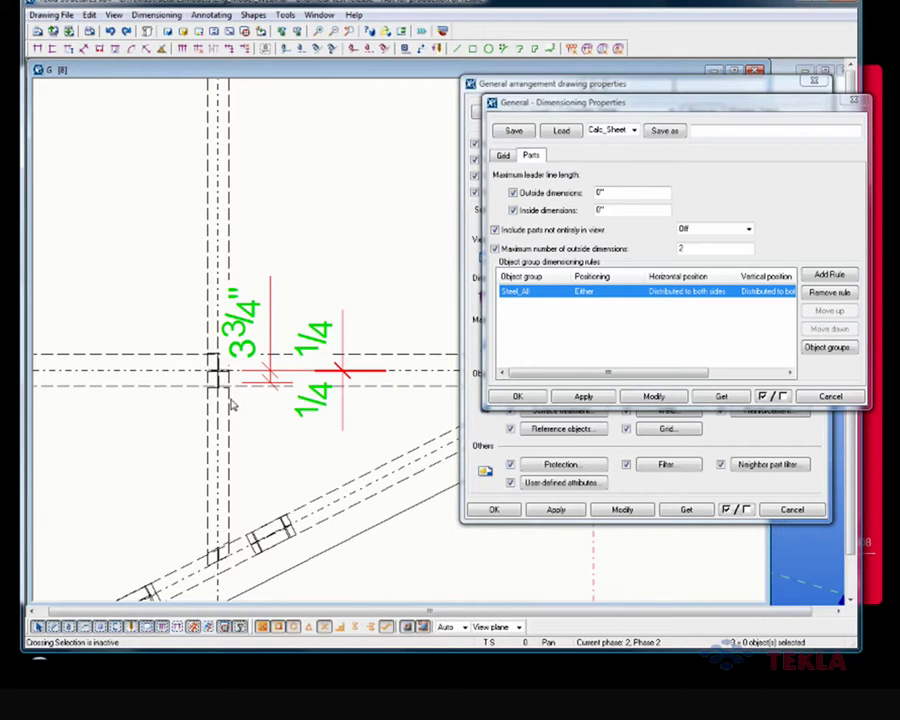
{"action": "scroll", "coordinate": [233, 405], "scroll_direction": "down", "scroll_amount": 8}
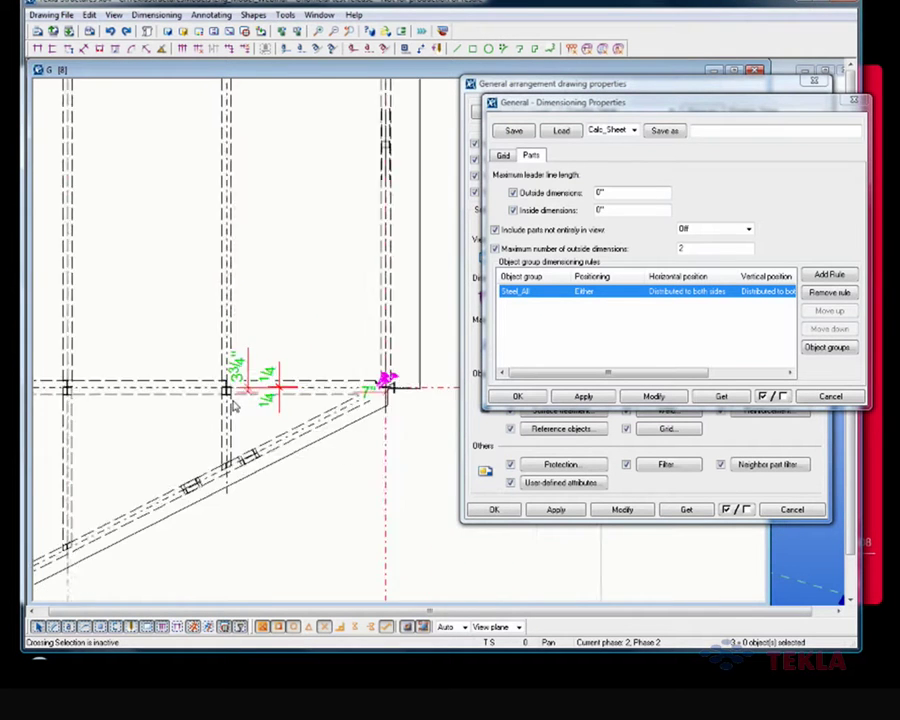
{"action": "scroll", "coordinate": [238, 398], "scroll_direction": "down", "scroll_amount": 3}
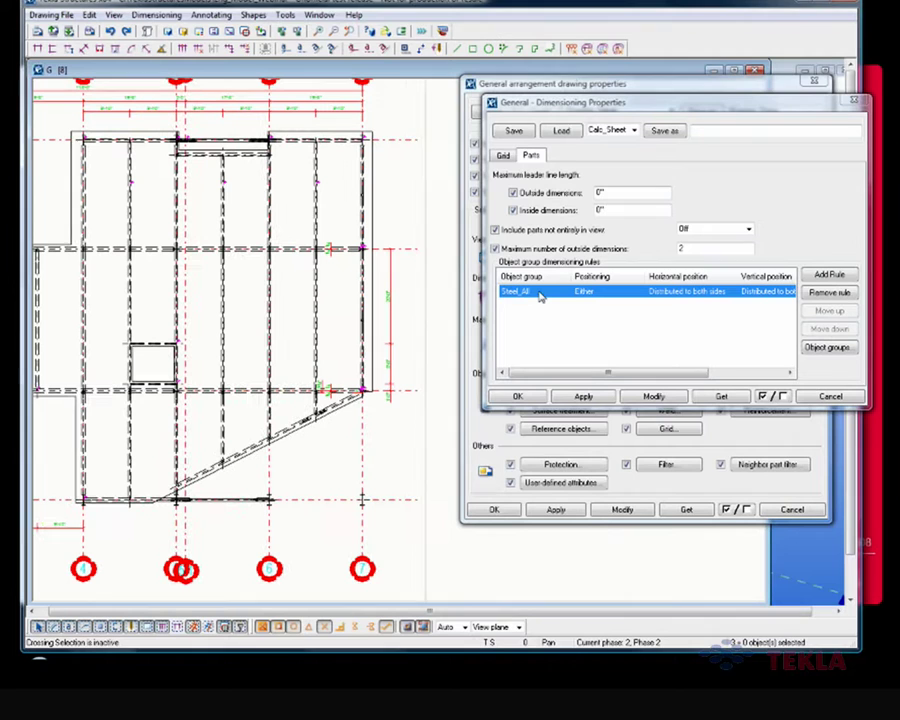
{"action": "left_click", "coordinate": [563, 292]}
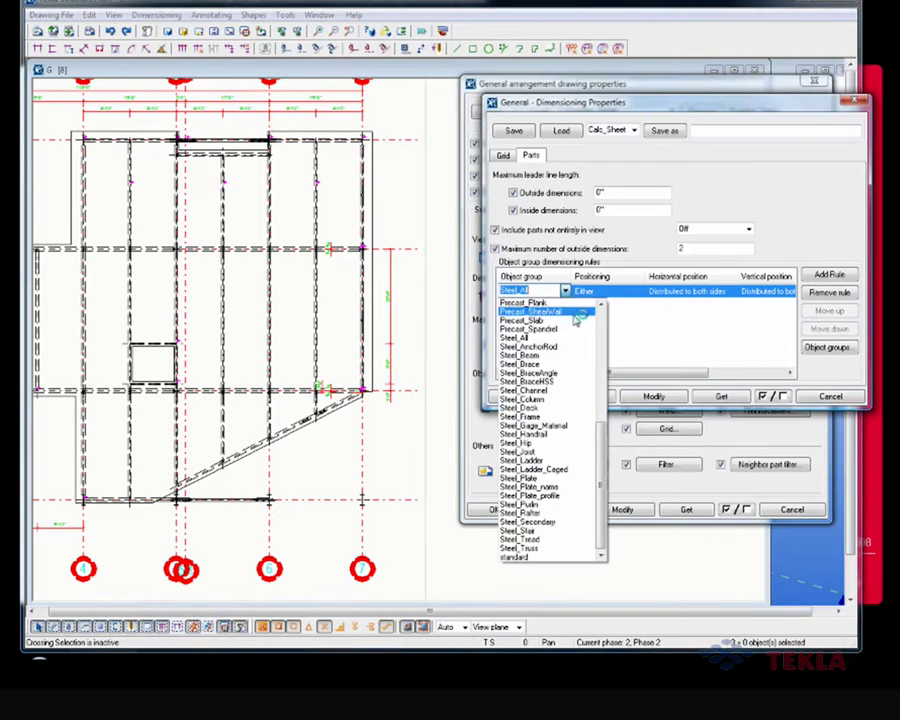
{"action": "scroll", "coordinate": [590, 315], "scroll_direction": "up", "scroll_amount": 9}
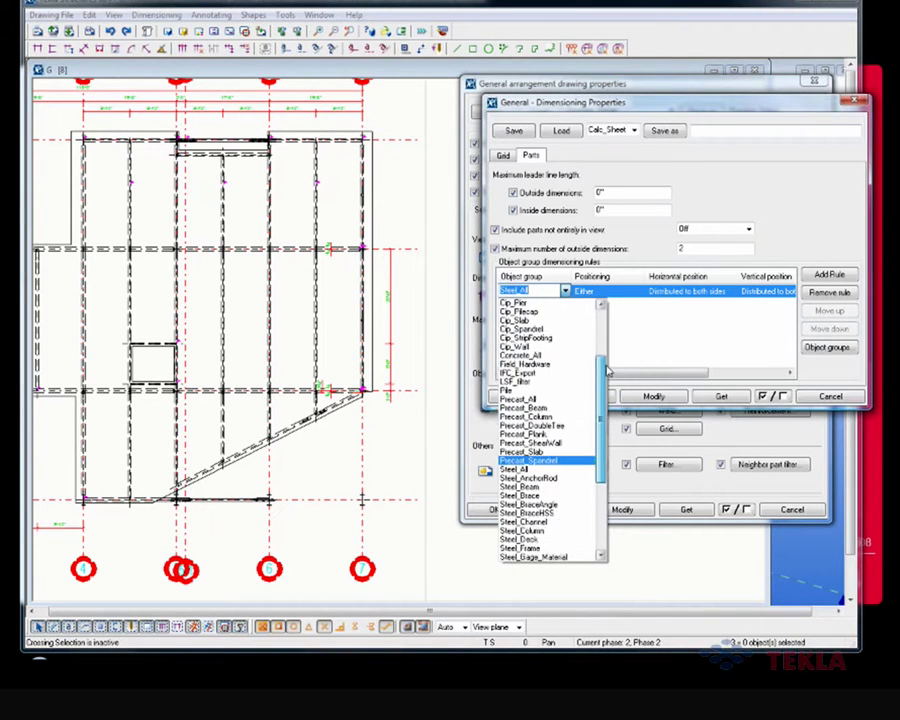
- Set the rule back to Analysis_Frame, reapply it, and keep horizontal position 'Distributed to both sides'
{"action": "left_click", "coordinate": [588, 312]}
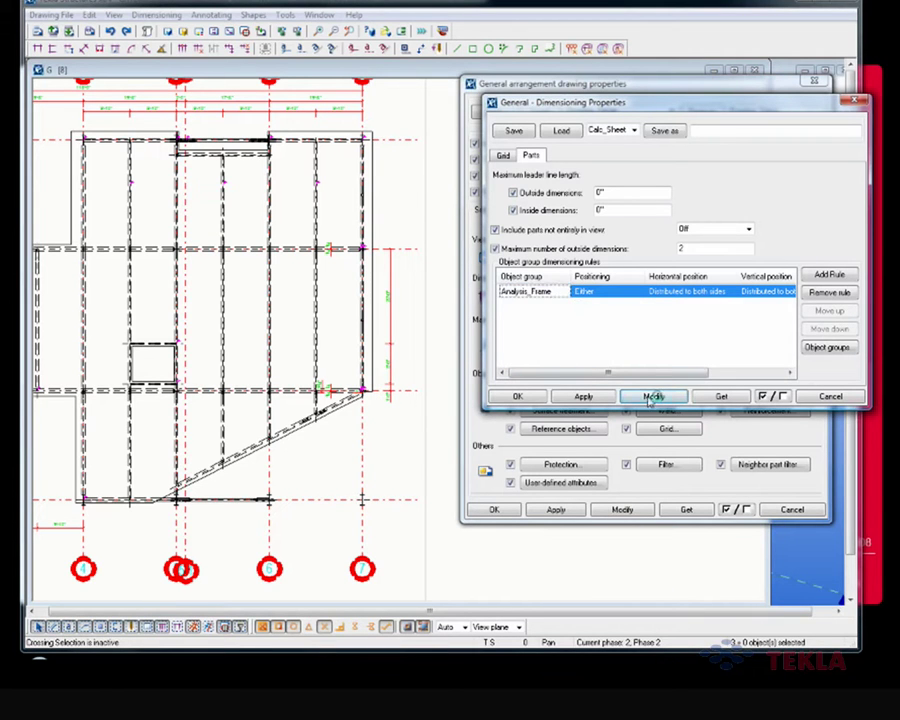
{"action": "left_click", "coordinate": [651, 398]}
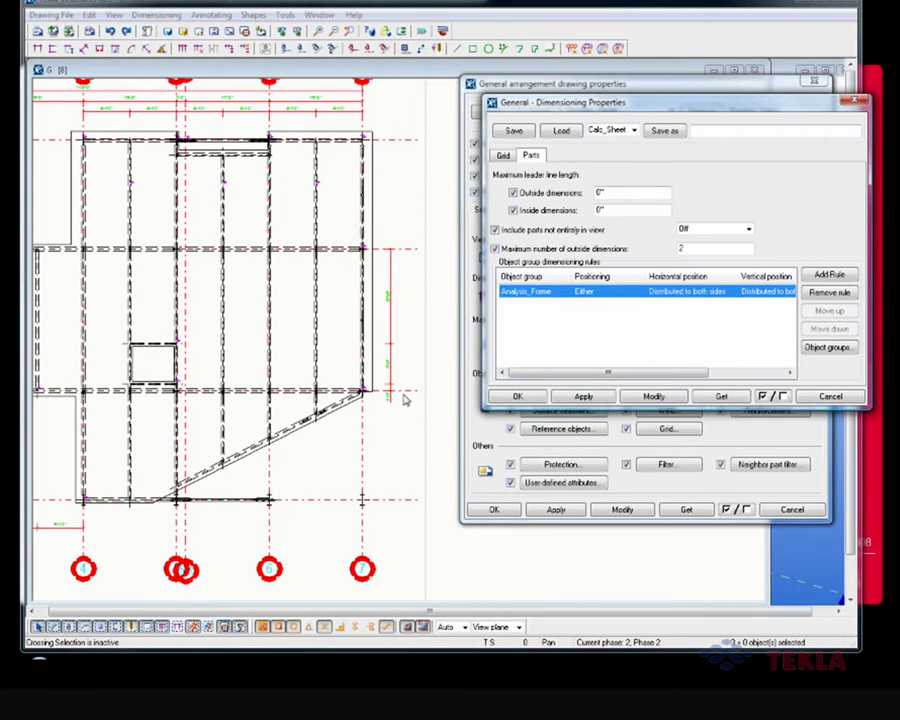
{"action": "left_click", "coordinate": [729, 291]}
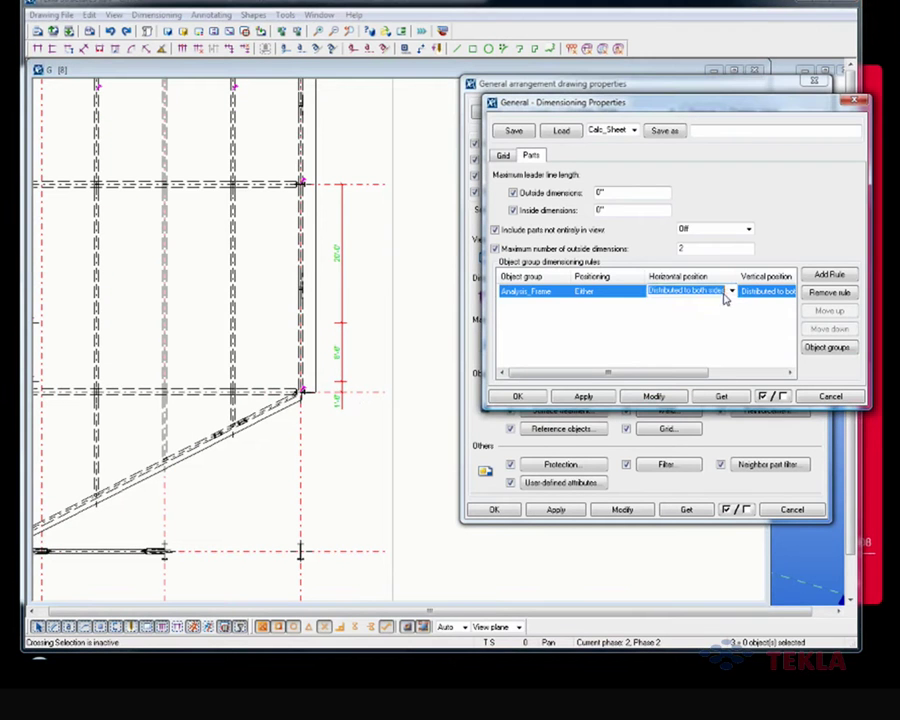
{"action": "left_click", "coordinate": [732, 292]}
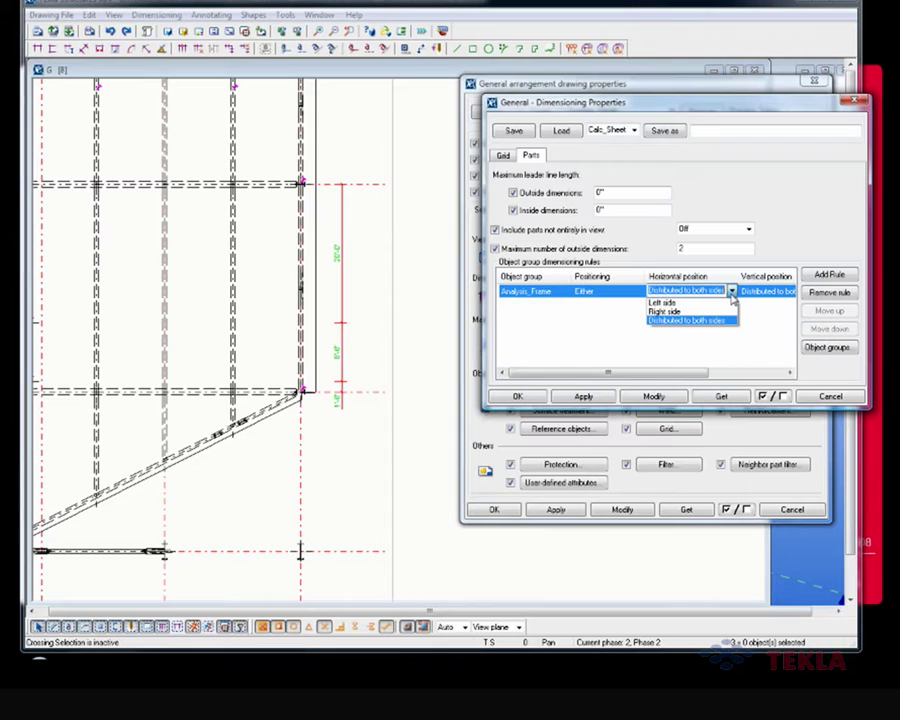
{"action": "left_click", "coordinate": [733, 296]}
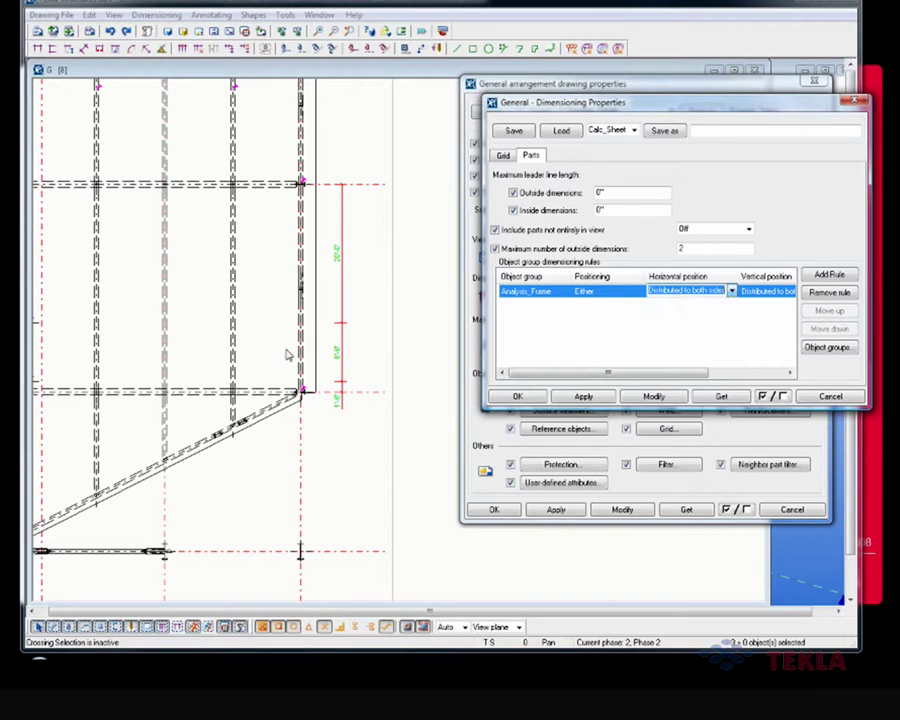
{"action": "scroll", "coordinate": [240, 460], "scroll_direction": "down", "scroll_amount": 5}
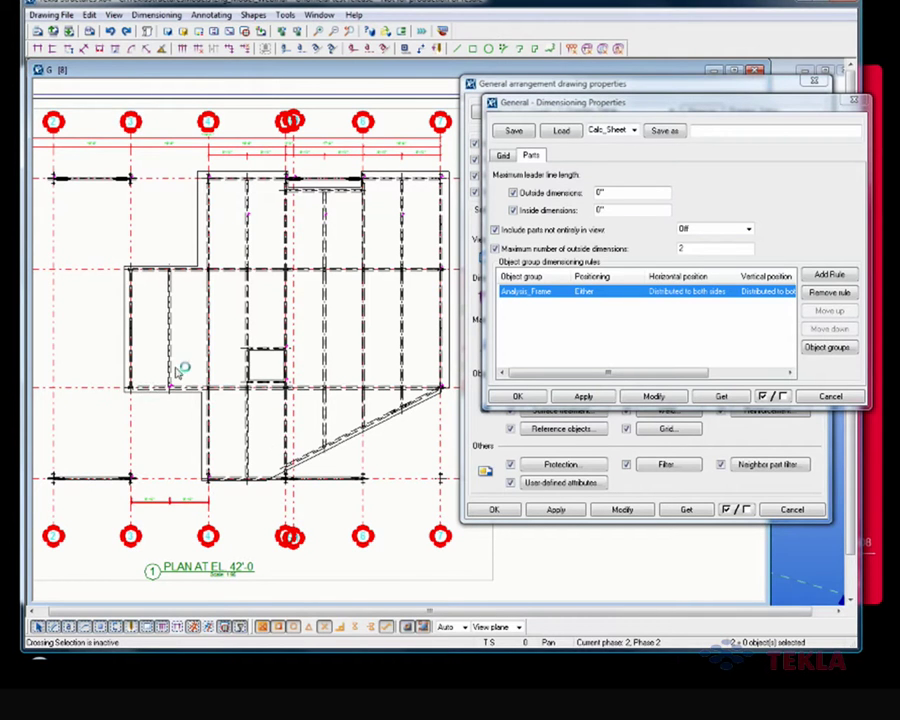
{"action": "left_click", "coordinate": [249, 155], "text": "ctrl"}
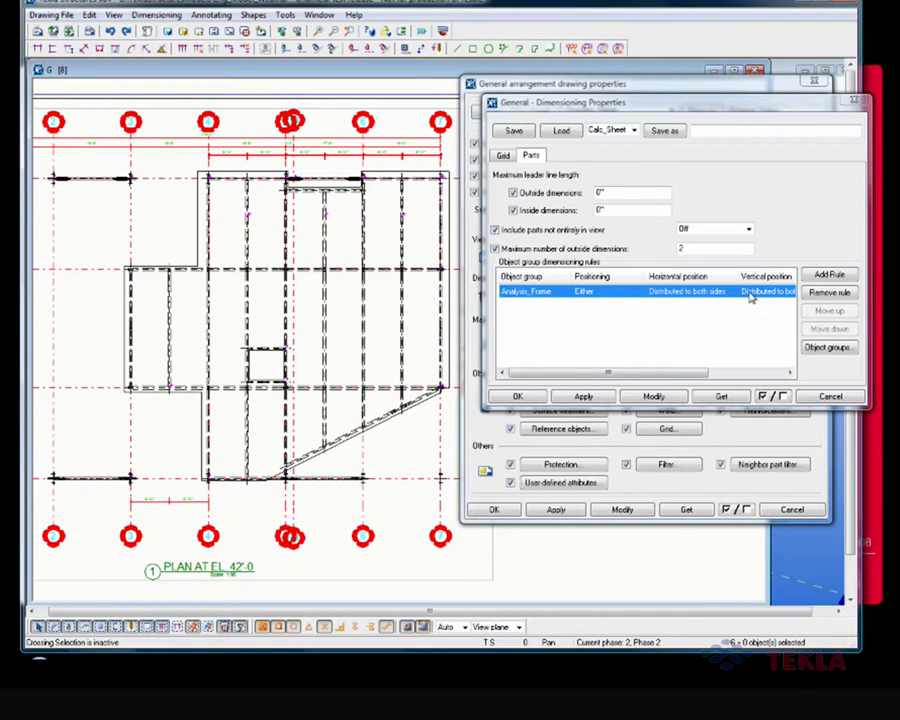
- Set the Analysis_Frame rule to Left side horizontally and Below vertically, and apply it
{"action": "left_click", "coordinate": [715, 294]}
{"action": "left_click", "coordinate": [732, 292]}
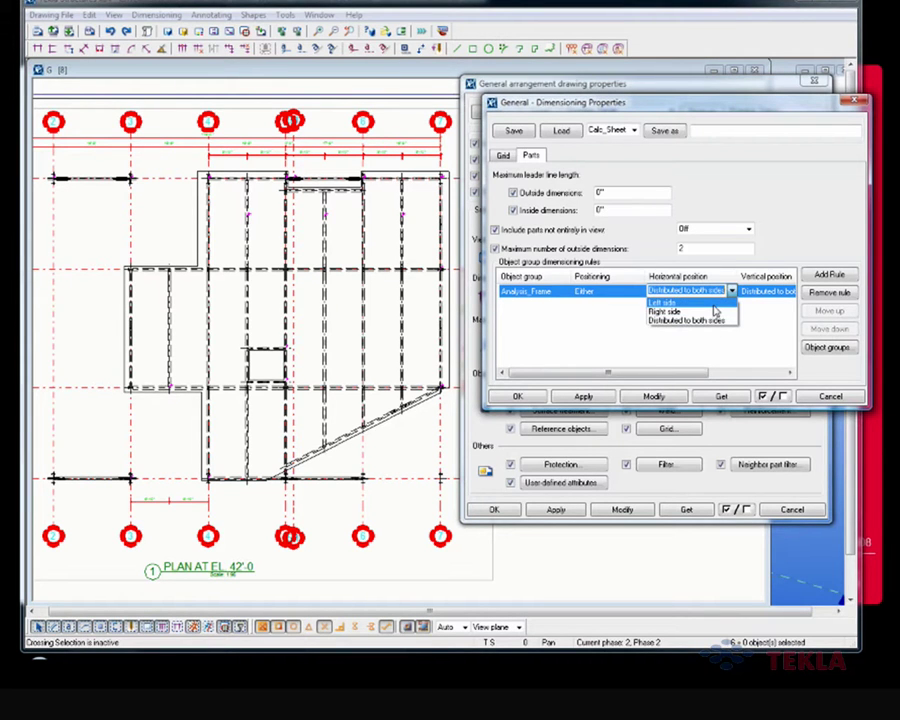
{"action": "left_click", "coordinate": [714, 303]}
{"action": "left_click", "coordinate": [757, 292]}
{"action": "left_click", "coordinate": [789, 291]}
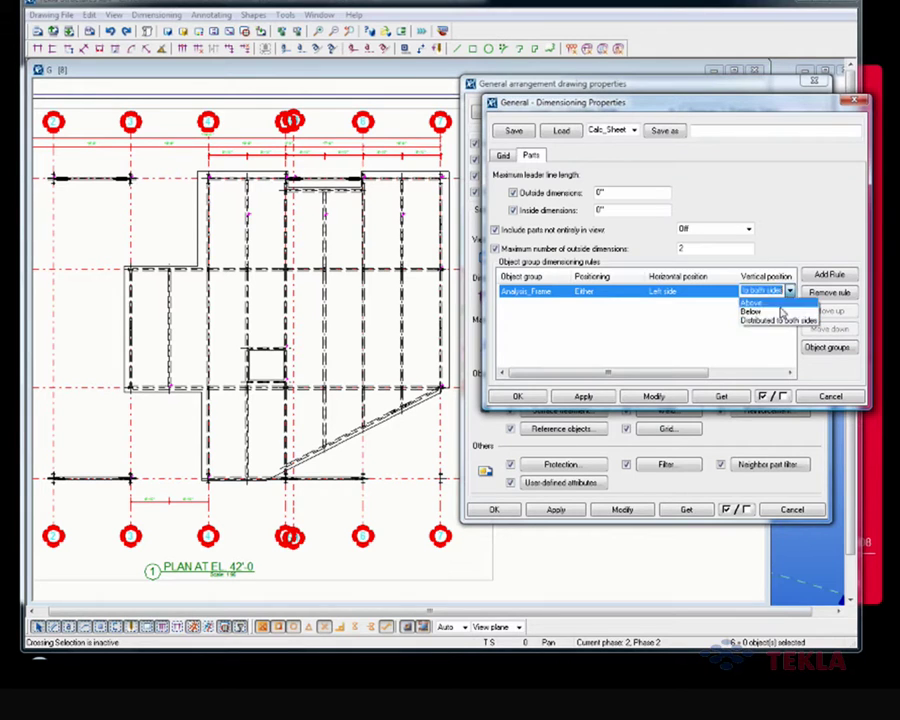
{"action": "left_click", "coordinate": [779, 313]}
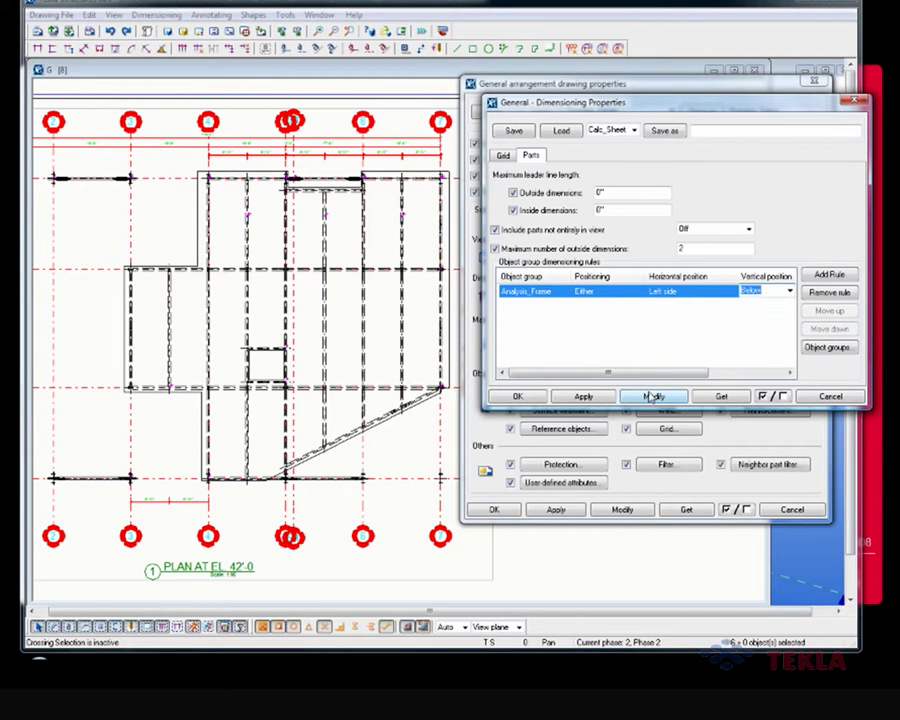
{"action": "left_click", "coordinate": [650, 397]}
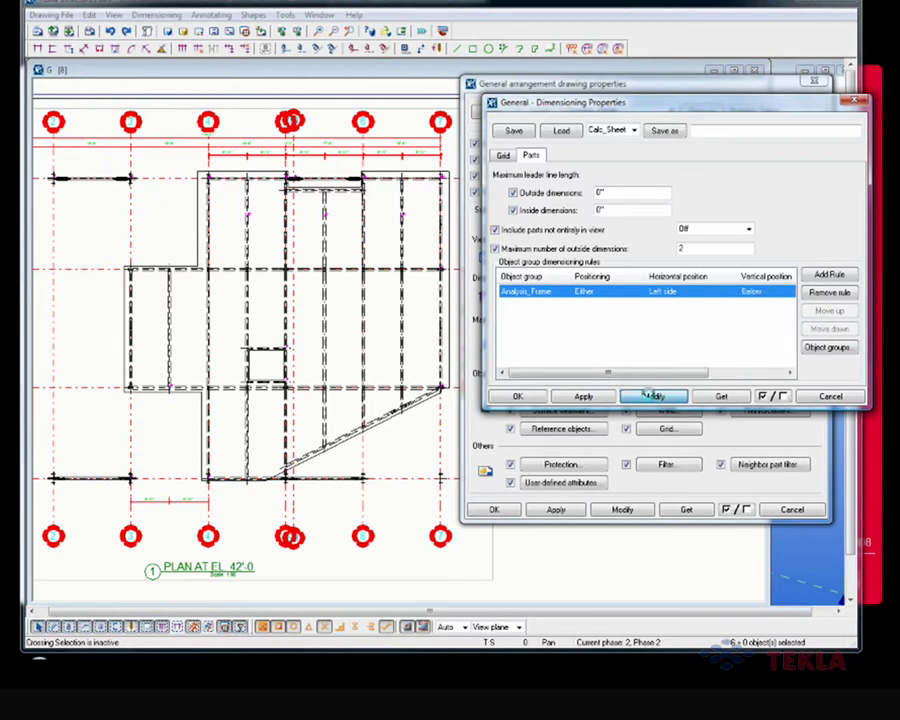
- Drag the left part dimension line in toward the plan
{"action": "scroll", "coordinate": [300, 470], "scroll_direction": "down", "scroll_amount": 4}
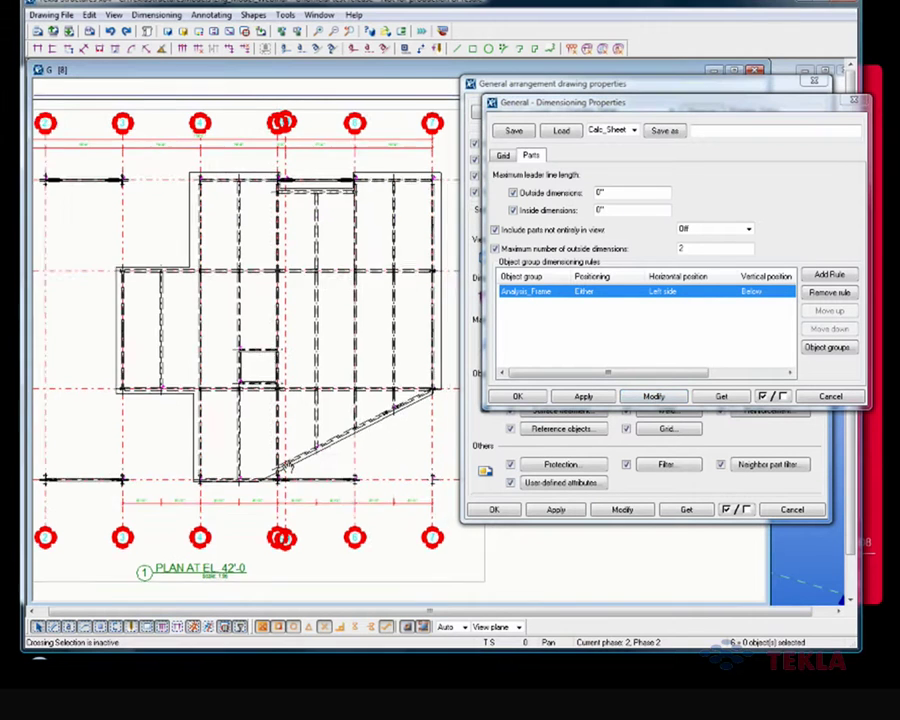
{"action": "scroll", "coordinate": [247, 474], "scroll_direction": "up", "scroll_amount": 3}
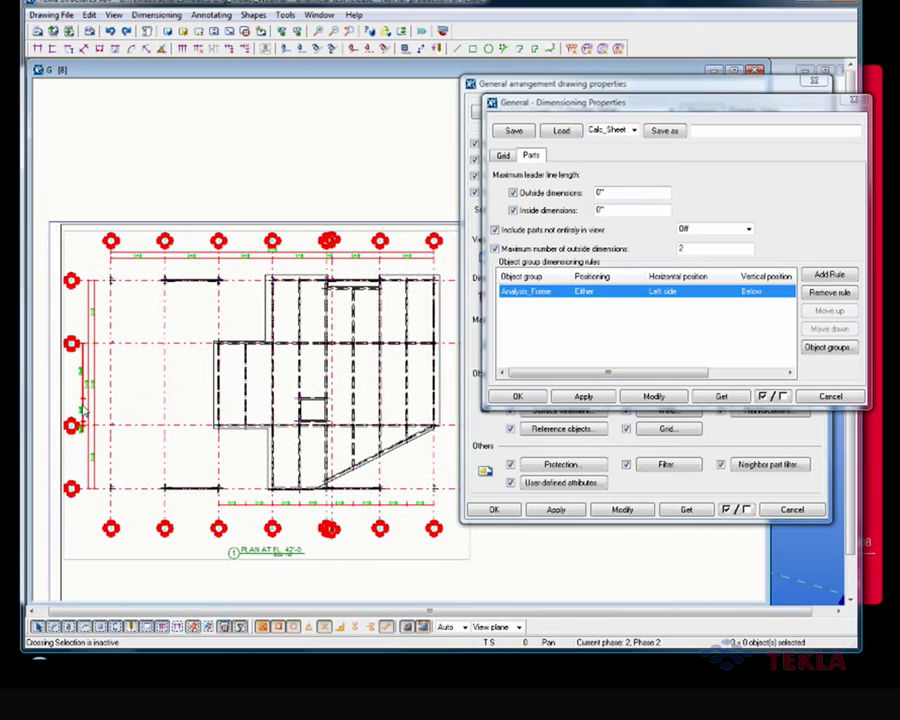
{"action": "left_click_drag", "start_coordinate": [88, 402], "coordinate": [190, 400]}
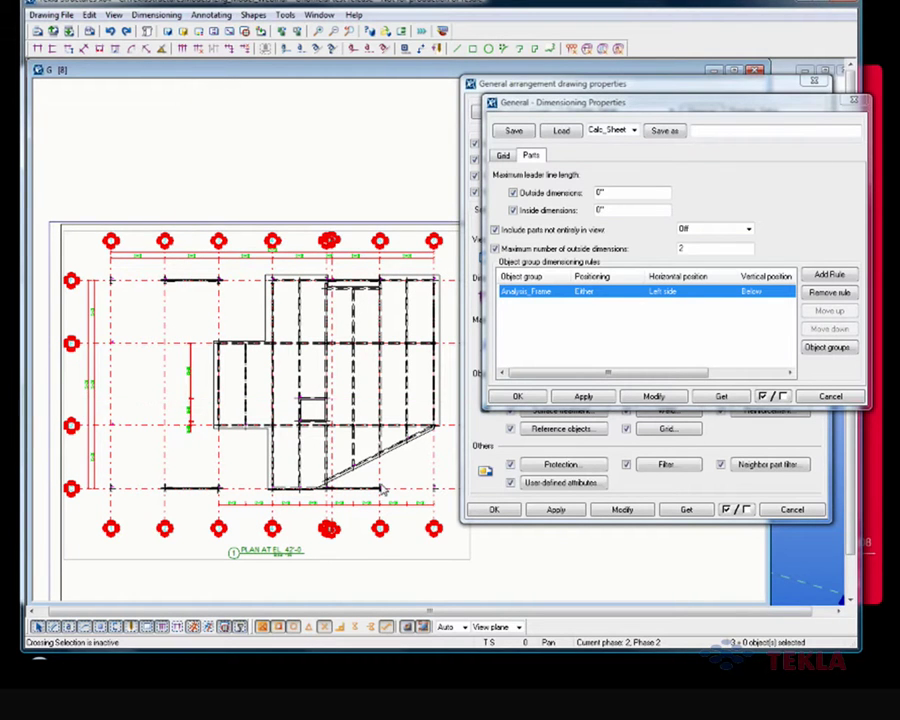
{"action": "scroll", "coordinate": [165, 495], "scroll_direction": "up", "scroll_amount": 2}
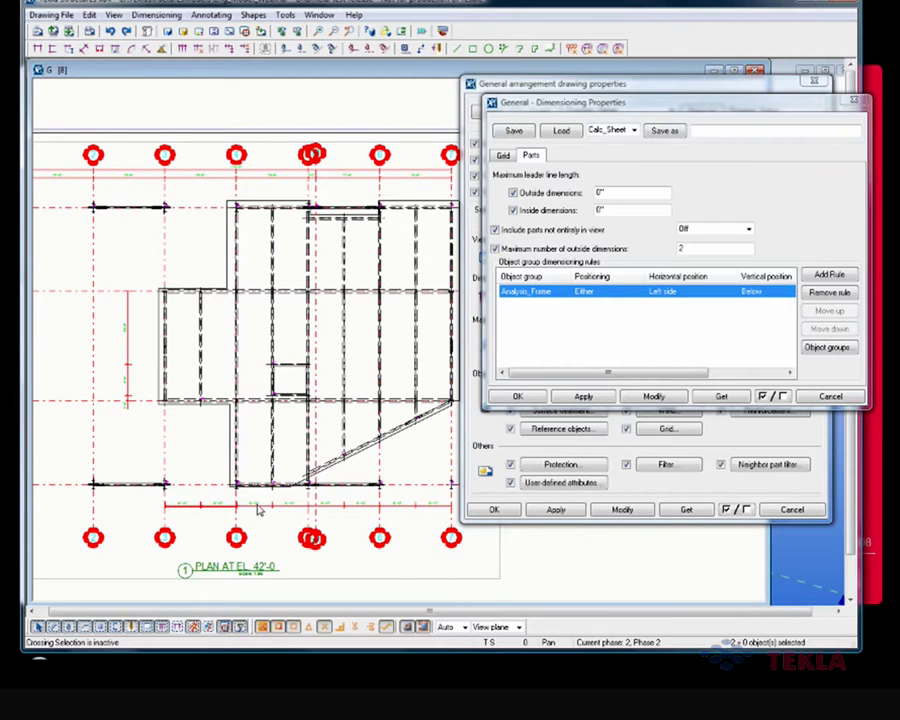
{"action": "scroll", "coordinate": [264, 512], "scroll_direction": "up", "scroll_amount": 2}
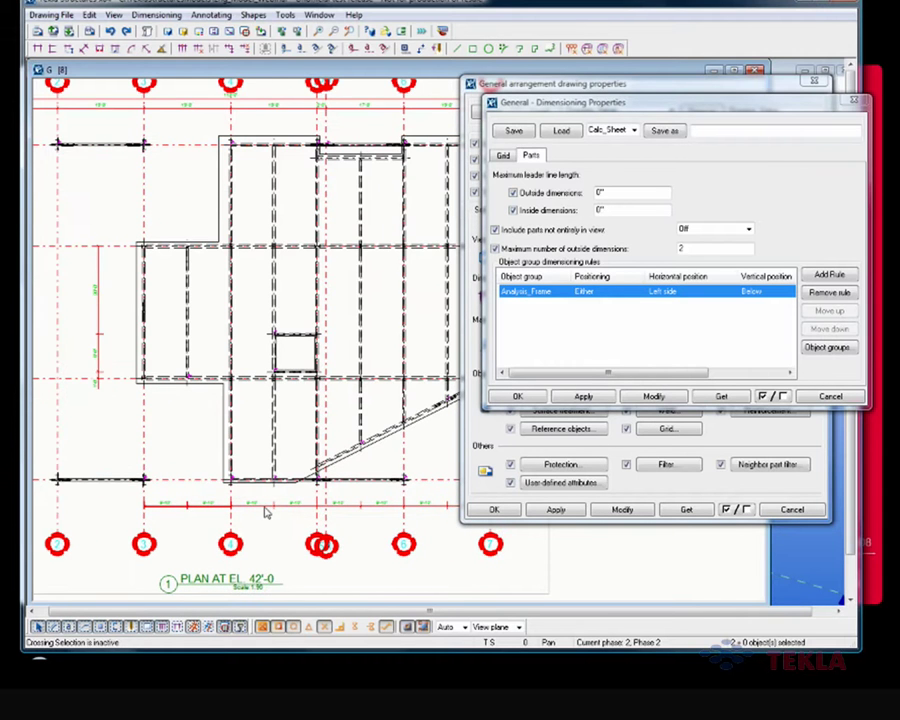
{"action": "scroll", "coordinate": [300, 470], "scroll_direction": "down", "scroll_amount": 1}
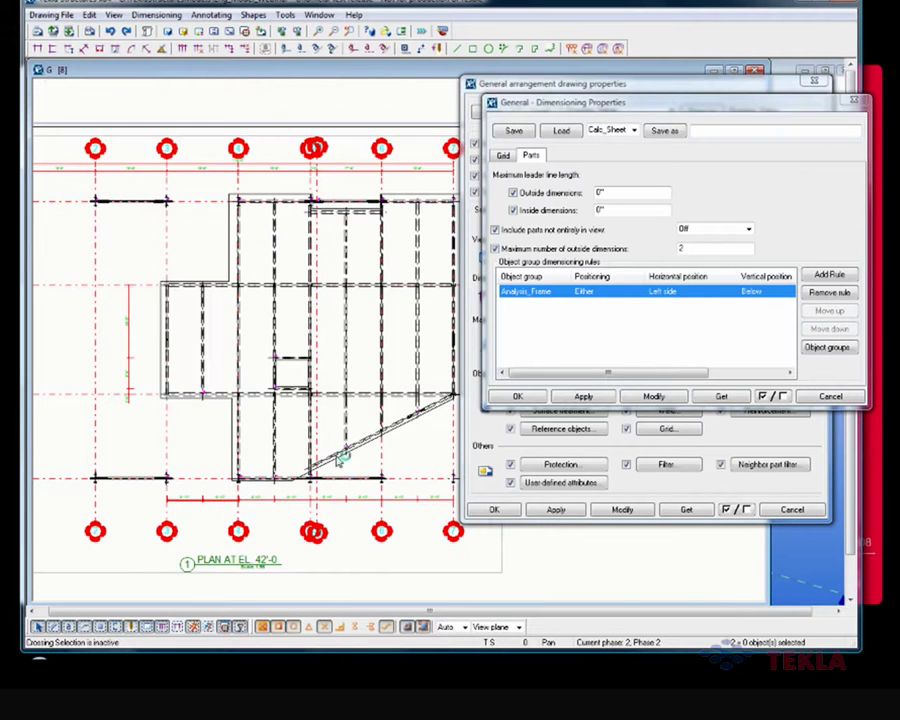
- Change the Analysis_Frame rule's horizontal position to Right side, keeping Below, and apply it
{"action": "left_click", "coordinate": [680, 293]}
{"action": "left_click", "coordinate": [732, 291]}
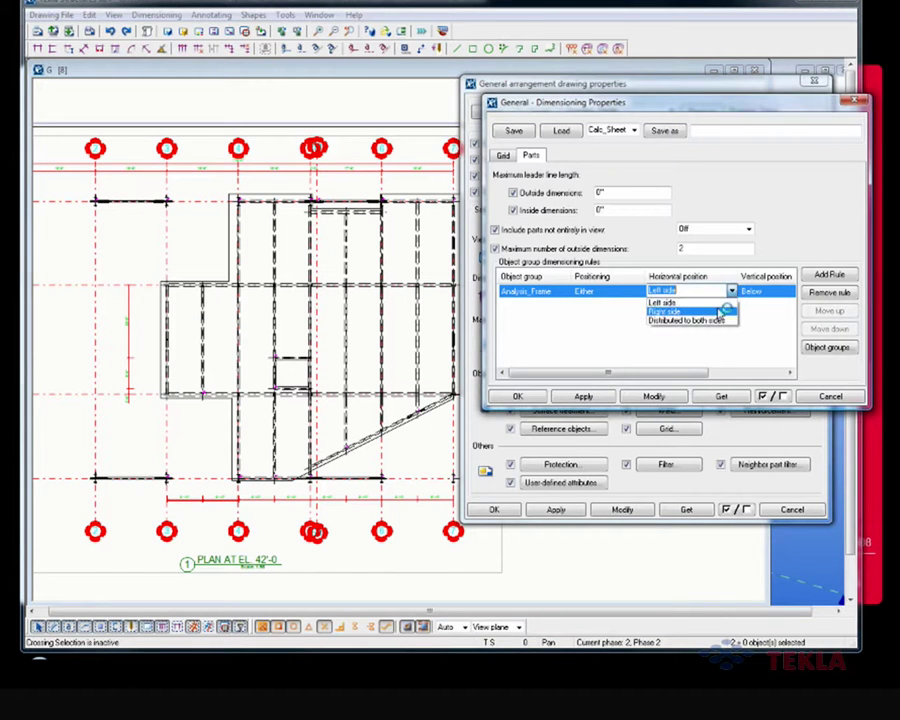
{"action": "left_click", "coordinate": [672, 310]}
{"action": "left_click", "coordinate": [653, 396]}
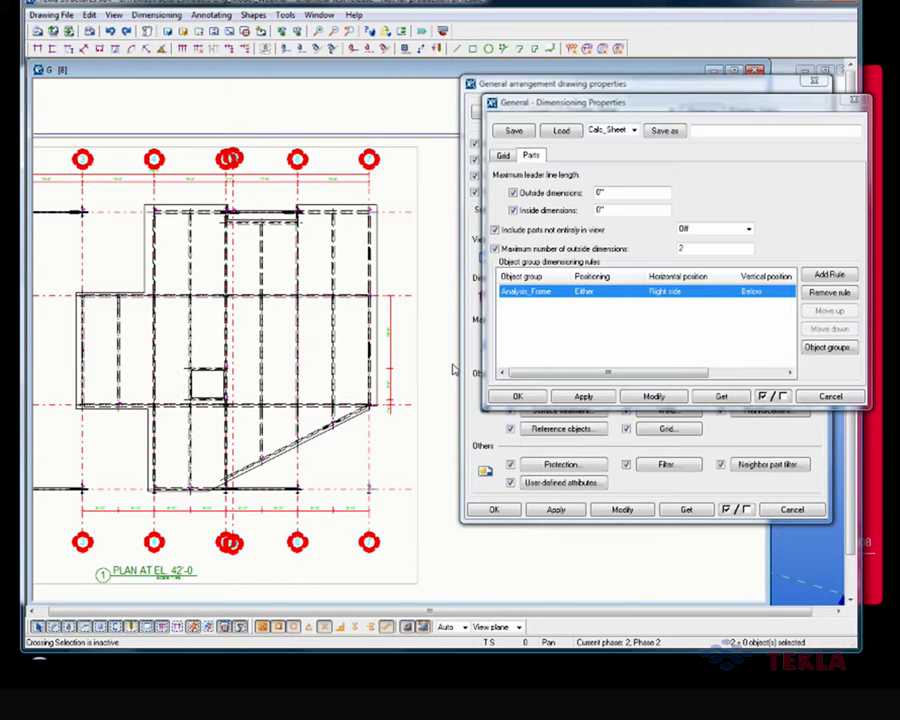
{"action": "scroll", "coordinate": [345, 322], "scroll_direction": "up", "scroll_amount": 2}
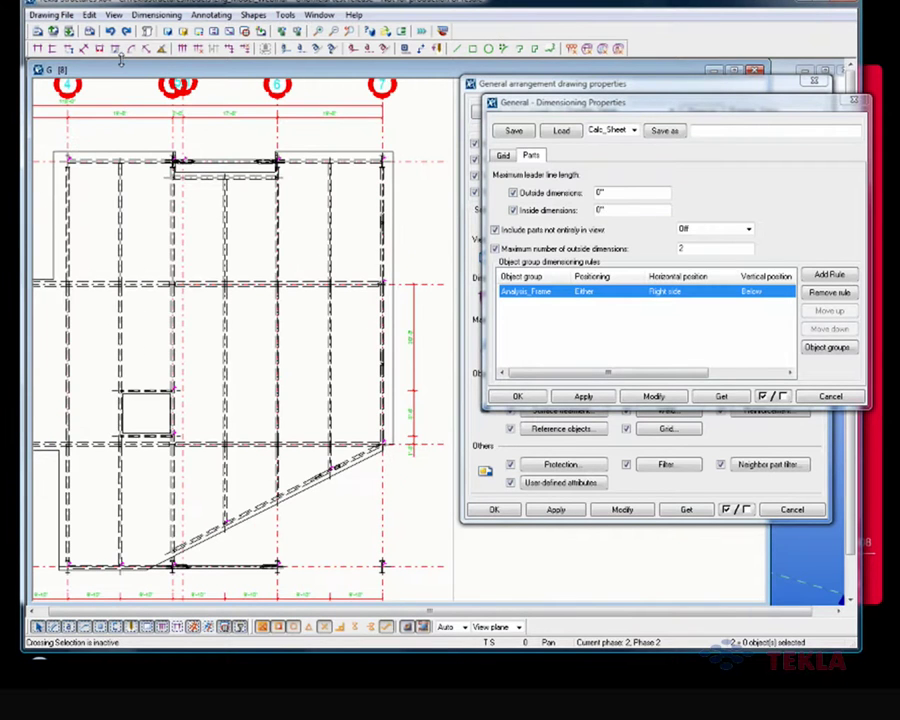
- Add a manual 8'-0" straight dimension along the grid line, placed above the beams
{"action": "left_click", "coordinate": [37, 48]}
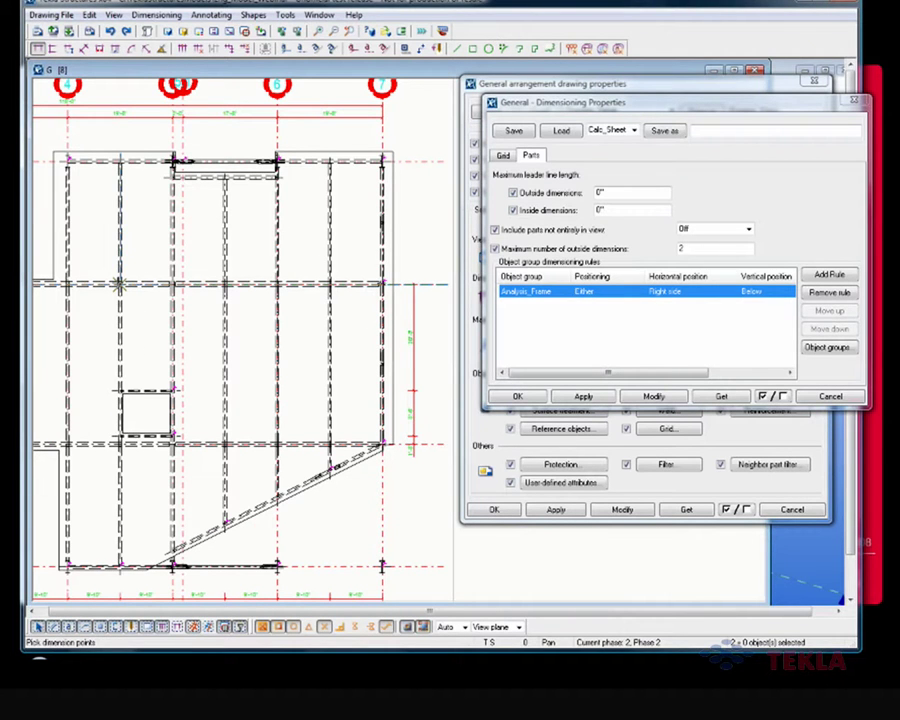
{"action": "left_click", "coordinate": [171, 284]}
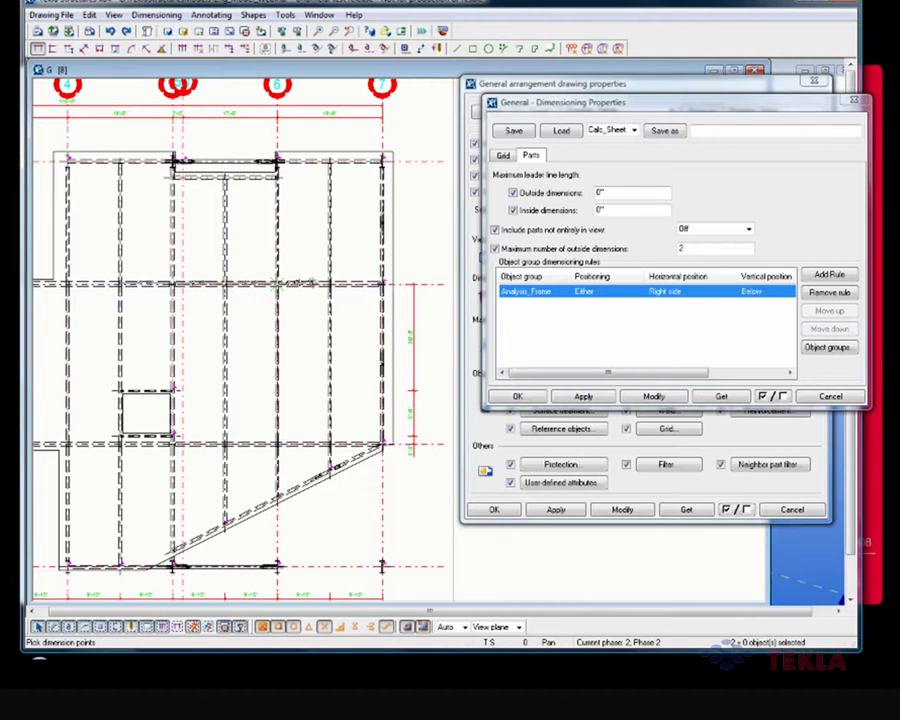
{"action": "left_click", "coordinate": [278, 284]}
{"action": "left_click", "coordinate": [330, 284]}
{"action": "middle_click", "coordinate": [330, 284]}
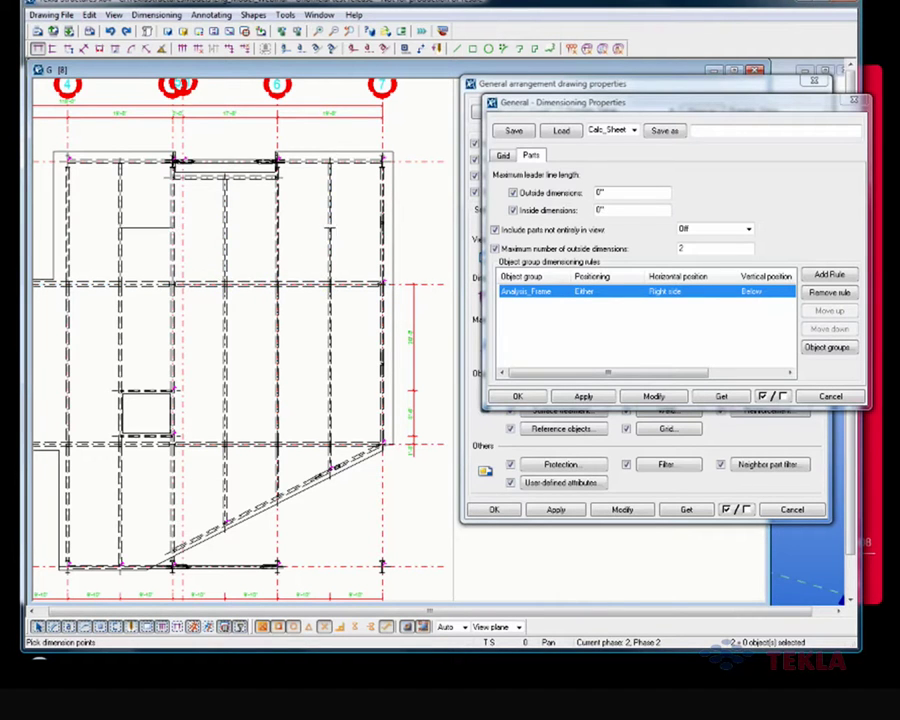
{"action": "left_click", "coordinate": [290, 243]}
{"action": "scroll", "coordinate": [290, 243], "scroll_direction": "up", "scroll_amount": 1}
- Select the 16 beams across the plan and add dimensions along the X axis
{"action": "right_click", "coordinate": [334, 299]}
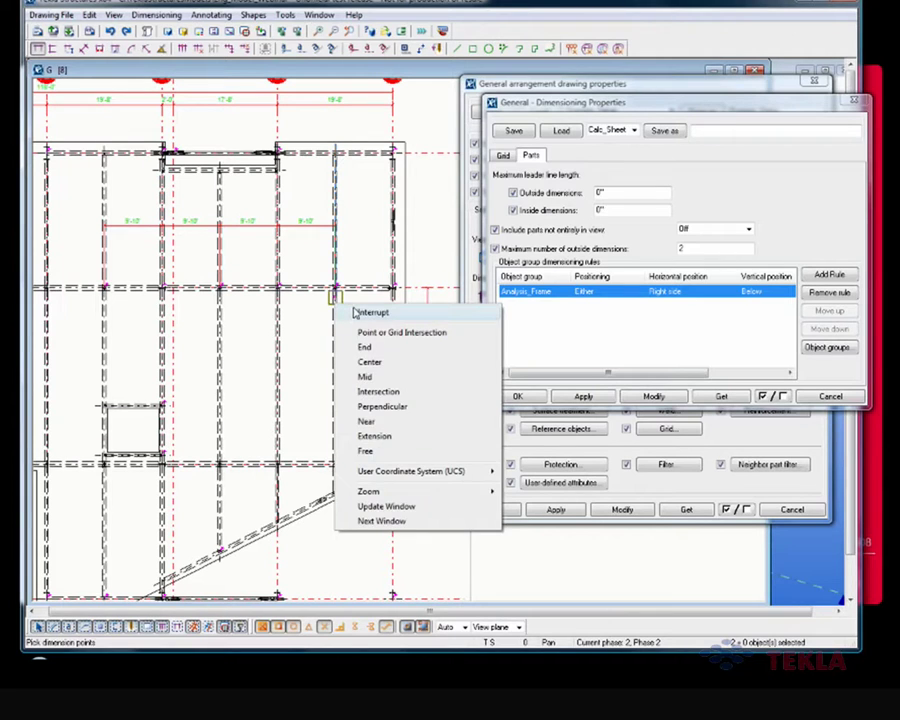
{"action": "left_click", "coordinate": [356, 311]}
{"action": "left_click_drag", "start_coordinate": [355, 323], "coordinate": [141, 357]}
{"action": "right_click", "coordinate": [140, 356]}
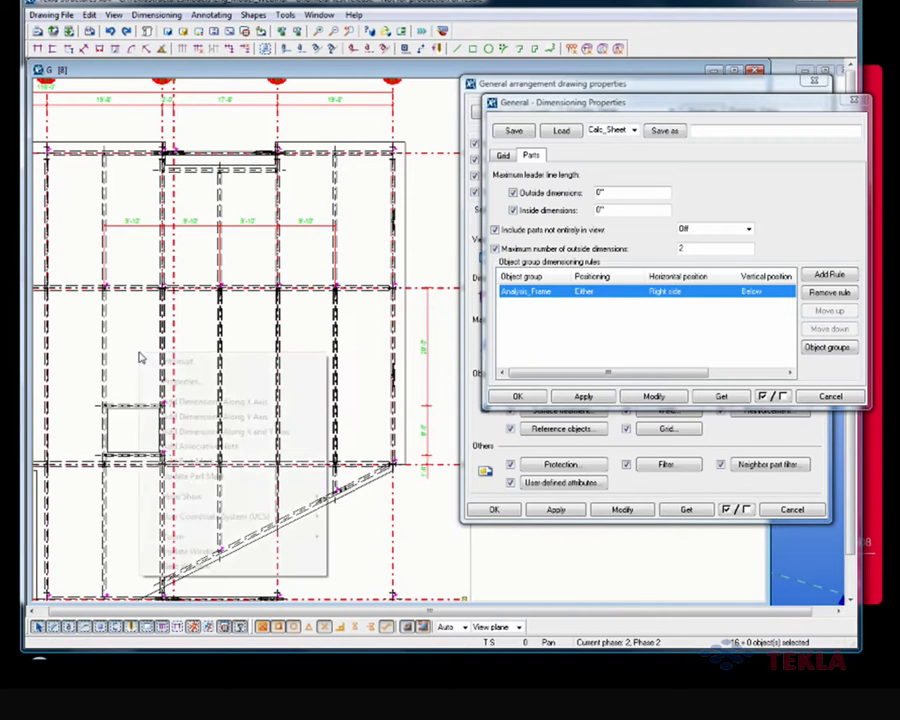
{"action": "left_click", "coordinate": [250, 401]}
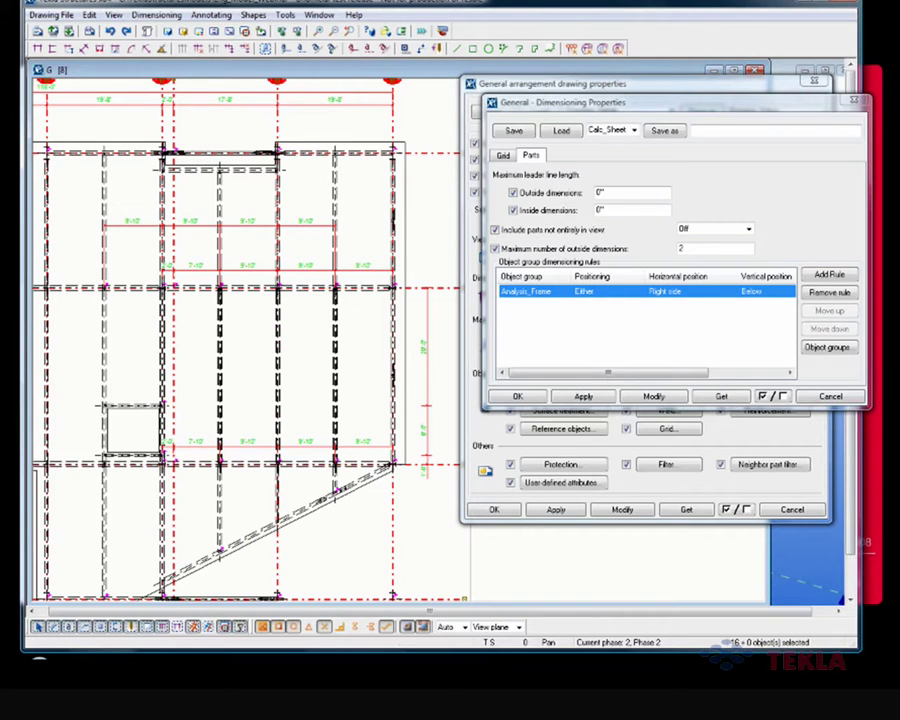
{"action": "scroll", "coordinate": [259, 382], "scroll_direction": "down", "scroll_amount": 1}
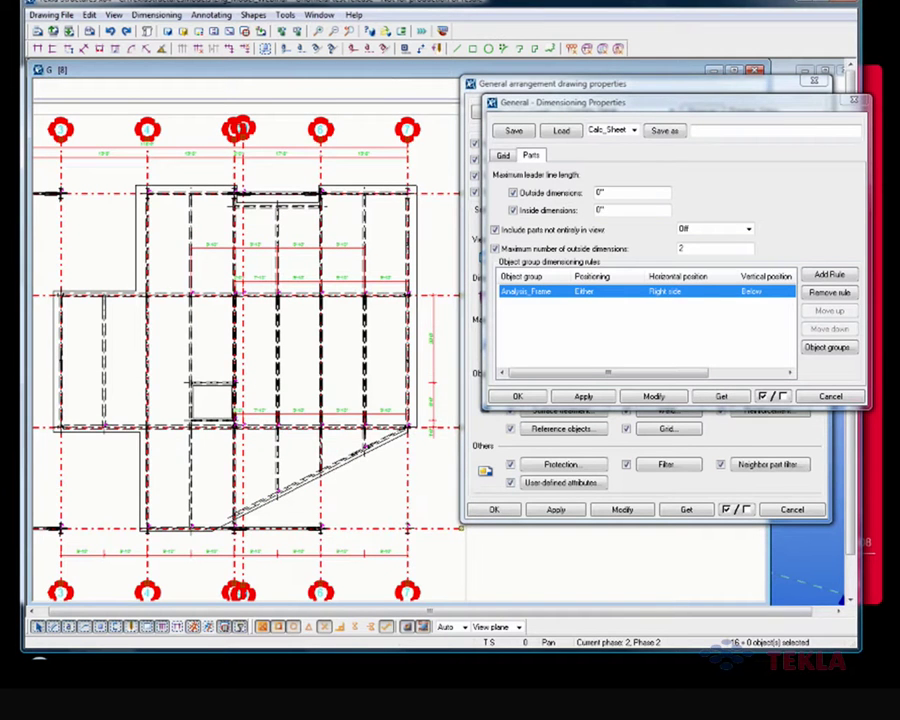
- Pan to the PLAN AT EL 42'-0 label and cancel the dimensioning properties dialog
{"action": "middle_click_drag", "start_coordinate": [305, 394], "coordinate": [209, 389]}
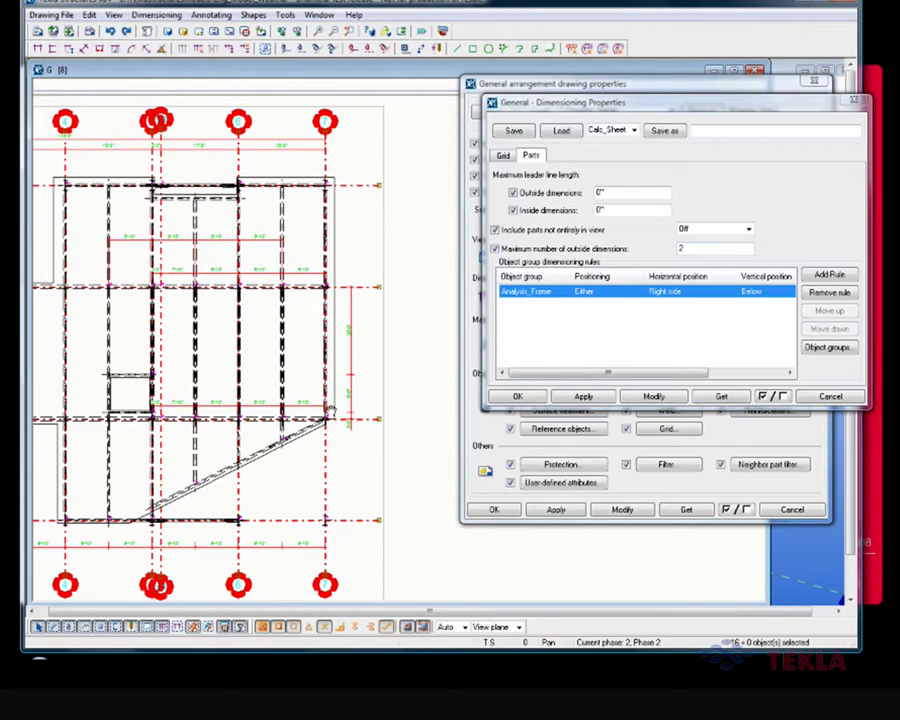
{"action": "middle_click_drag", "start_coordinate": [331, 412], "coordinate": [372, 388]}
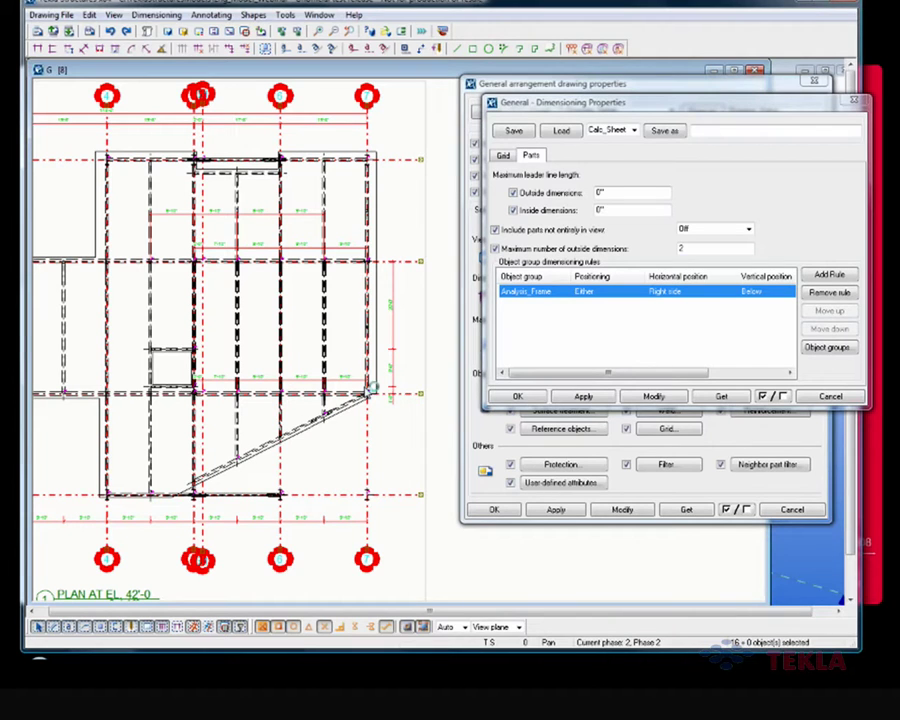
{"action": "left_click", "coordinate": [830, 396]}
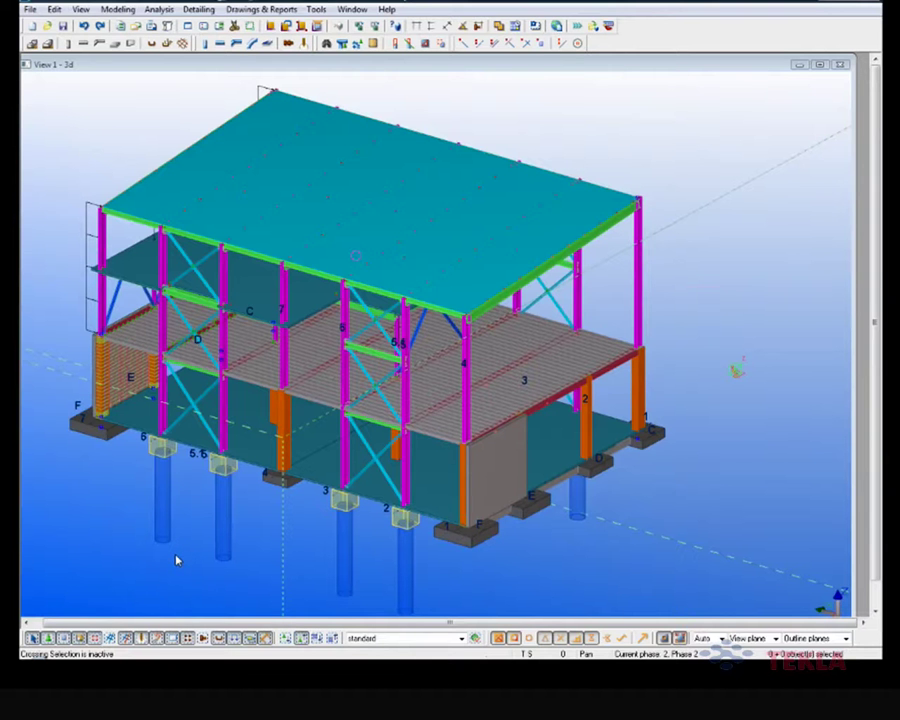
- Choose Drawings & Reports > Create General Arrangement Drawing from the 3D model
{"action": "left_click", "coordinate": [284, 10]}
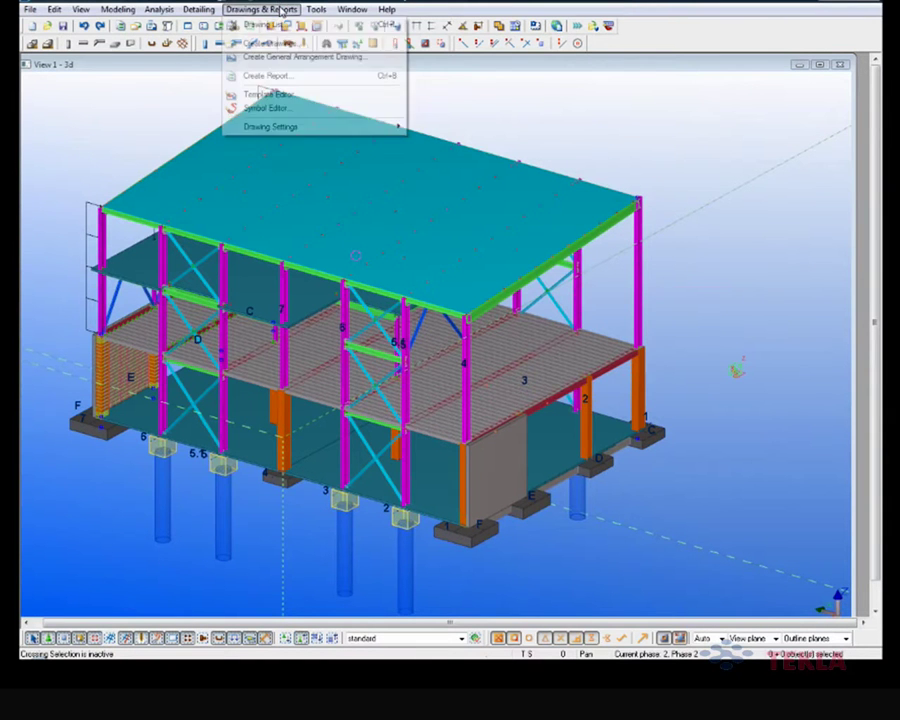
{"action": "left_click", "coordinate": [285, 57]}
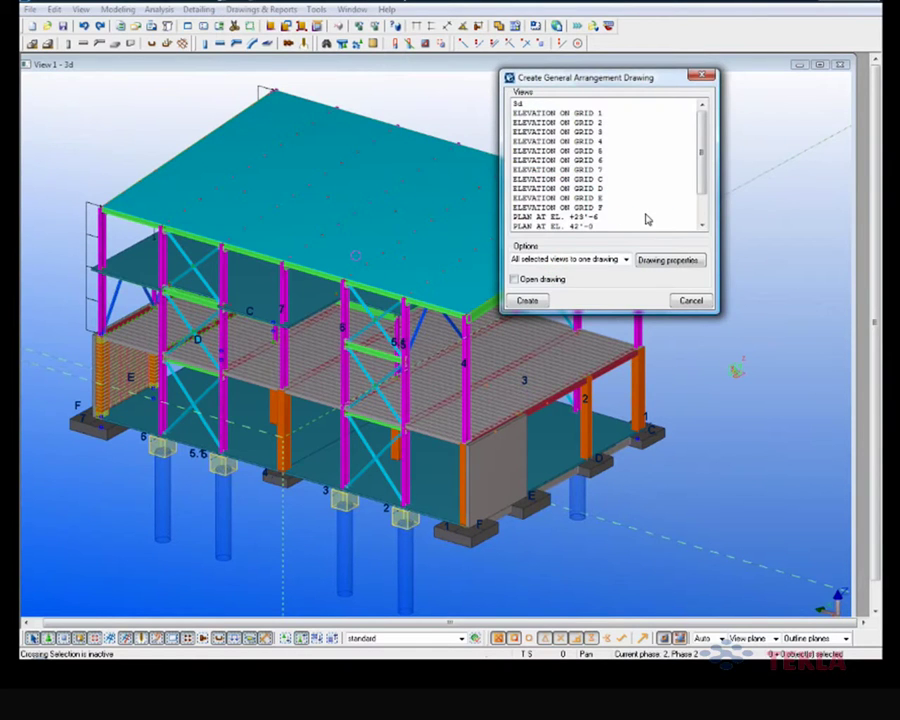